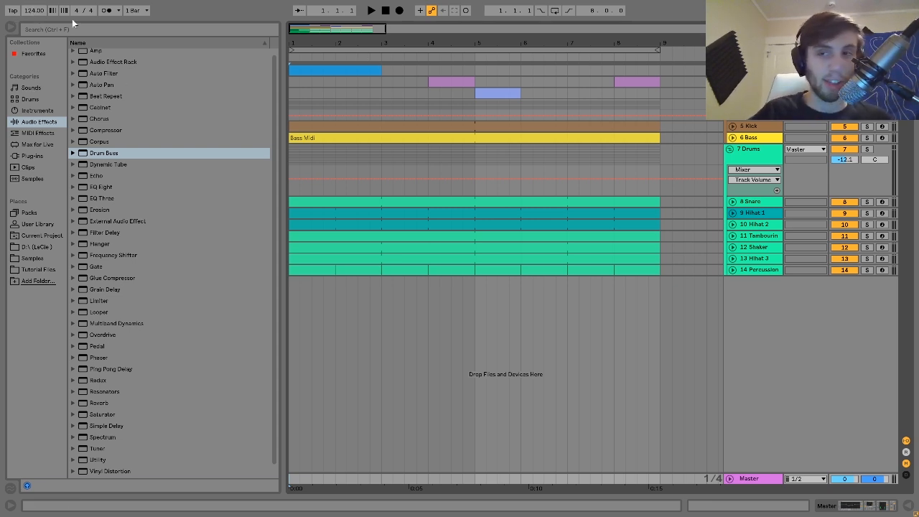
Step: Unfold the Lead 1 track, play its clip on its own, and show the Reverb Dry/Wet automation lane
{"action": "scroll", "coordinate": [506, 215], "scroll_direction": "up", "scroll_amount": 2}
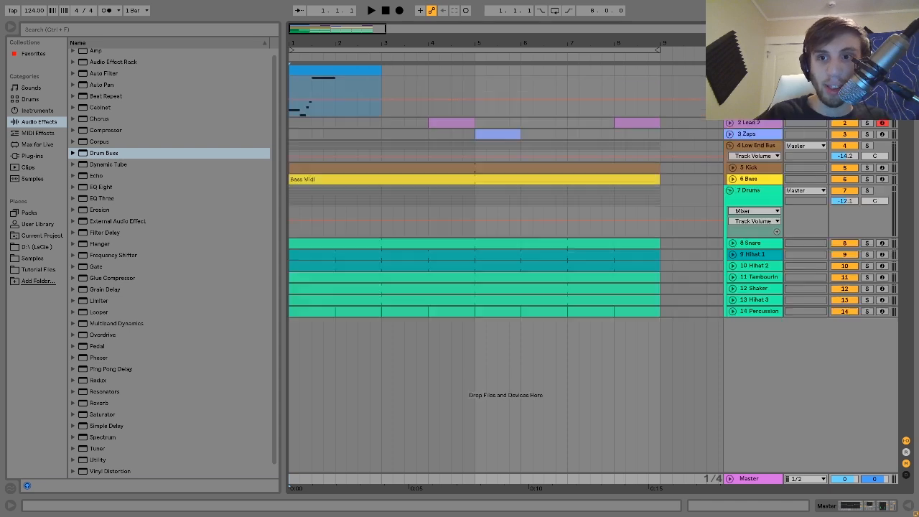
{"action": "left_click", "coordinate": [321, 69]}
{"action": "key", "text": "space"}
{"action": "left_click", "coordinate": [751, 101]}
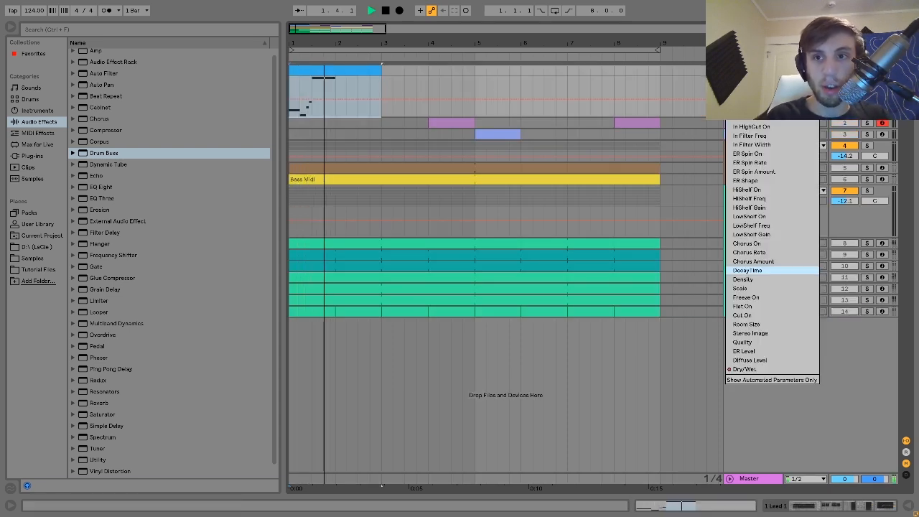
{"action": "left_click", "coordinate": [744, 368]}
Step: Stop playback, show the Lead 1 device chain, and examine the Amp1 envelope in the Analog synth
{"action": "key", "text": "space"}
{"action": "key", "text": "shift+Tab"}
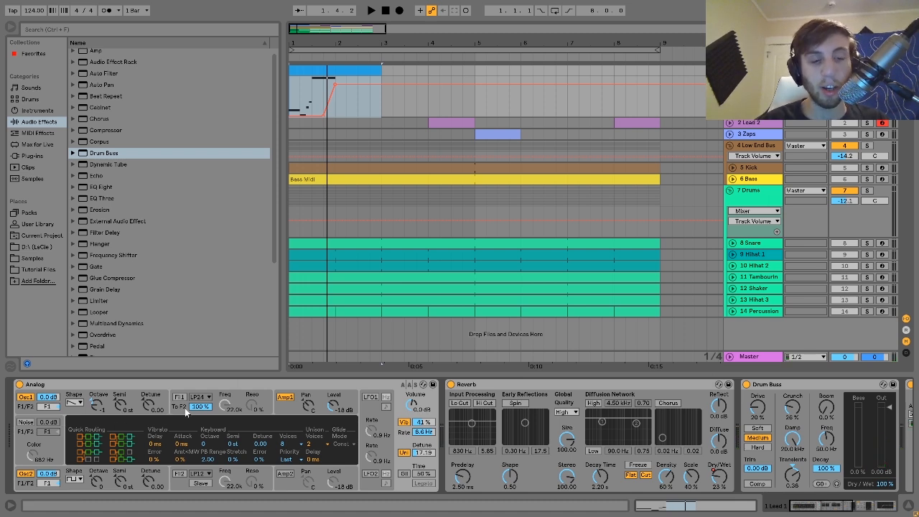
{"action": "left_click", "coordinate": [278, 411]}
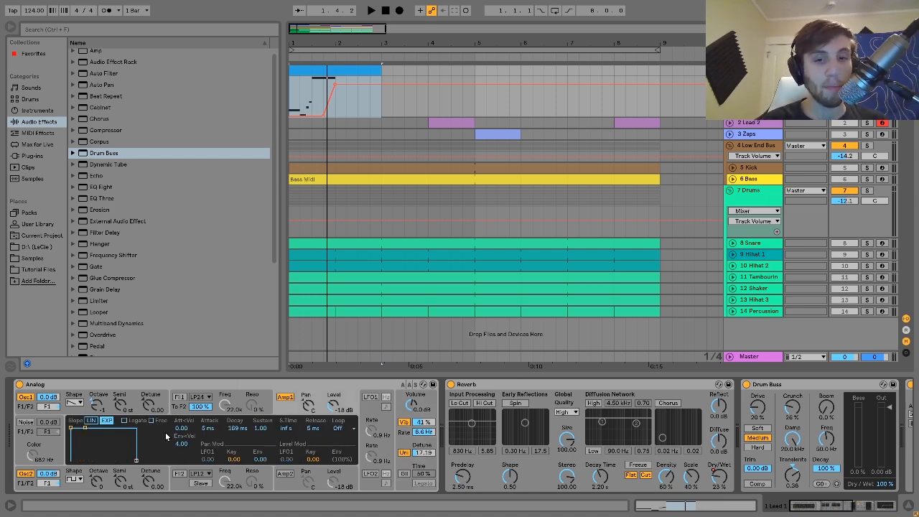
{"action": "left_click", "coordinate": [408, 443]}
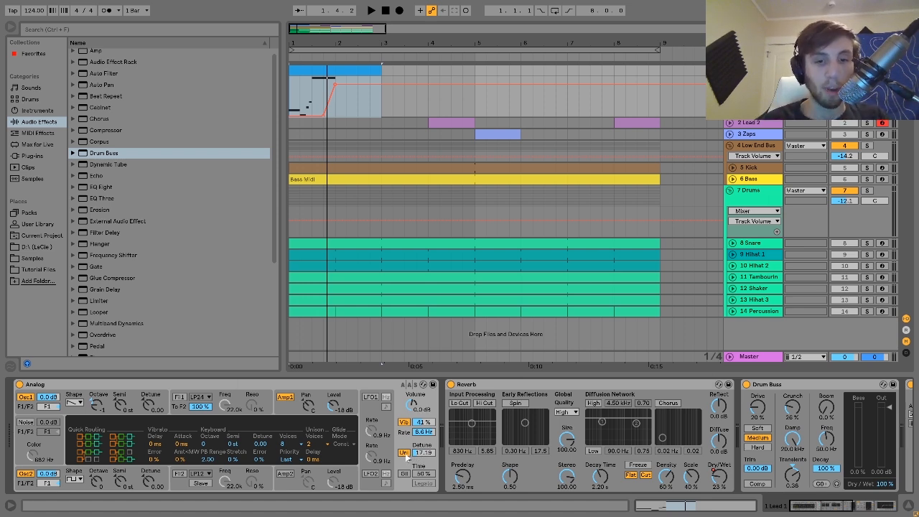
Step: Compare the Lead 1 Analog sound with Unison switched off and back on
{"action": "left_click", "coordinate": [404, 453]}
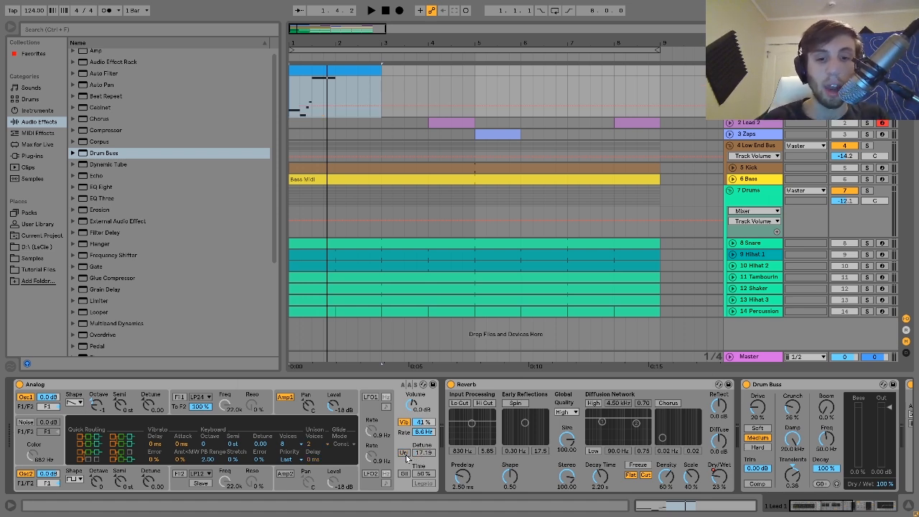
{"action": "key", "text": "space"}
{"action": "key", "text": "space"}
{"action": "left_click", "coordinate": [405, 453]}
{"action": "key", "text": "space"}
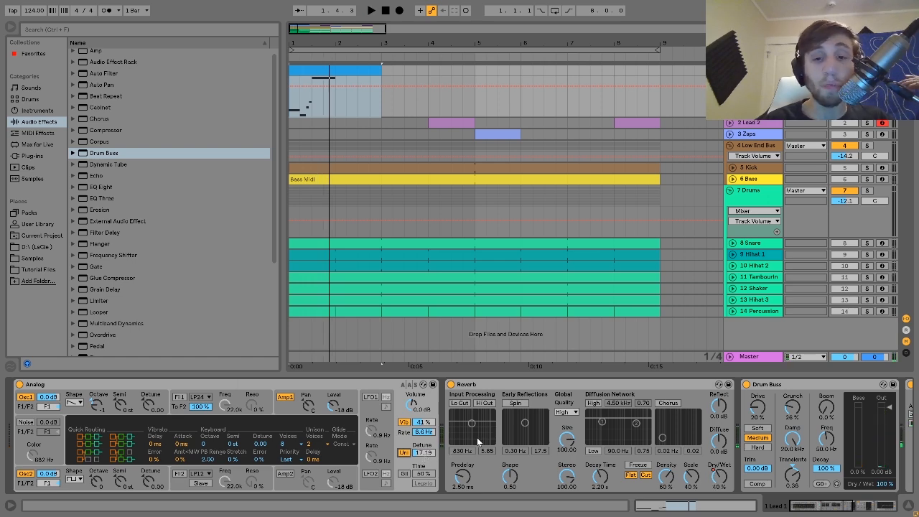
Step: Show the Reverb Dry/Wet automation on Lead 1 and audition the clip from its start and from 1.3.1
{"action": "scroll", "coordinate": [479, 440], "scroll_direction": "down", "scroll_amount": 2}
{"action": "scroll", "coordinate": [478, 440], "scroll_direction": "down", "scroll_amount": 2}
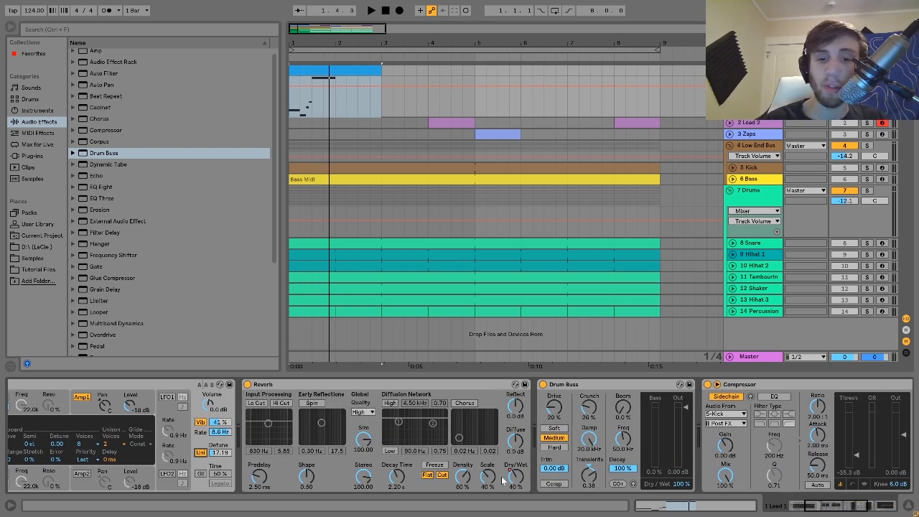
{"action": "left_click", "coordinate": [515, 487]}
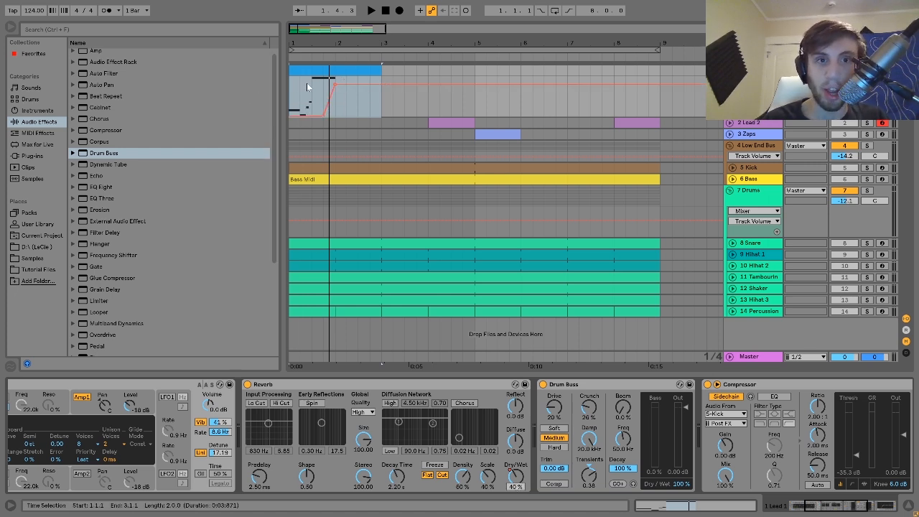
{"action": "key", "text": "space"}
{"action": "key", "text": "space"}
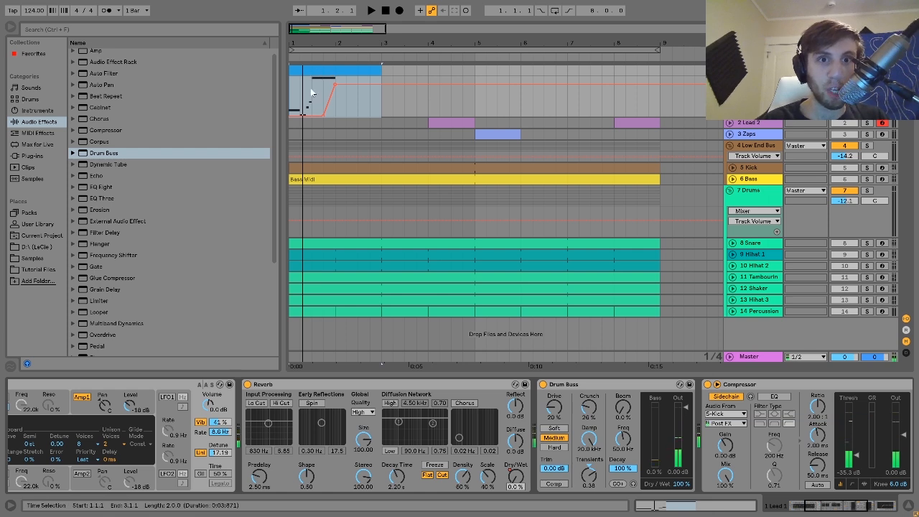
{"action": "left_click", "coordinate": [312, 103]}
{"action": "key", "text": "space"}
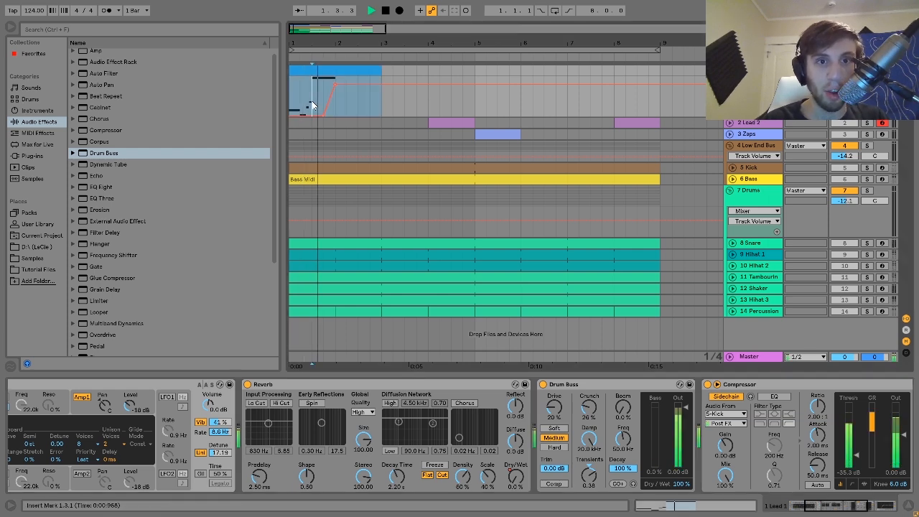
{"action": "key", "text": "space"}
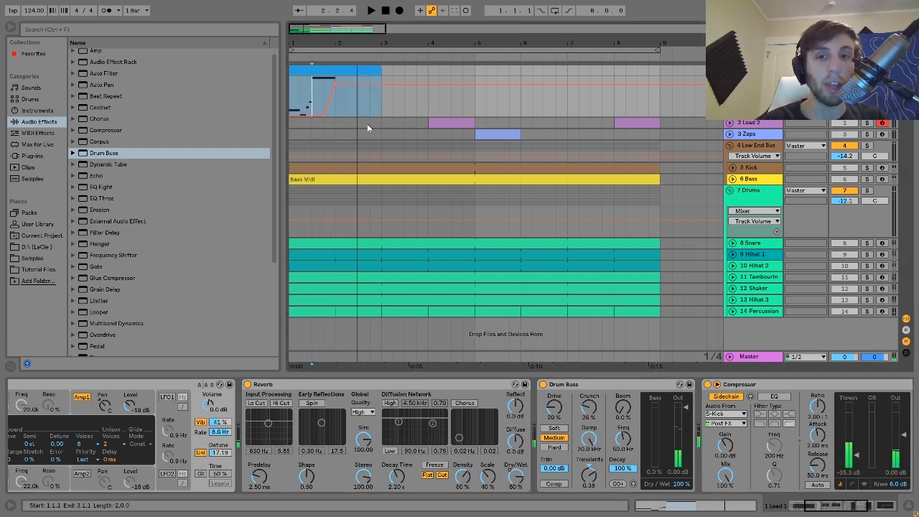
{"action": "key", "text": "space"}
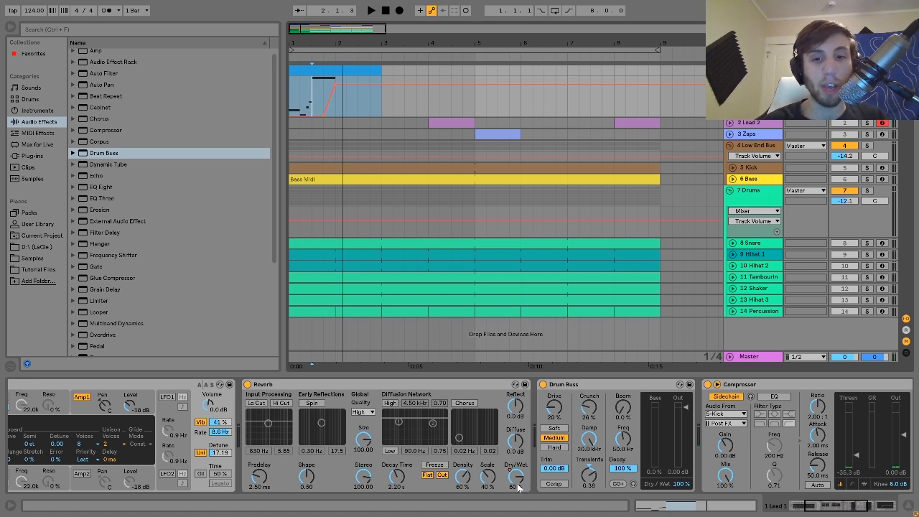
Step: Override the Reverb Dry/Wet automation with a manual value of 81 %, audition the clip, and re-enable the automation
{"action": "left_click_drag", "start_coordinate": [516, 486], "coordinate": [516, 470]}
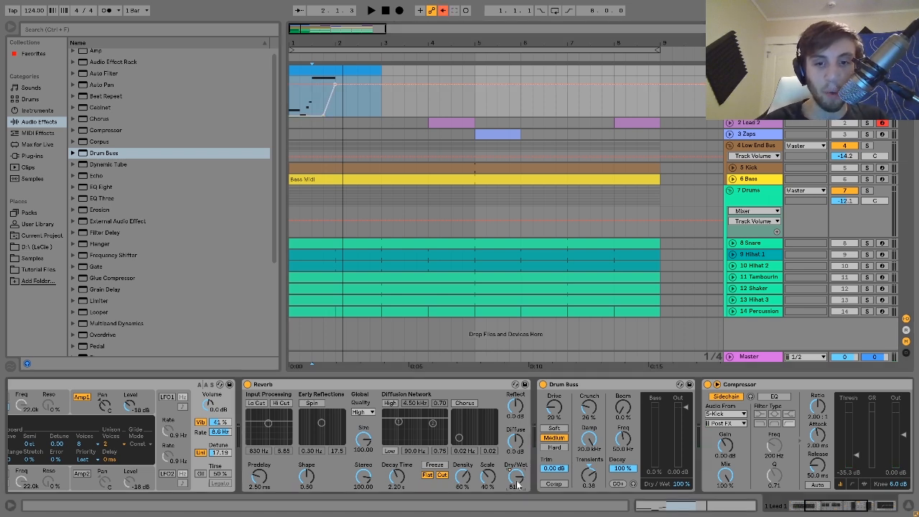
{"action": "left_click", "coordinate": [312, 69]}
{"action": "key", "text": "space"}
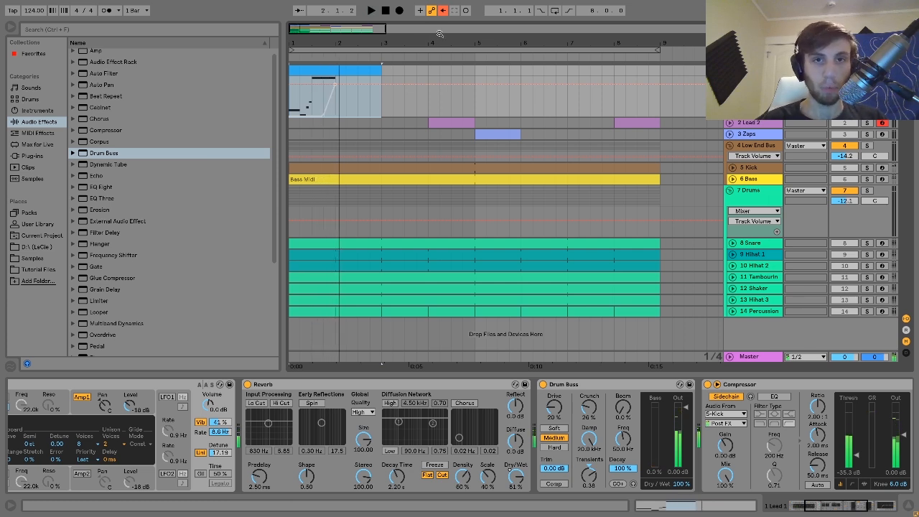
{"action": "left_click", "coordinate": [443, 10]}
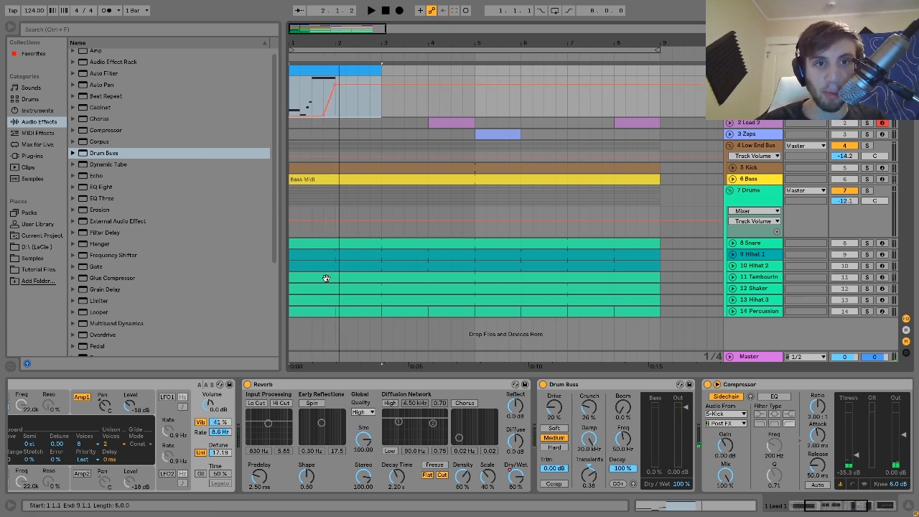
{"action": "key", "text": "space"}
{"action": "key", "text": "space"}
Step: Compare the Lead 1 sound with the Drum Buss effect bypassed and active
{"action": "scroll", "coordinate": [425, 459], "scroll_direction": "right", "scroll_amount": 3}
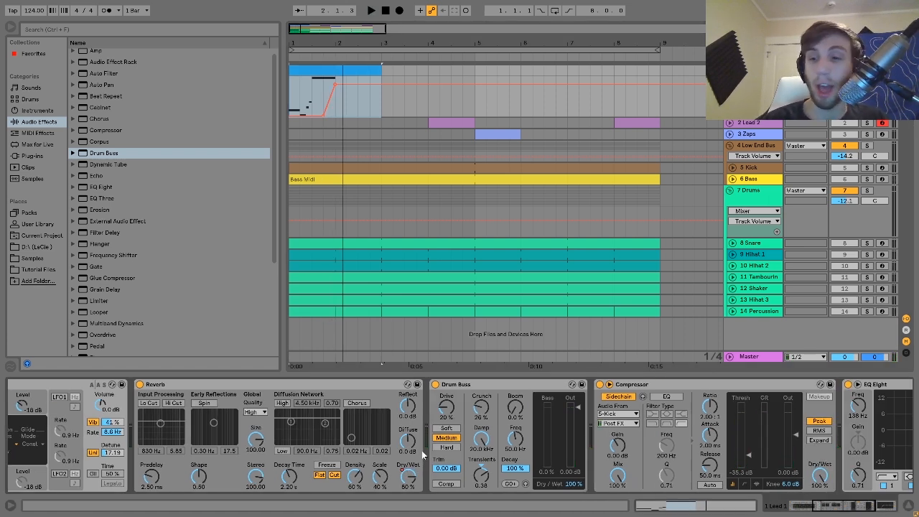
{"action": "scroll", "coordinate": [423, 455], "scroll_direction": "right", "scroll_amount": 3}
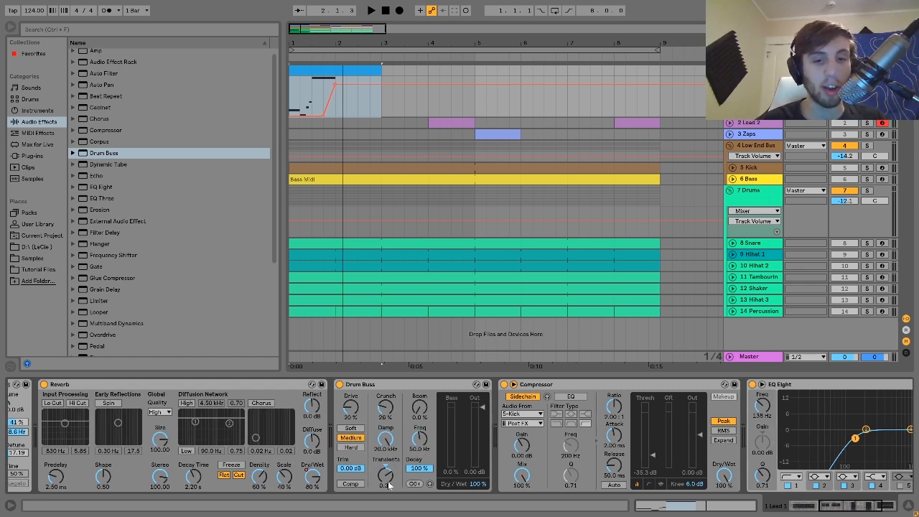
{"action": "scroll", "coordinate": [382, 475], "scroll_direction": "left", "scroll_amount": 10}
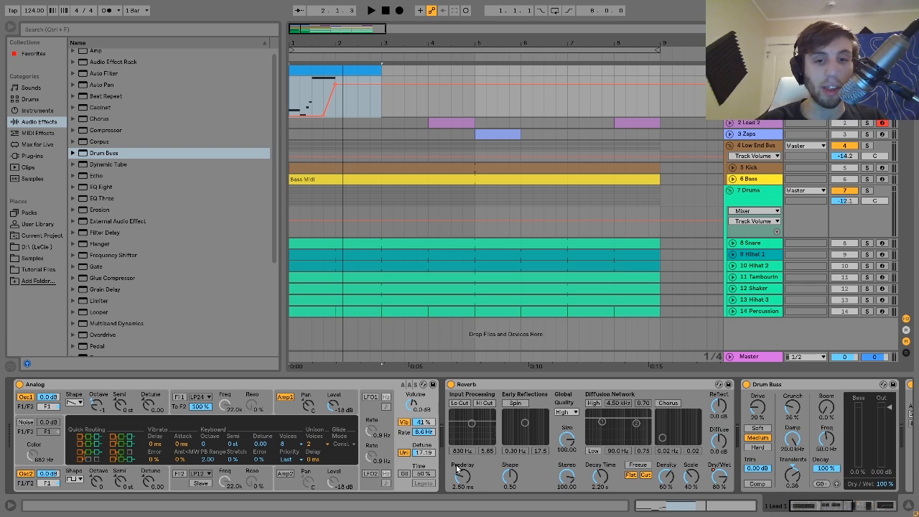
{"action": "scroll", "coordinate": [452, 470], "scroll_direction": "right", "scroll_amount": 8}
{"action": "scroll", "coordinate": [456, 468], "scroll_direction": "right", "scroll_amount": 2}
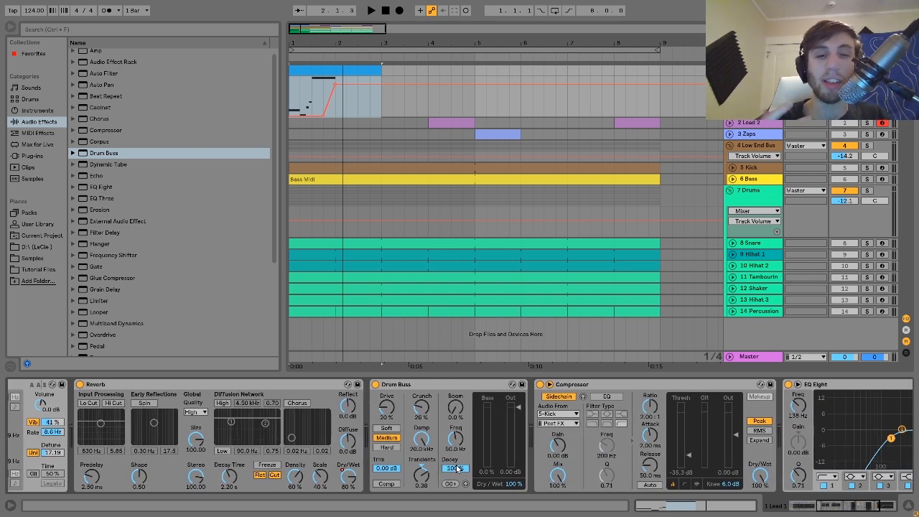
{"action": "key", "text": "space"}
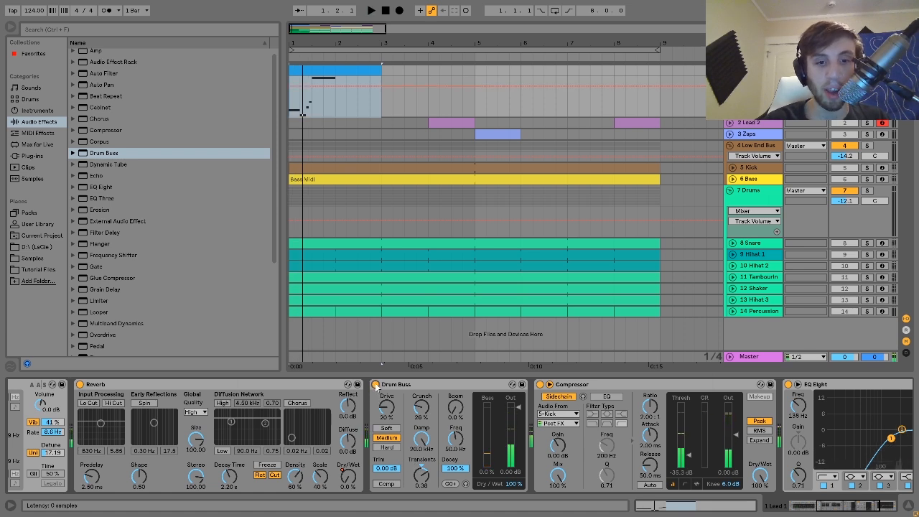
{"action": "left_click", "coordinate": [373, 384]}
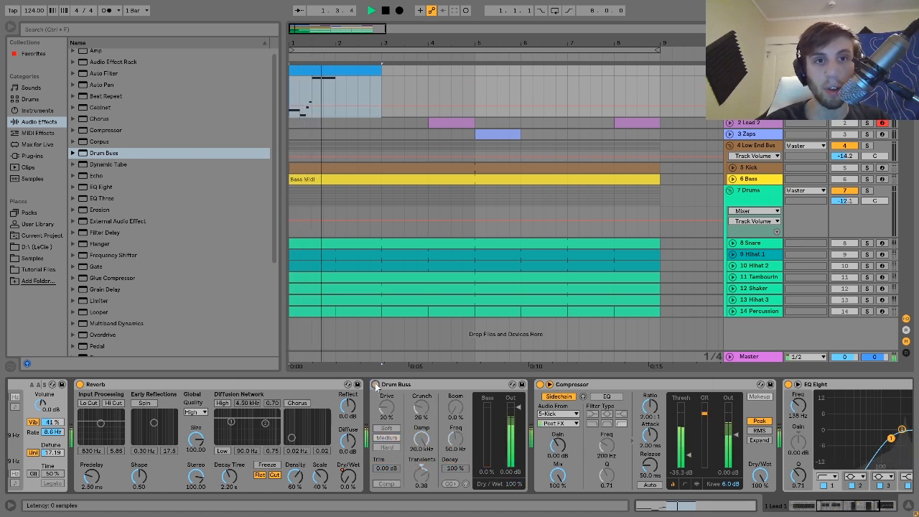
{"action": "key", "text": "space"}
{"action": "left_click", "coordinate": [374, 384]}
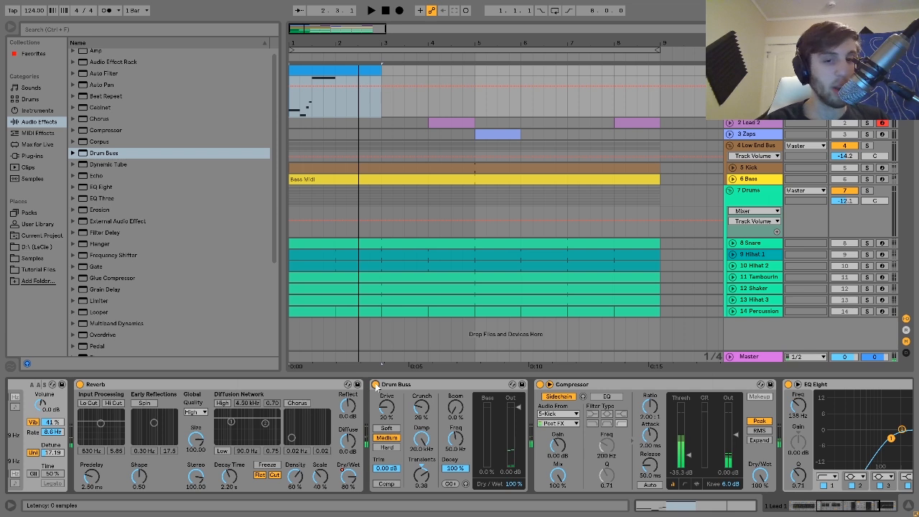
{"action": "key", "text": "space"}
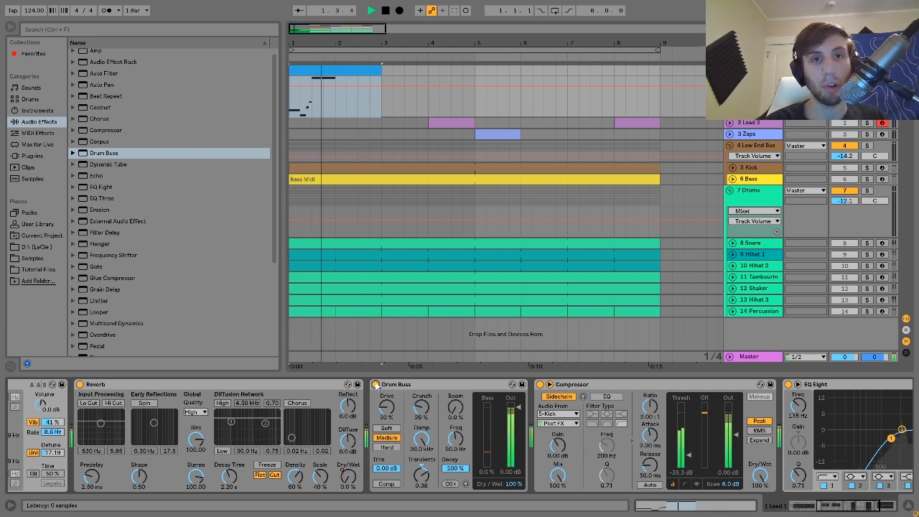
{"action": "key", "text": "space"}
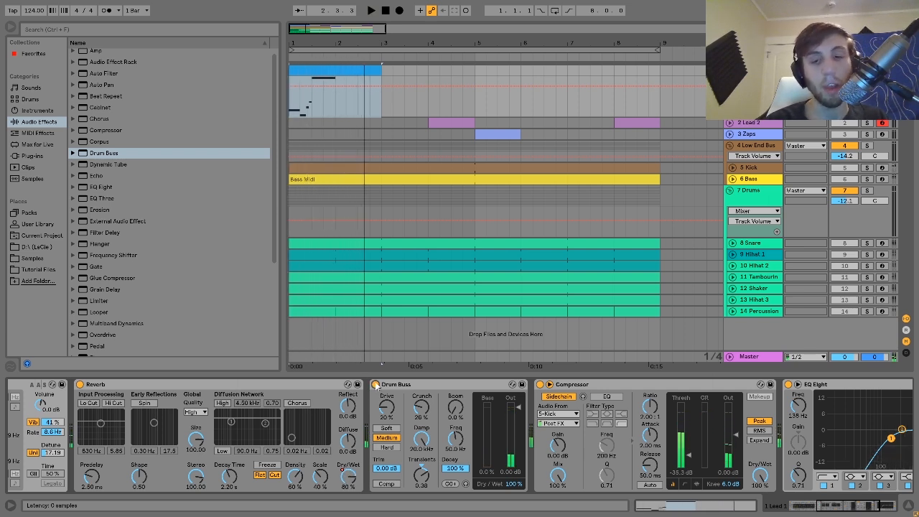
Step: Examine the sidechained Compressor and the EQ Eight low cut at the end of the Lead 1 device chain
{"action": "scroll", "coordinate": [387, 402], "scroll_direction": "right", "scroll_amount": 3}
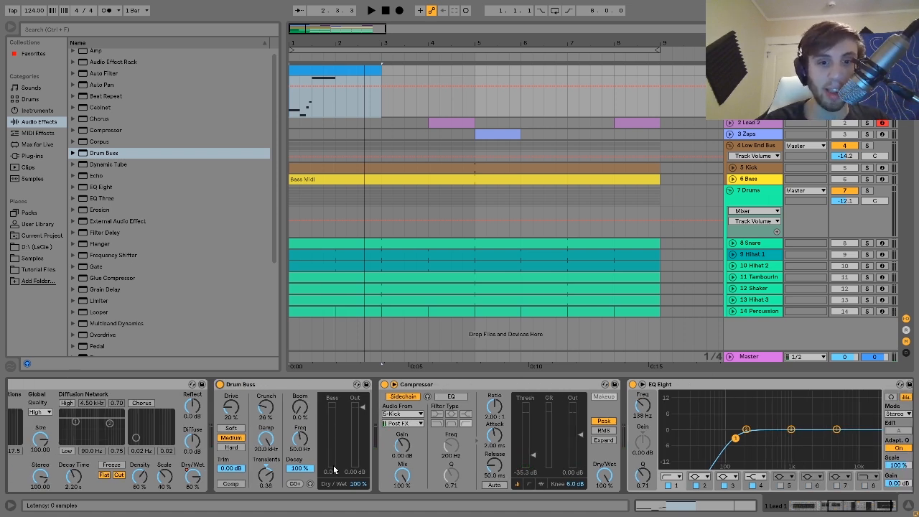
{"action": "scroll", "coordinate": [593, 473], "scroll_direction": "right", "scroll_amount": 1}
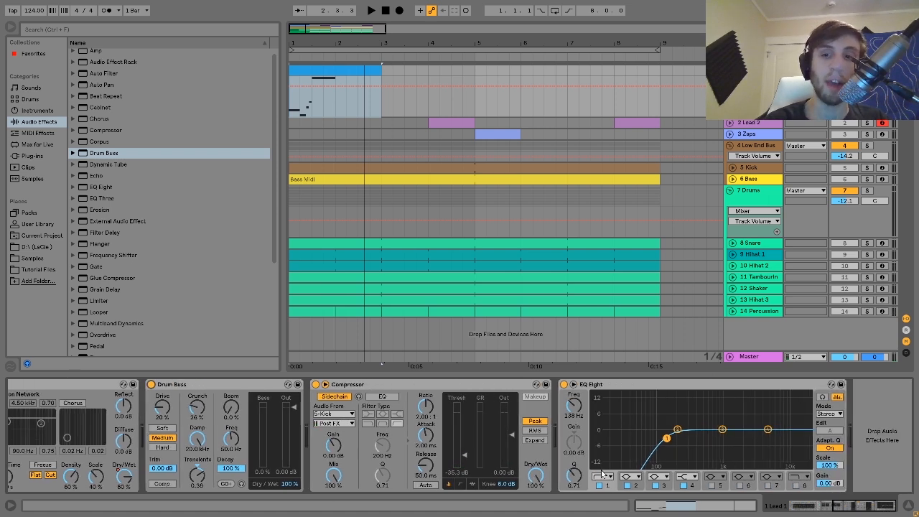
{"action": "left_click", "coordinate": [597, 391]}
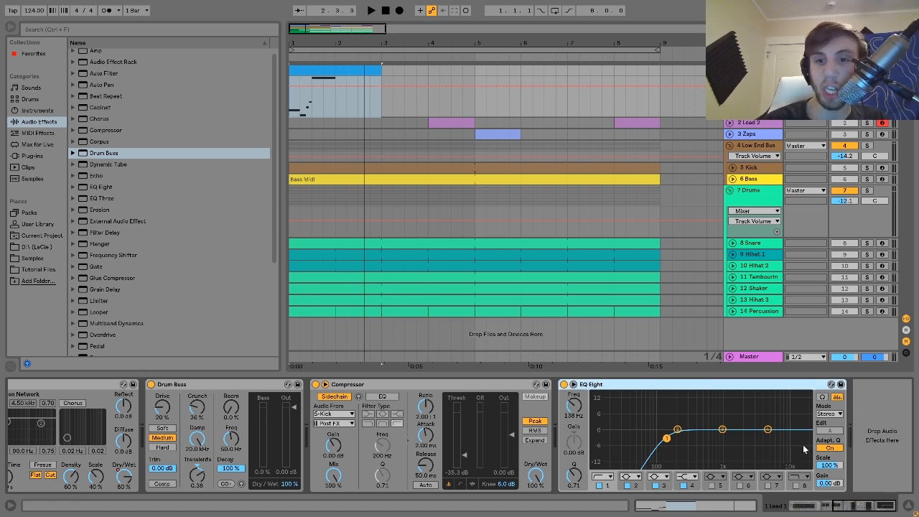
Step: Unfold the Lead 2 track and audition its clips at bars 4 and 8 on their own
{"action": "left_click", "coordinate": [726, 124]}
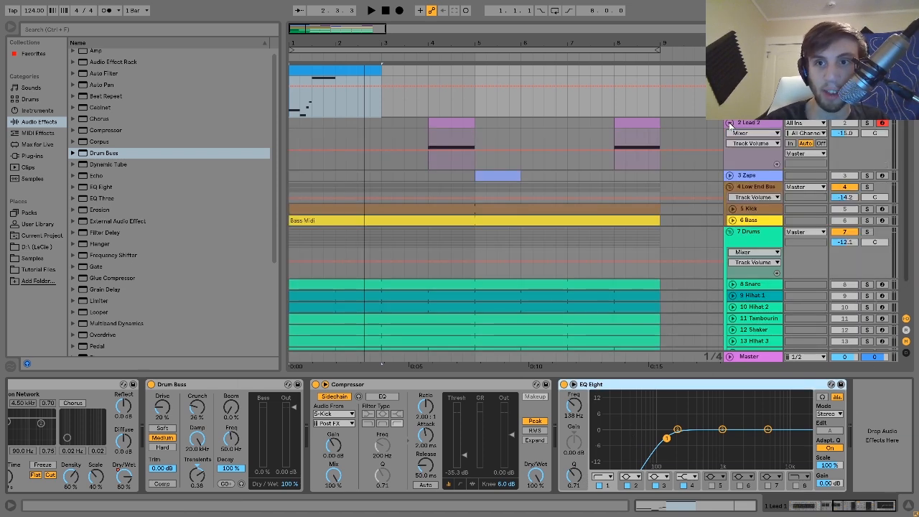
{"action": "left_click", "coordinate": [457, 122]}
{"action": "key", "text": "space"}
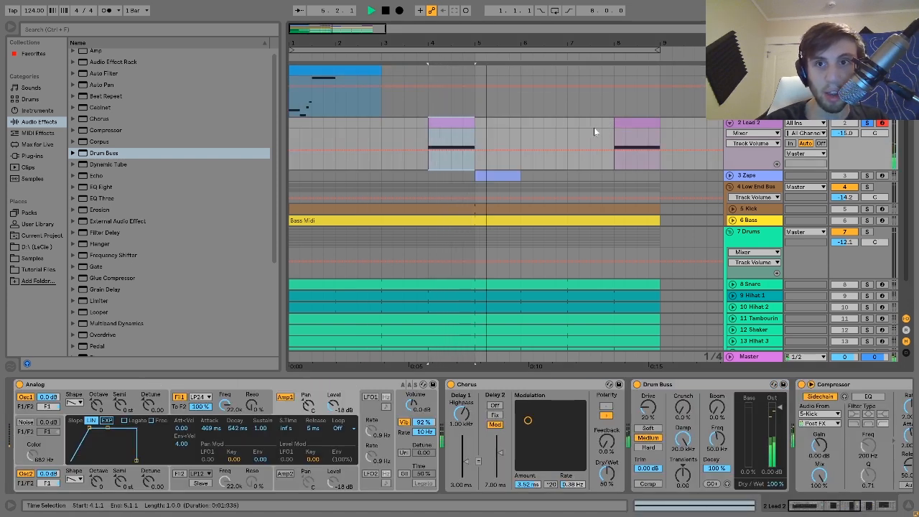
{"action": "left_click", "coordinate": [620, 124]}
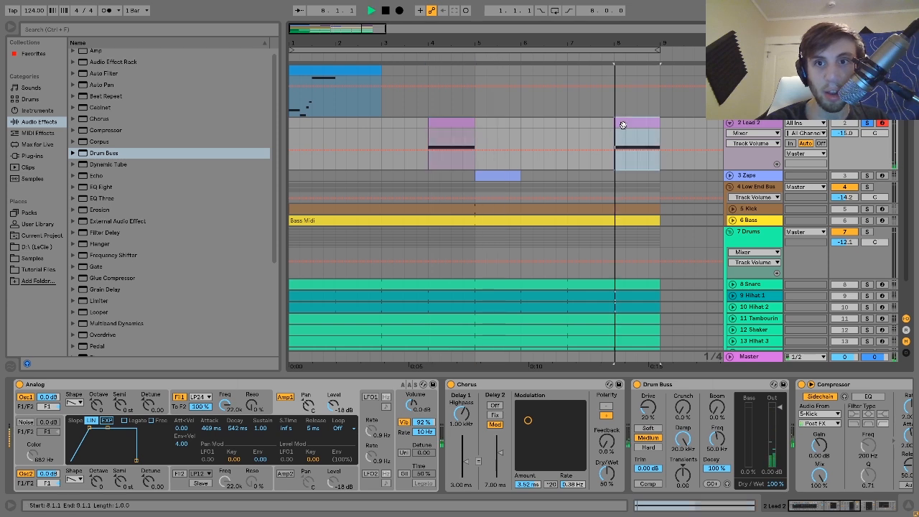
{"action": "left_click", "coordinate": [438, 128]}
{"action": "key", "text": "space"}
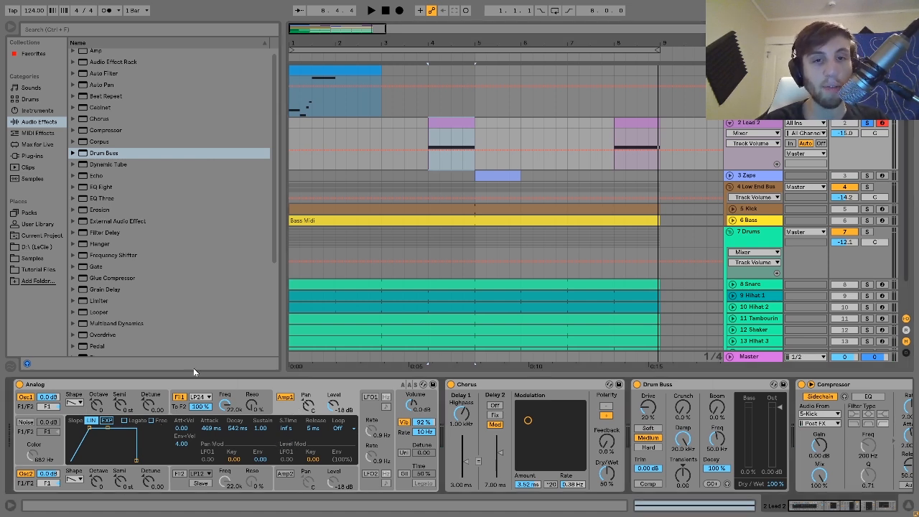
Step: Examine the note in Lead 2's bar 4 clip, audition it, and return to the track's device chain
{"action": "double_click", "coordinate": [451, 122]}
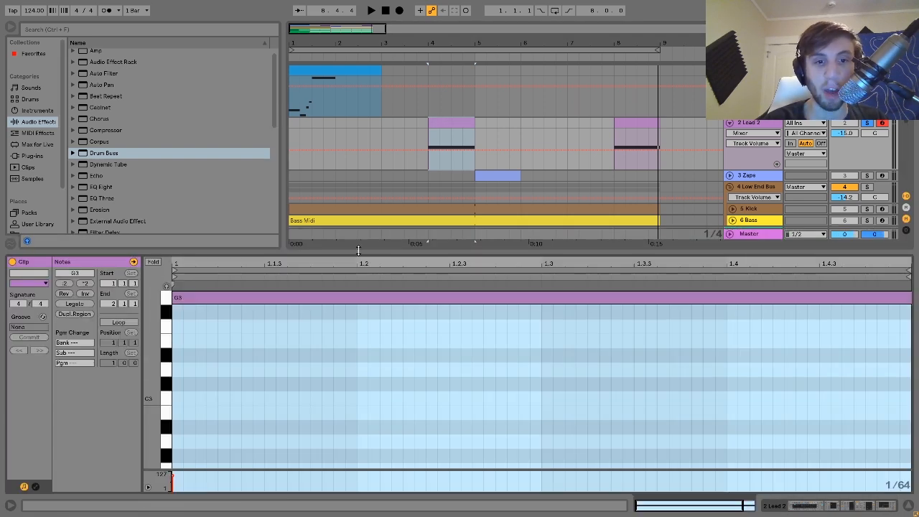
{"action": "left_click", "coordinate": [367, 301]}
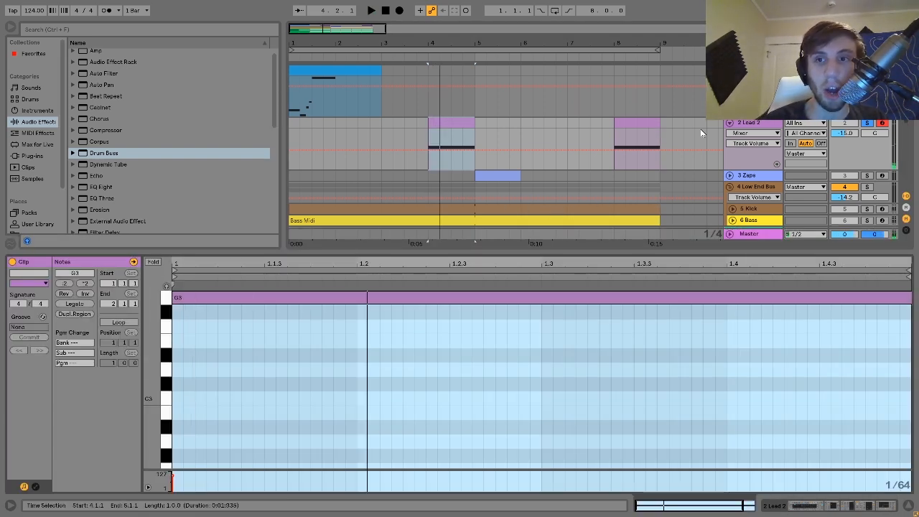
{"action": "left_click", "coordinate": [746, 123]}
{"action": "key", "text": "space"}
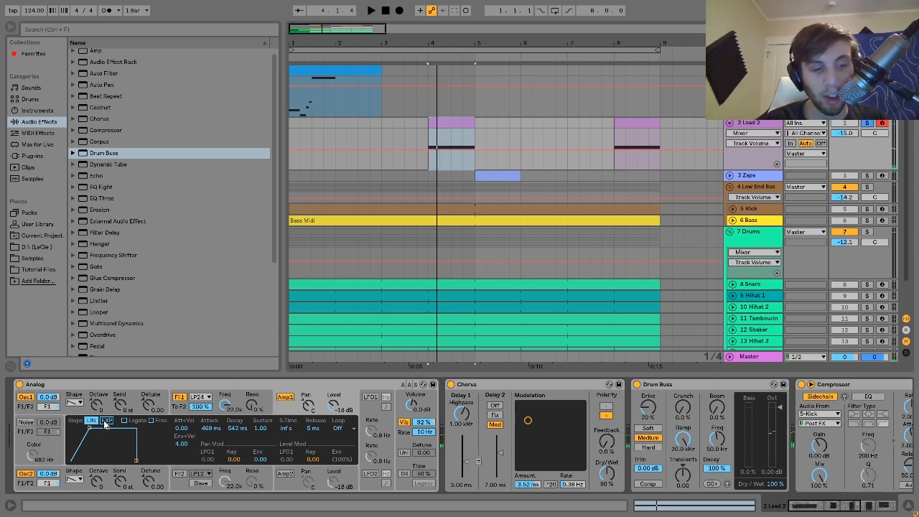
Step: Examine the linear and exponential slope options of Lead 2's Analog amp envelope, plus the synth's vibrato settings
{"action": "left_click", "coordinate": [106, 421]}
{"action": "left_click", "coordinate": [91, 421]}
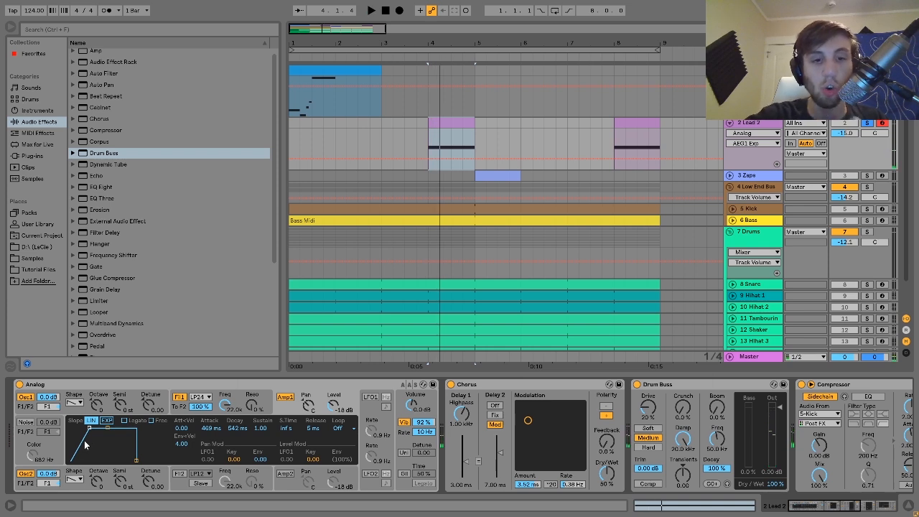
{"action": "left_click", "coordinate": [411, 446]}
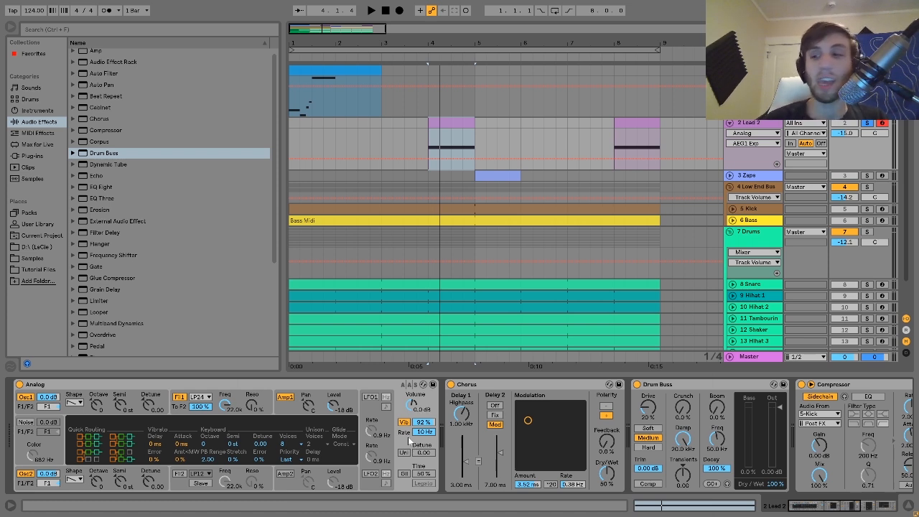
{"action": "left_click", "coordinate": [659, 440]}
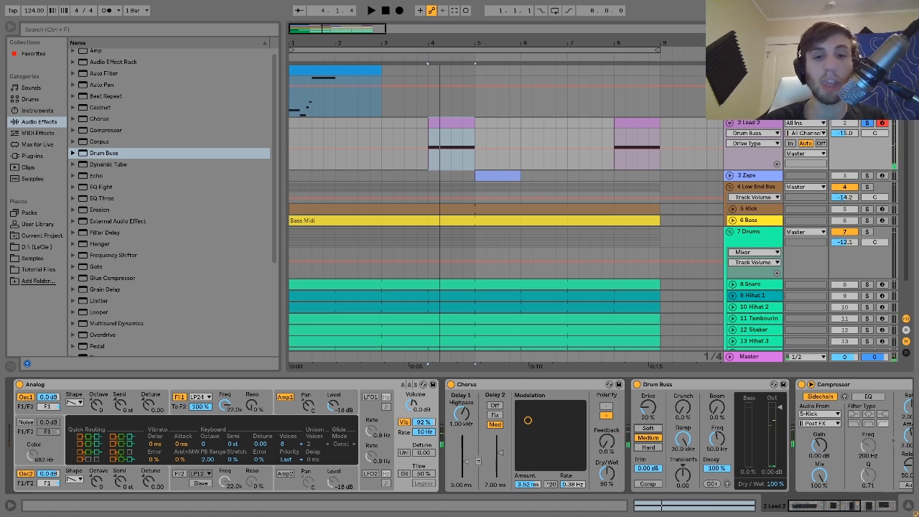
Step: Compare the Lead 2 sound with Analog's vibrato switched off and on
{"action": "left_click", "coordinate": [404, 423]}
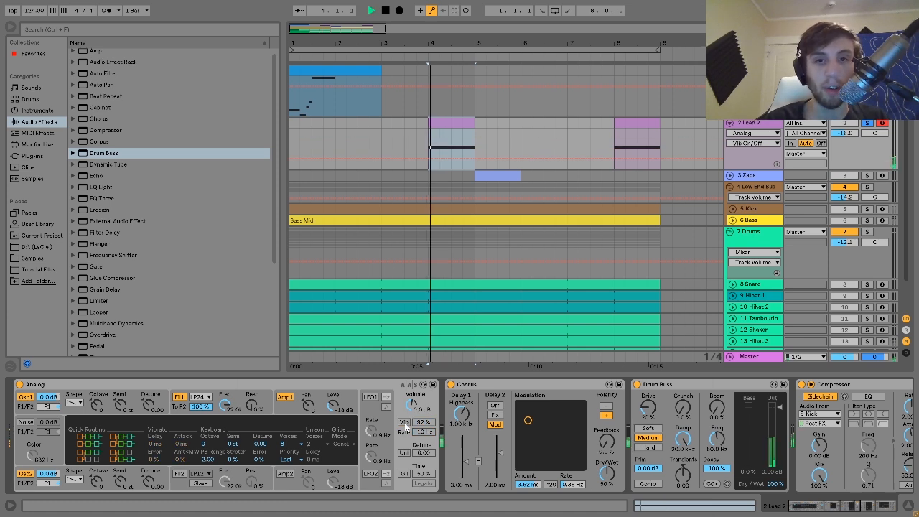
{"action": "left_click", "coordinate": [404, 422]}
{"action": "key", "text": "space"}
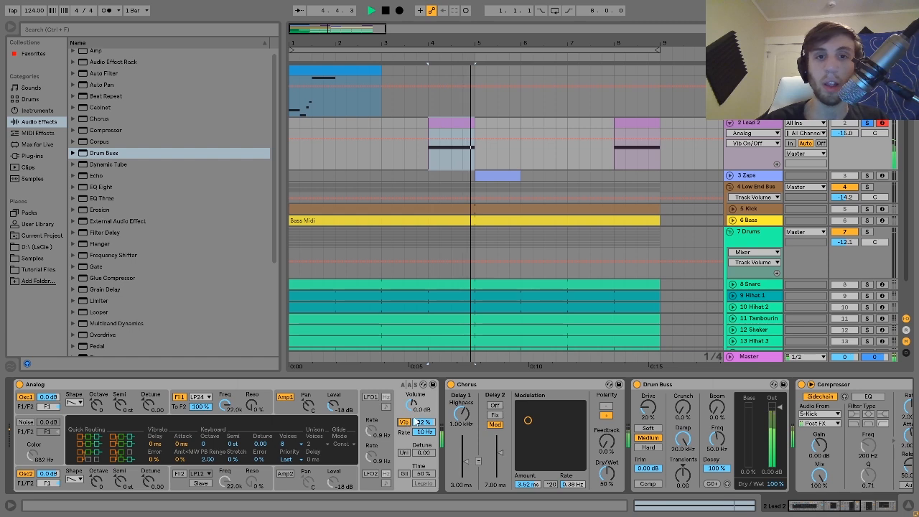
{"action": "key", "text": "space"}
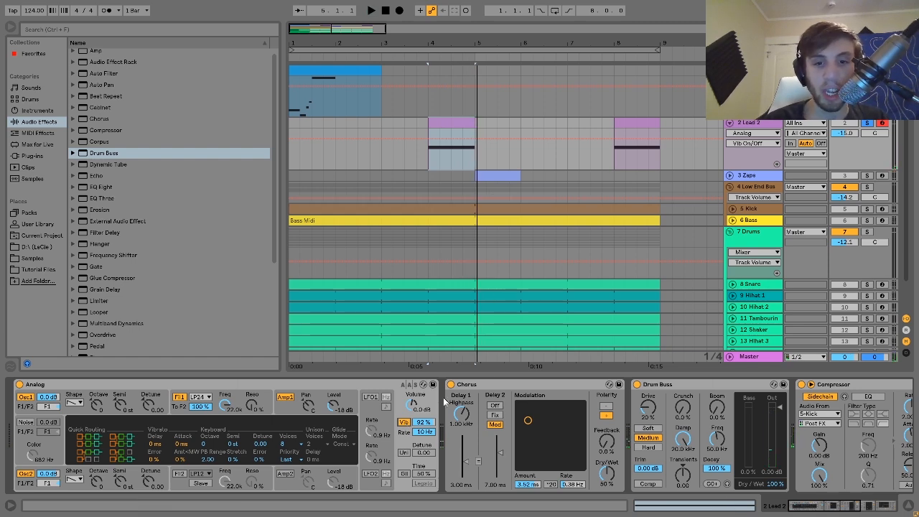
Step: Examine Lead 2's Chorus, Drum Buss, sidechained Compressor and Auto Filter low cut in turn
{"action": "left_click", "coordinate": [506, 387]}
{"action": "scroll", "coordinate": [507, 387], "scroll_direction": "down", "scroll_amount": 5}
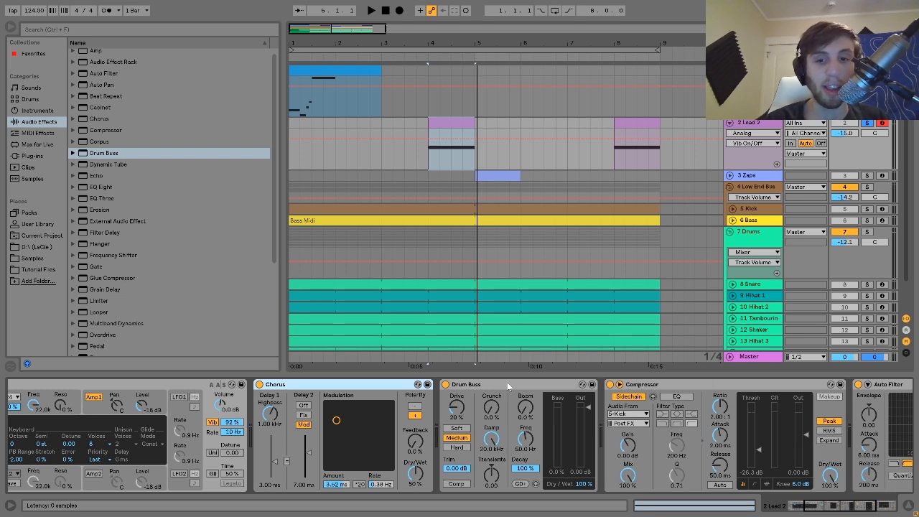
{"action": "left_click", "coordinate": [506, 384]}
{"action": "scroll", "coordinate": [506, 386], "scroll_direction": "down", "scroll_amount": 4}
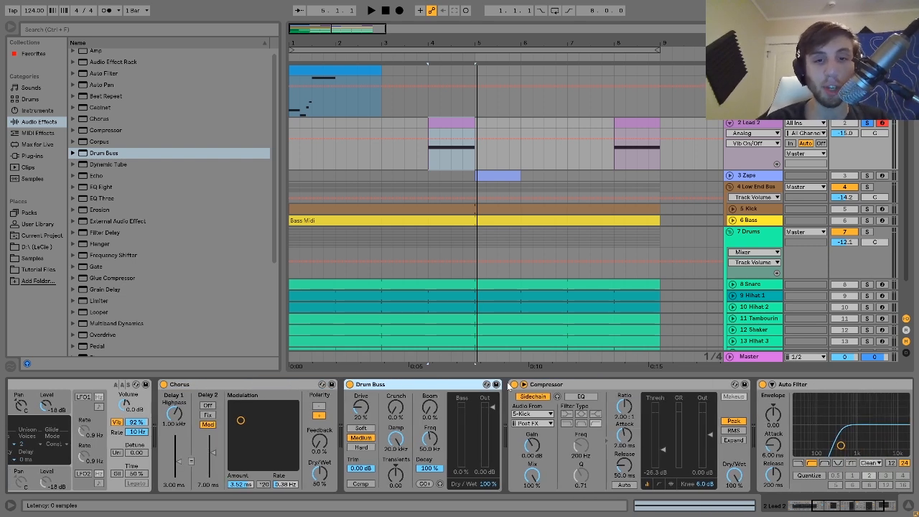
{"action": "scroll", "coordinate": [610, 432], "scroll_direction": "down", "scroll_amount": 2}
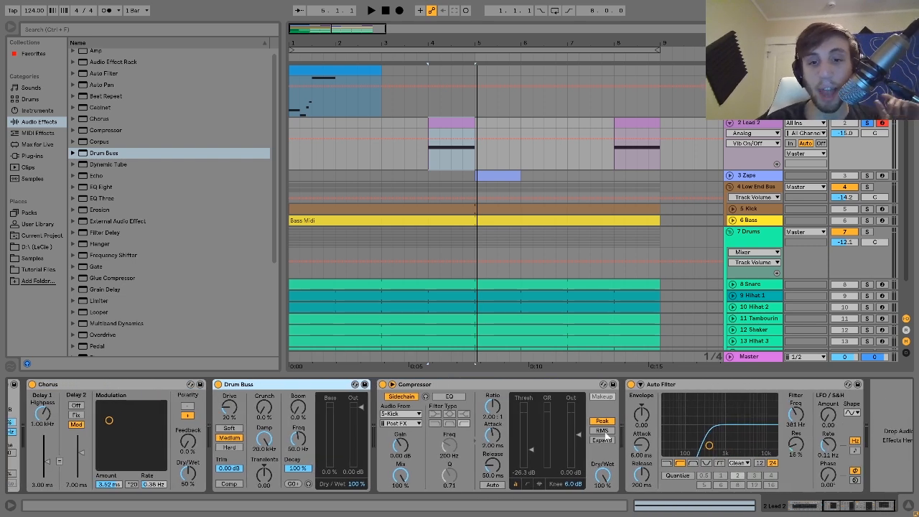
{"action": "left_click", "coordinate": [480, 385]}
{"action": "left_click", "coordinate": [693, 384]}
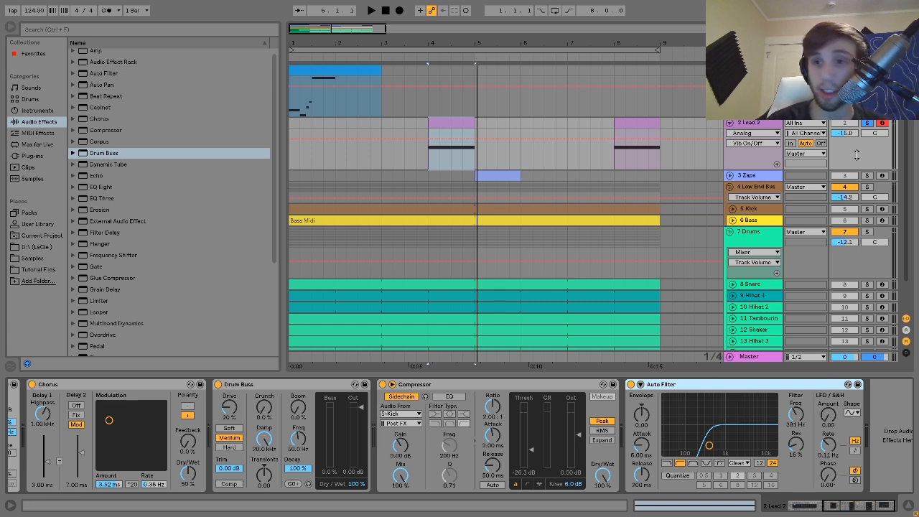
Step: Solo and unfold the Zaps track, audition its clip at bar 5, and show the track's device chain
{"action": "left_click", "coordinate": [866, 175]}
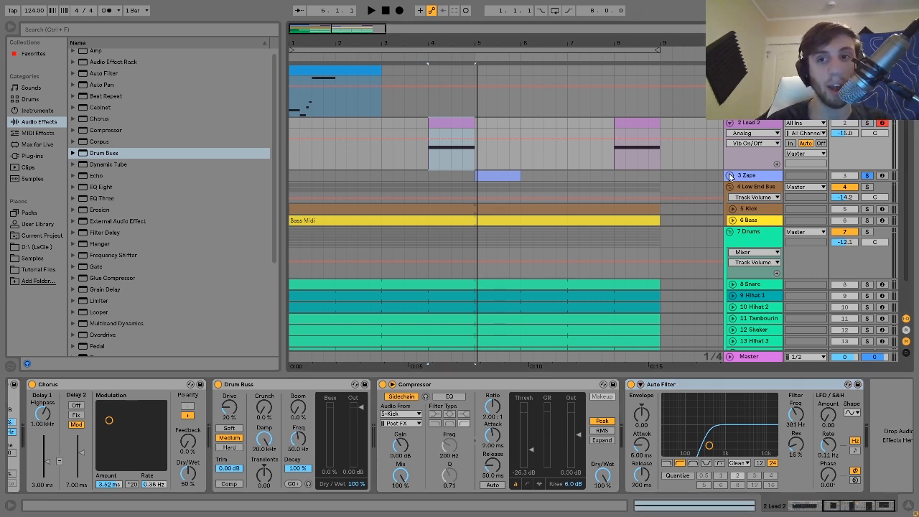
{"action": "left_click", "coordinate": [729, 175]}
{"action": "left_click", "coordinate": [497, 178]}
{"action": "key", "text": "space"}
{"action": "double_click", "coordinate": [498, 177]}
{"action": "key", "text": "space"}
{"action": "left_click", "coordinate": [764, 178]}
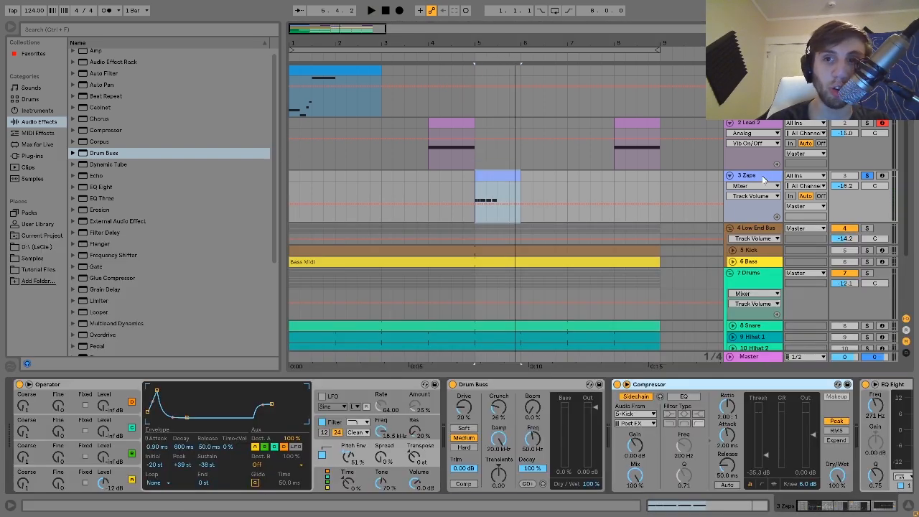
{"action": "key", "text": "space"}
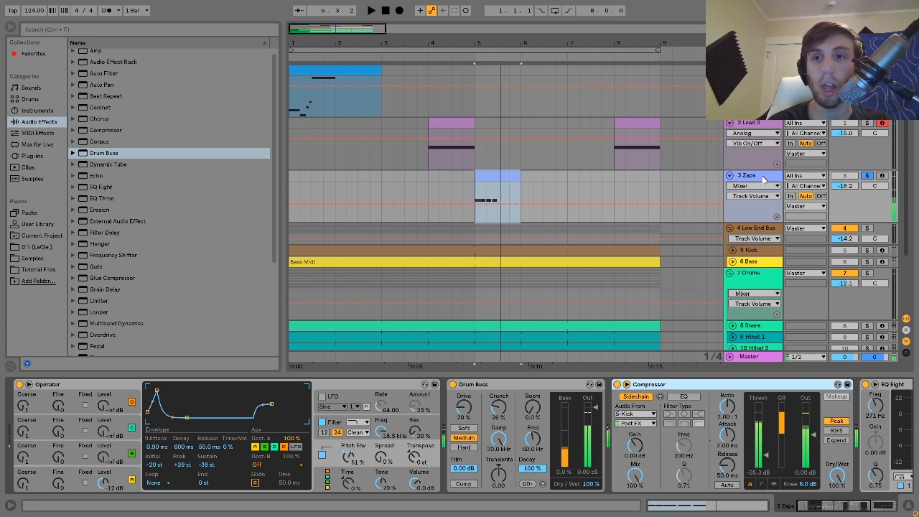
Step: Examine Operator's oscillator waveform and pitch envelope on Zaps, comparing the sound with the pitch envelope off and on
{"action": "left_click", "coordinate": [130, 477]}
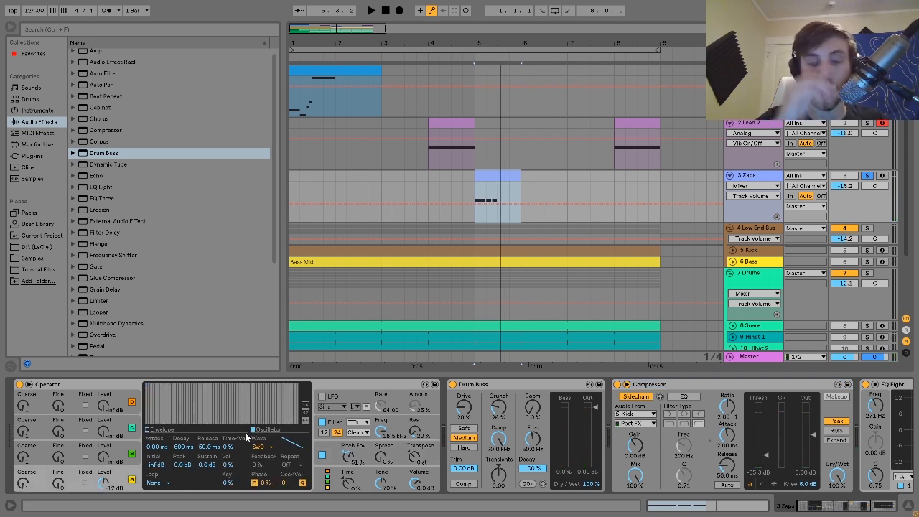
{"action": "left_click", "coordinate": [332, 448]}
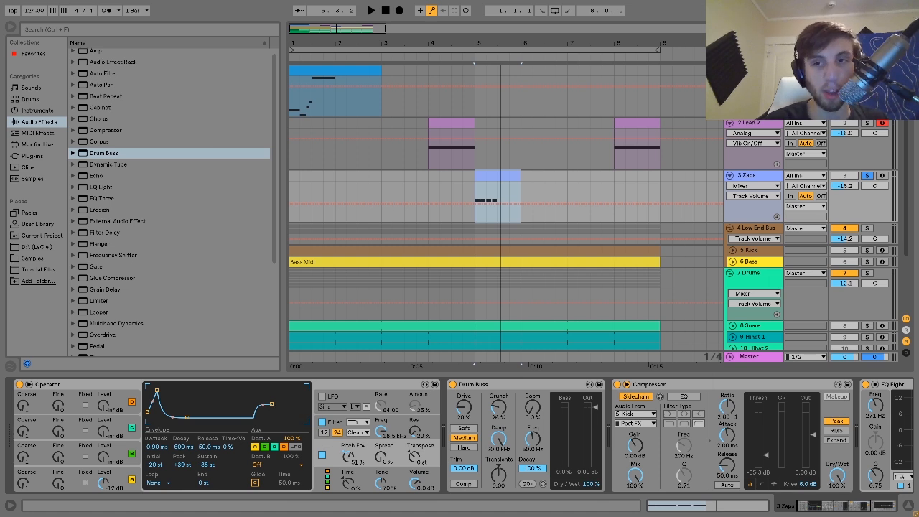
{"action": "left_click", "coordinate": [323, 455]}
{"action": "key", "text": "space"}
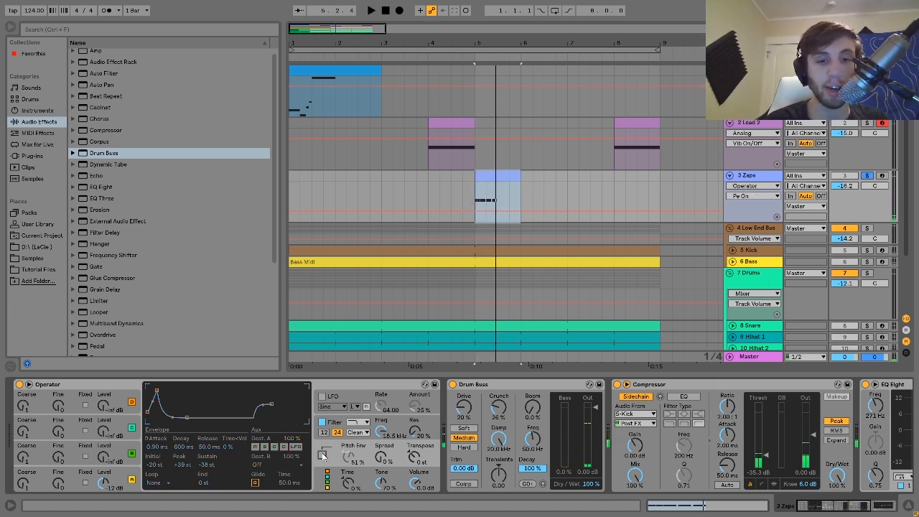
{"action": "left_click", "coordinate": [323, 455]}
{"action": "key", "text": "space"}
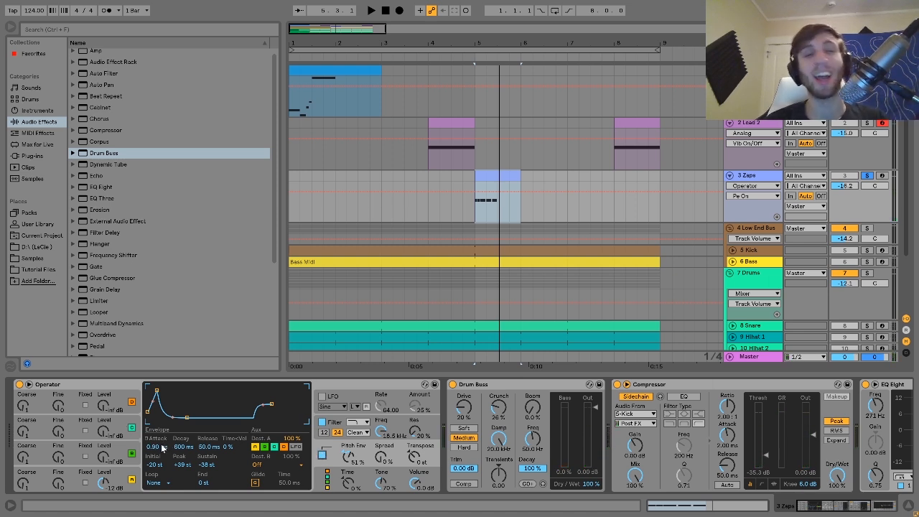
Step: Audition the Zaps with the pitch envelope attack at 0.00 ms, then restore the attack to 0.90 ms
{"action": "left_click_drag", "start_coordinate": [162, 446], "coordinate": [162, 449]}
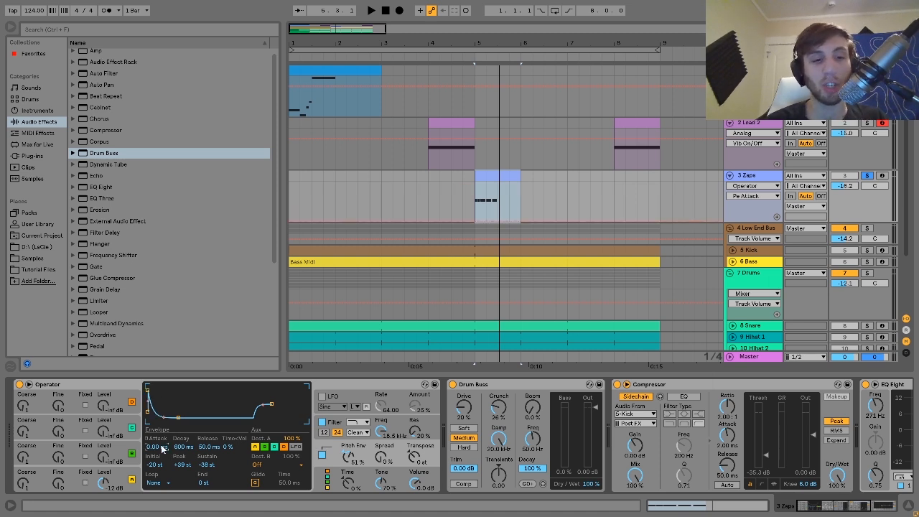
{"action": "key", "text": "space"}
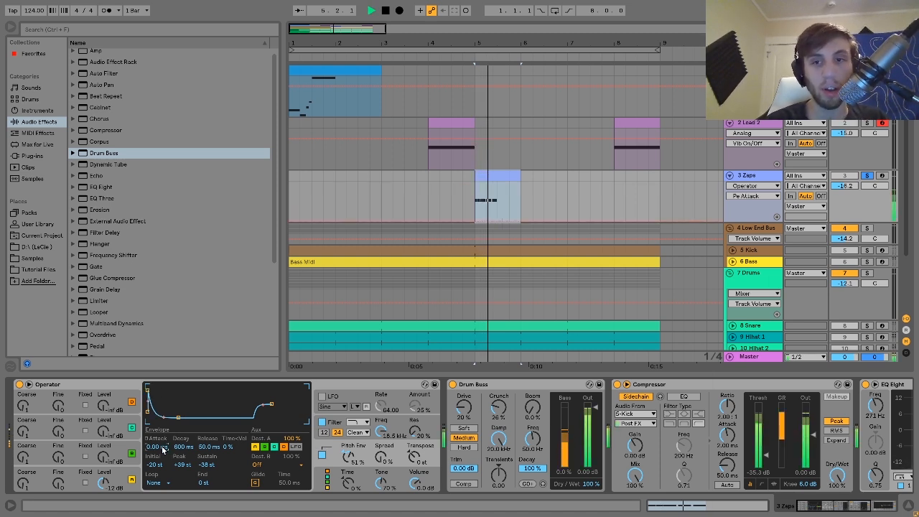
{"action": "left_click_drag", "start_coordinate": [160, 447], "coordinate": [161, 445]}
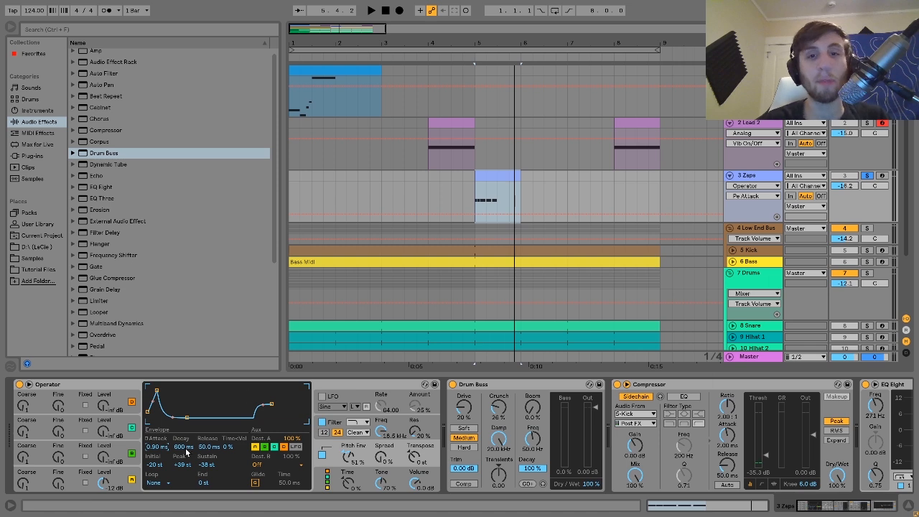
Step: Try a different pitch envelope decay and undo it, then audition the attack at 9.72 ms and restore 0.90 ms
{"action": "left_click_drag", "start_coordinate": [183, 449], "coordinate": [185, 450]}
{"action": "key", "text": "space"}
{"action": "key", "text": "space"}
{"action": "key", "text": "ctrl+z"}
{"action": "left_click", "coordinate": [150, 449]}
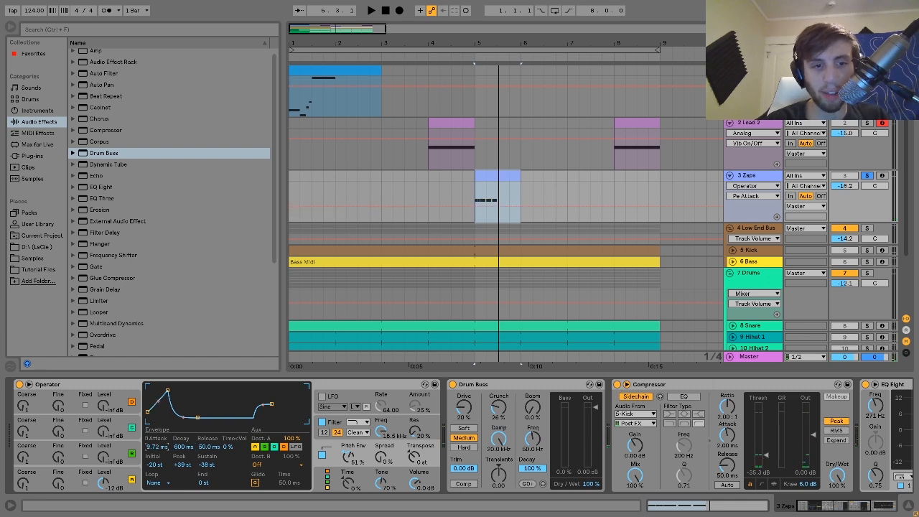
{"action": "key", "text": "space"}
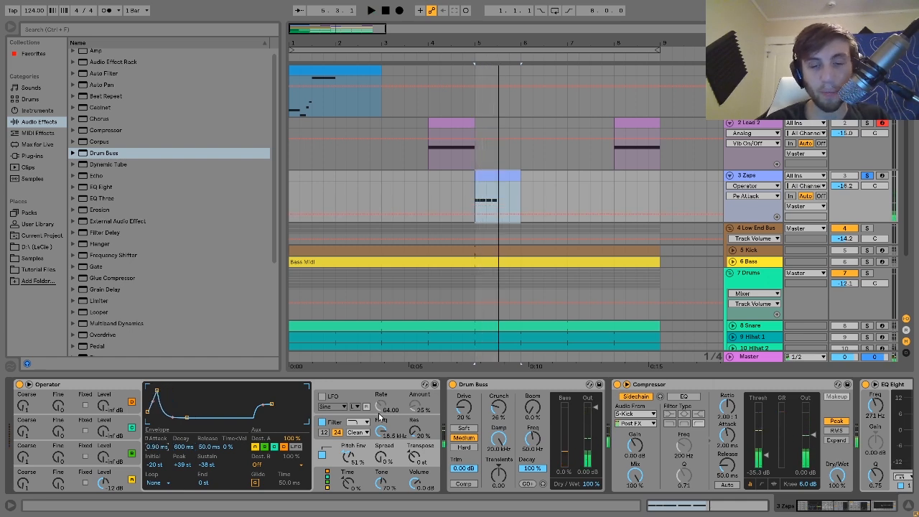
Step: Compare the Zaps sound with the Drum Buss effect bypassed and active
{"action": "scroll", "coordinate": [474, 433], "scroll_direction": "right", "scroll_amount": 5}
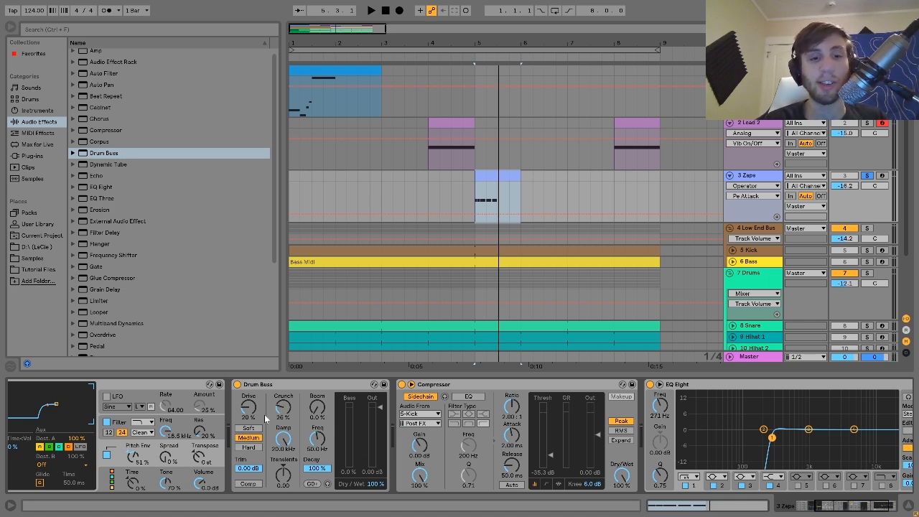
{"action": "left_click", "coordinate": [236, 385]}
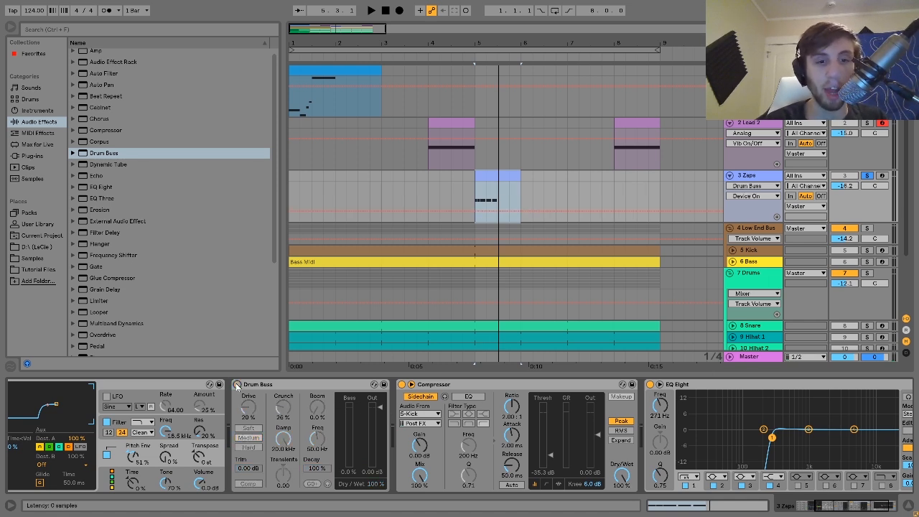
{"action": "left_click", "coordinate": [237, 385]}
{"action": "key", "text": "space"}
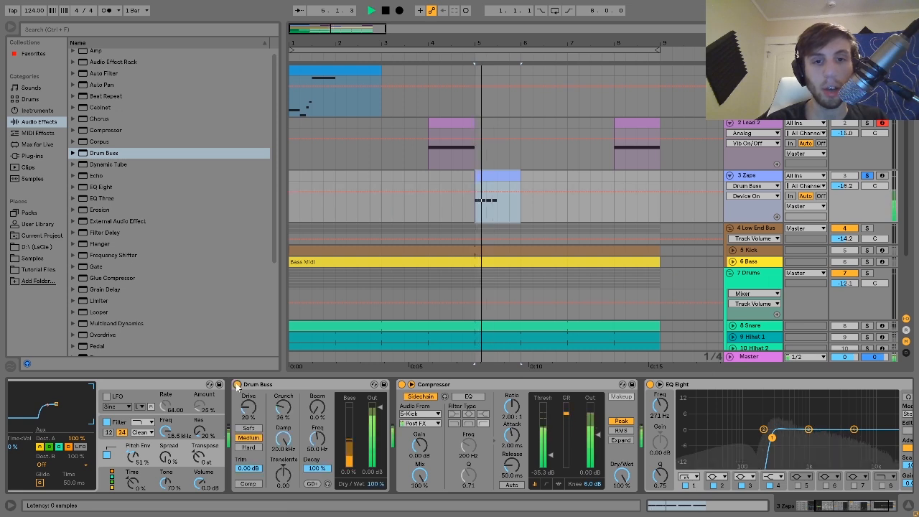
{"action": "key", "text": "space"}
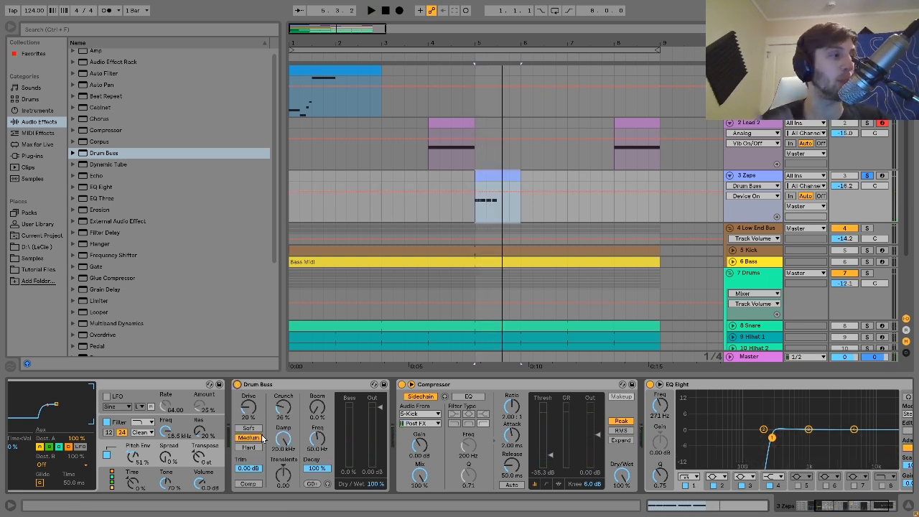
Step: Examine the Zaps track's sidechained Compressor and compare the sound with the EQ Eight low cut bypassed and active
{"action": "scroll", "coordinate": [263, 439], "scroll_direction": "right", "scroll_amount": 3}
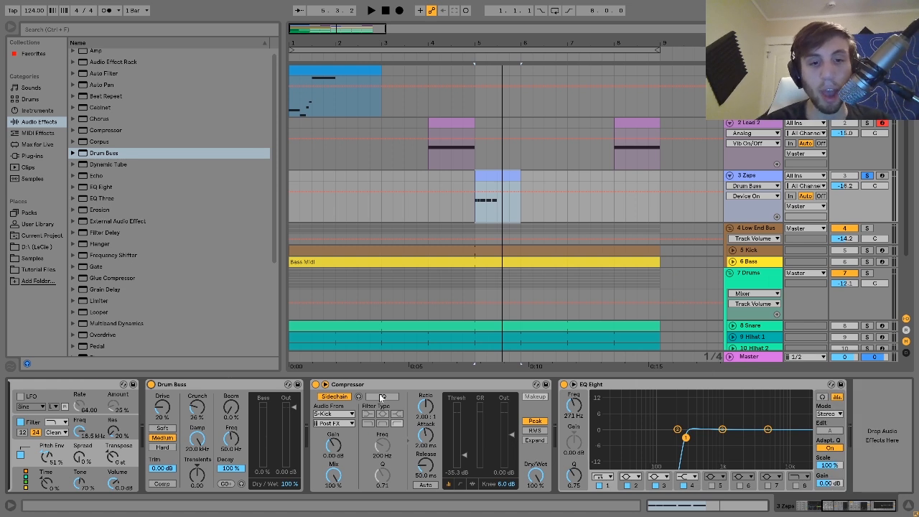
{"action": "left_click", "coordinate": [375, 388]}
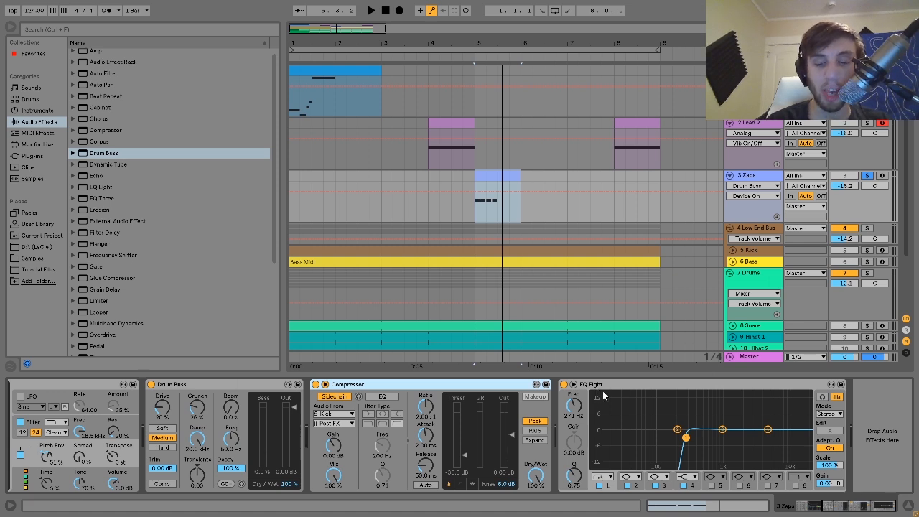
{"action": "left_click", "coordinate": [564, 385]}
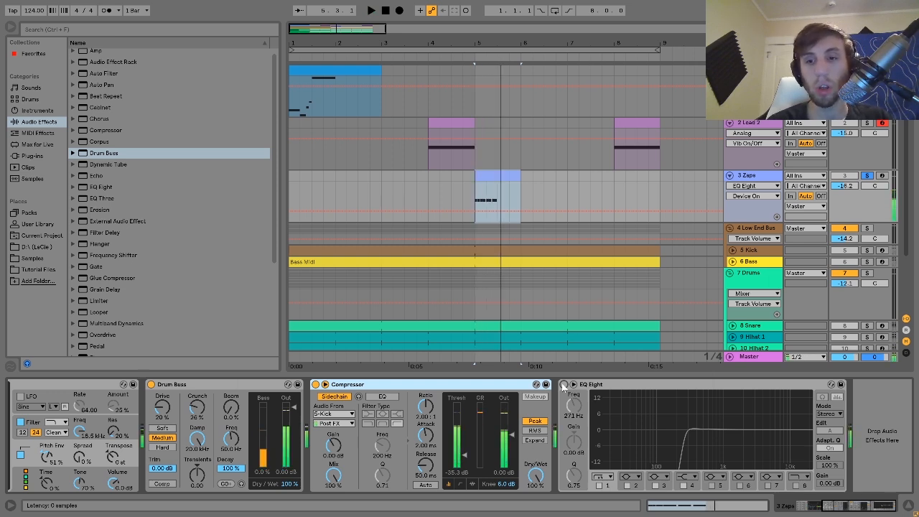
{"action": "left_click", "coordinate": [564, 386]}
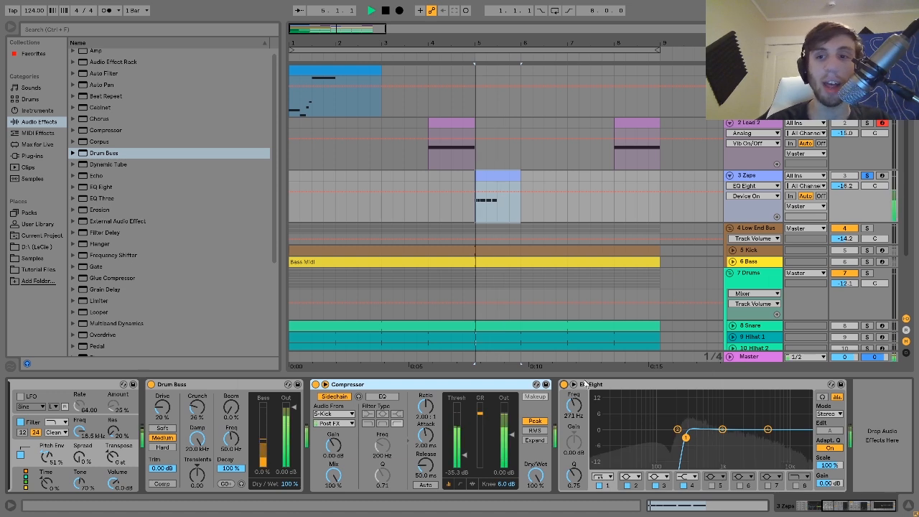
Step: Solo the Bass track alongside Zaps to compare EQ Eight bypassed and active, then take Bass out of solo
{"action": "left_click", "coordinate": [564, 385]}
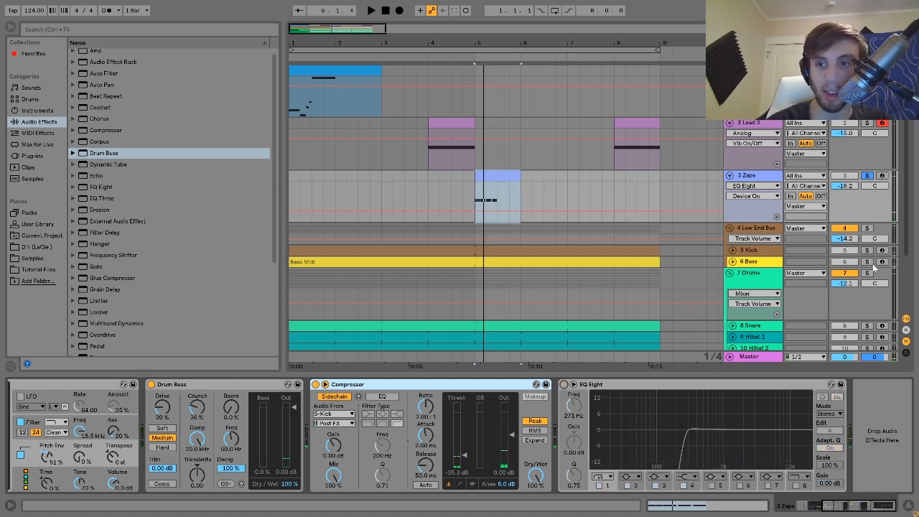
{"action": "left_click", "coordinate": [867, 262]}
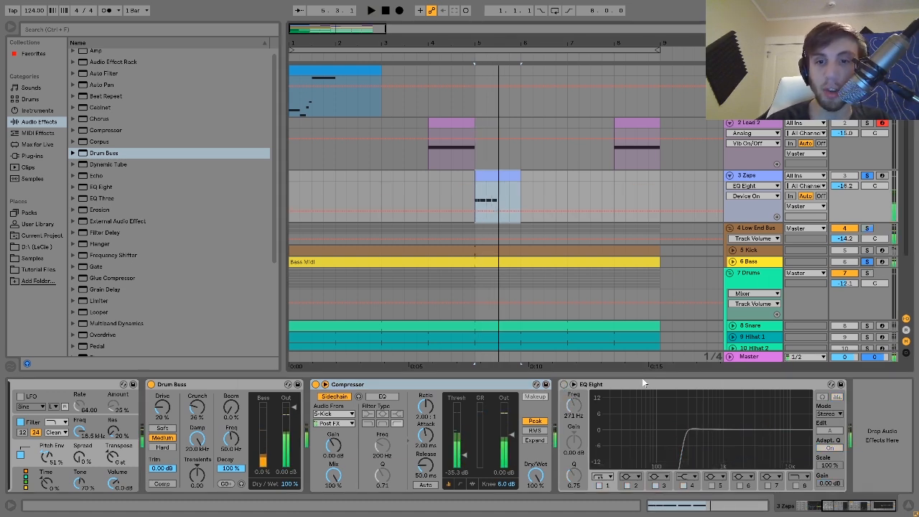
{"action": "left_click", "coordinate": [564, 385]}
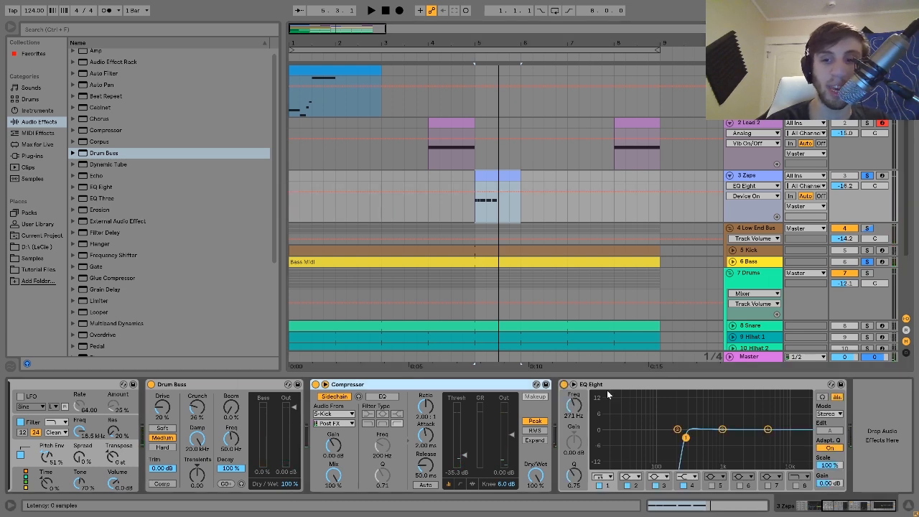
{"action": "left_click", "coordinate": [866, 262]}
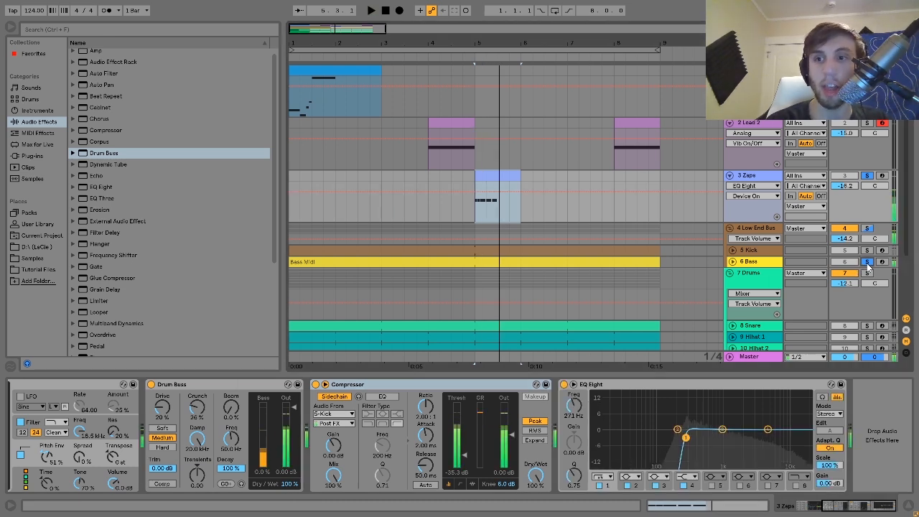
Step: Solo the Kick track, unfold it and play its clips in a loop across the eight bars
{"action": "left_click", "coordinate": [756, 250]}
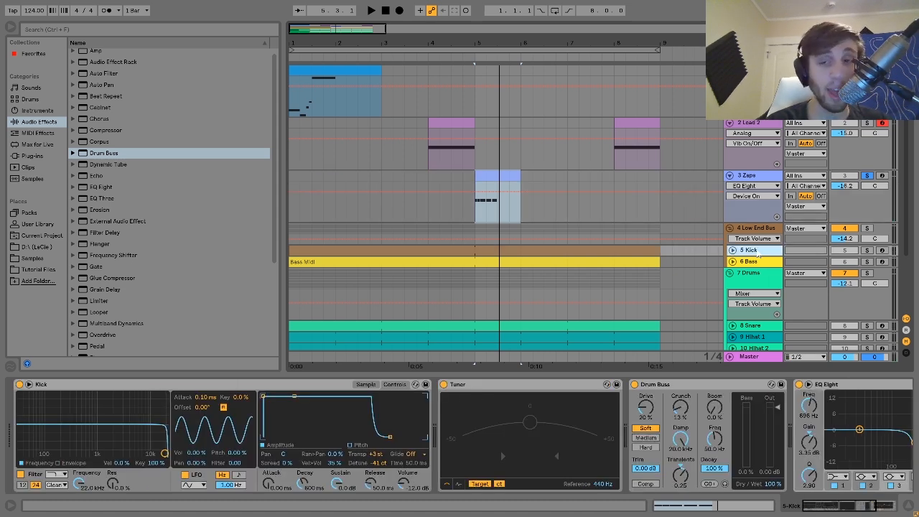
{"action": "left_click", "coordinate": [866, 249]}
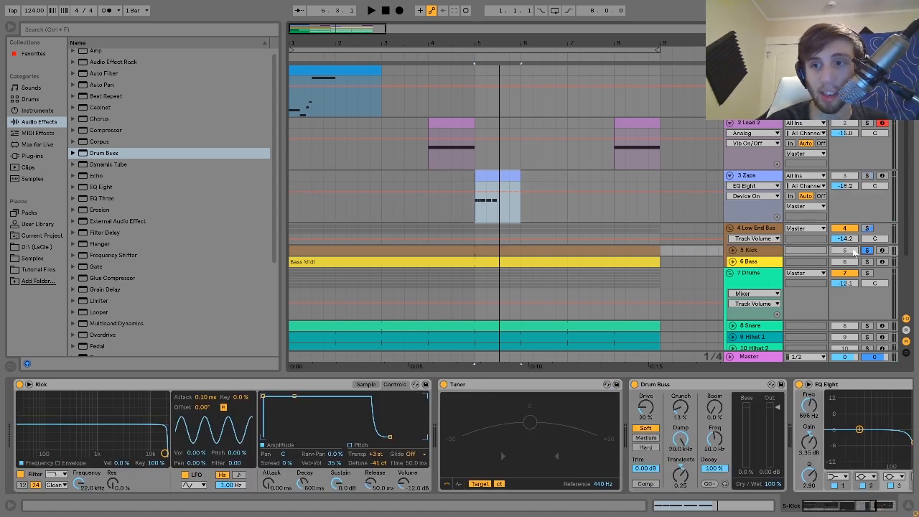
{"action": "left_click", "coordinate": [732, 249]}
{"action": "left_click", "coordinate": [545, 248]}
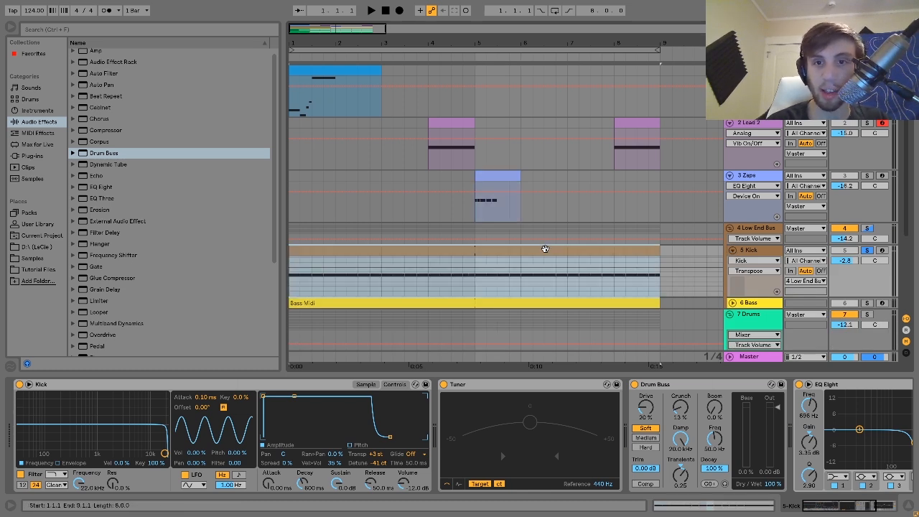
{"action": "key", "text": "space"}
{"action": "key", "text": "ctrl+l"}
{"action": "scroll", "coordinate": [545, 249], "scroll_direction": "down", "scroll_amount": 3}
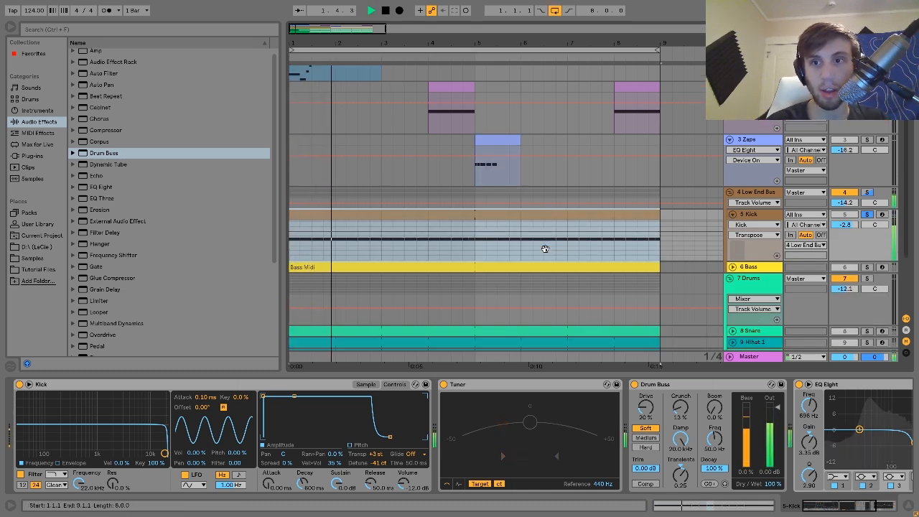
Step: Examine the Kick's sample waveform and its envelope and tuning controls, auditioning the kick with the Tuner in view
{"action": "left_click", "coordinate": [365, 384]}
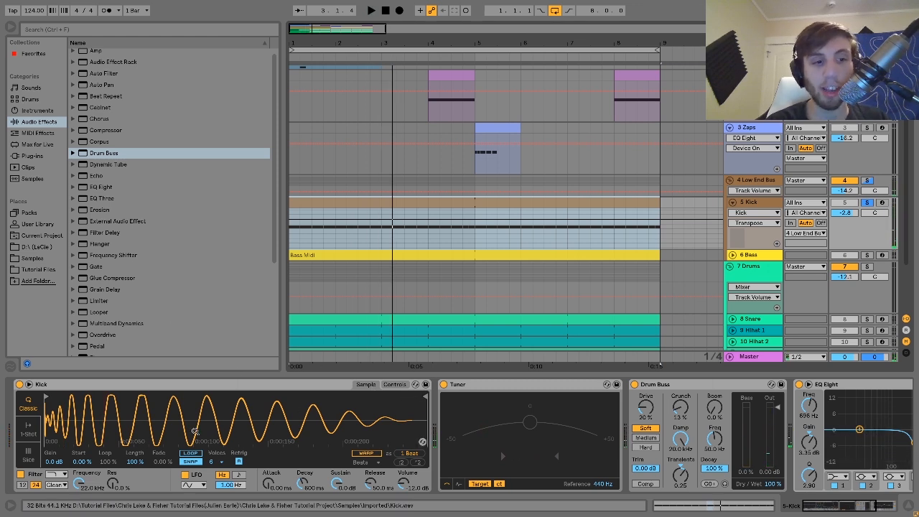
{"action": "scroll", "coordinate": [194, 431], "scroll_direction": "right", "scroll_amount": 2}
{"action": "left_click", "coordinate": [371, 385]}
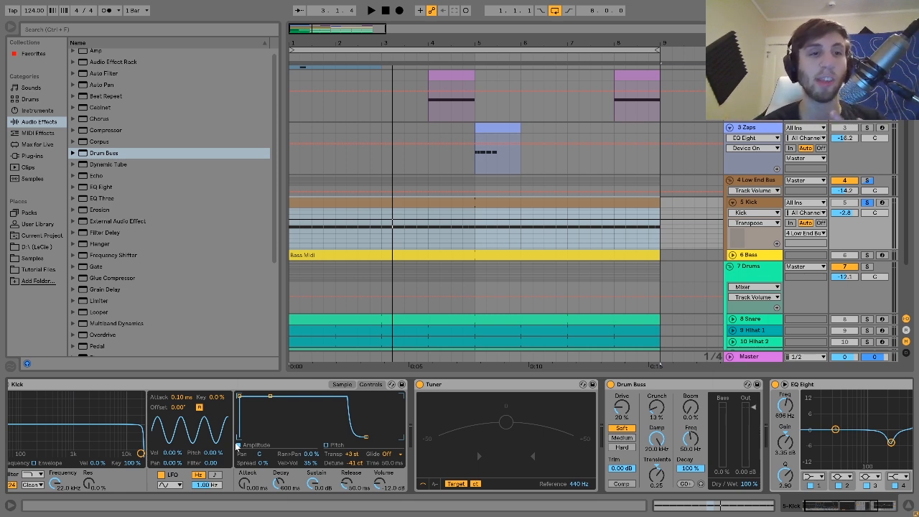
{"action": "key", "text": "space"}
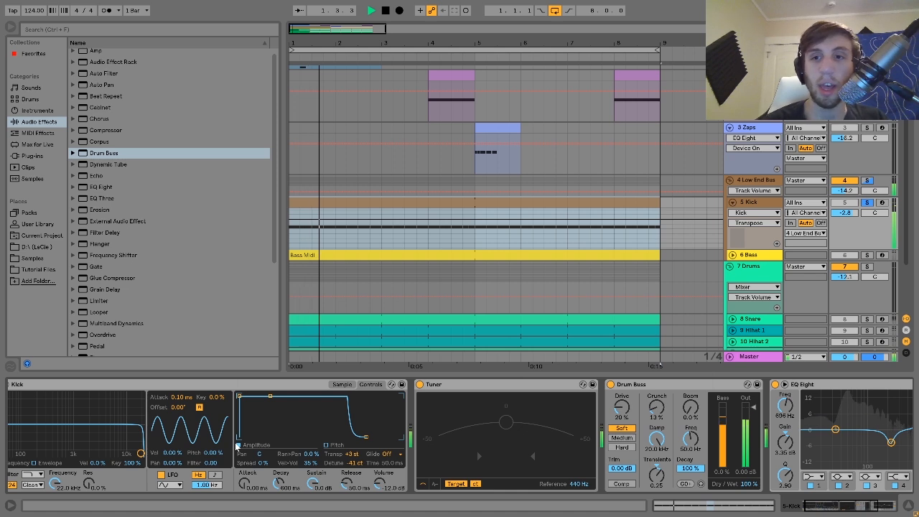
{"action": "key", "text": "space"}
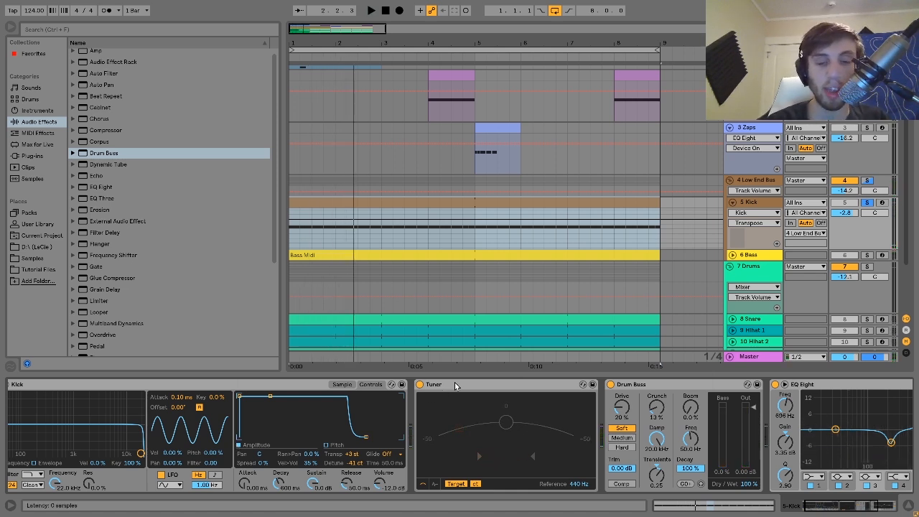
{"action": "key", "text": "space"}
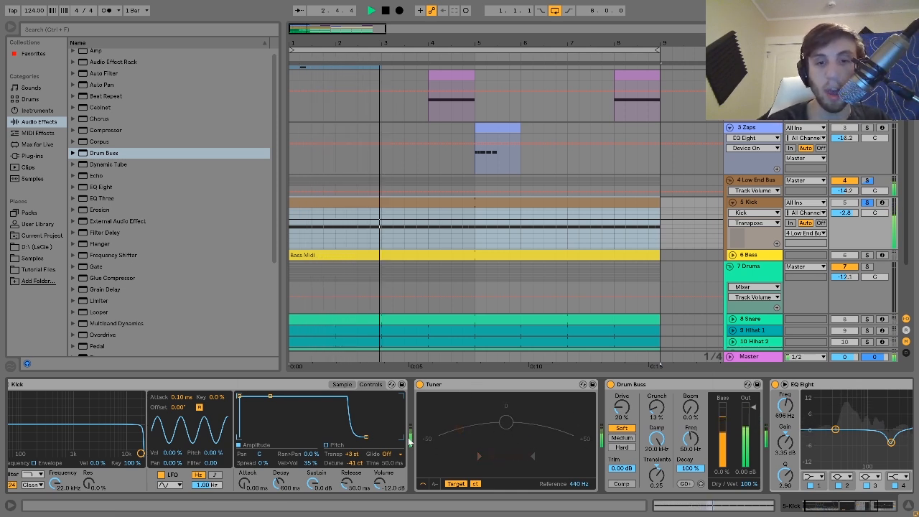
{"action": "key", "text": "space"}
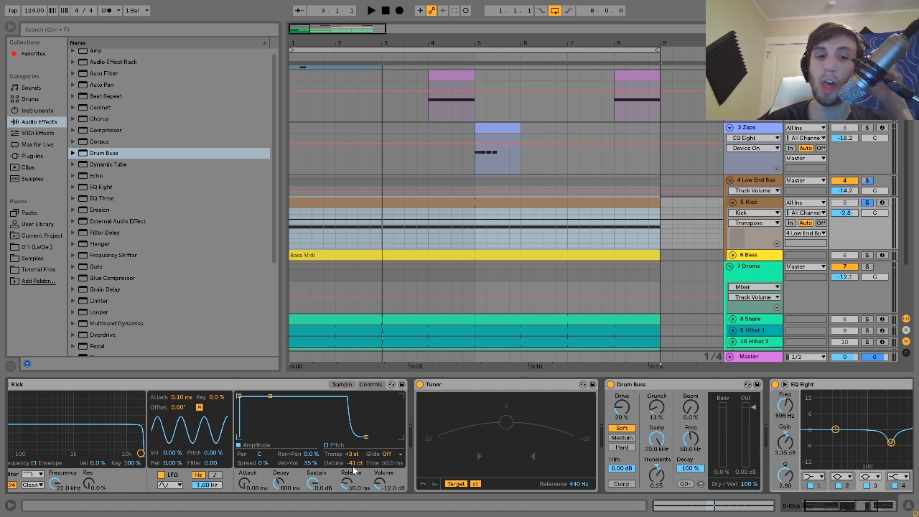
Step: Examine the Kick track's Drum Buss settings and the cut and boost bands of its EQ Eight
{"action": "scroll", "coordinate": [587, 452], "scroll_direction": "right", "scroll_amount": 5}
{"action": "scroll", "coordinate": [588, 454], "scroll_direction": "right", "scroll_amount": 2}
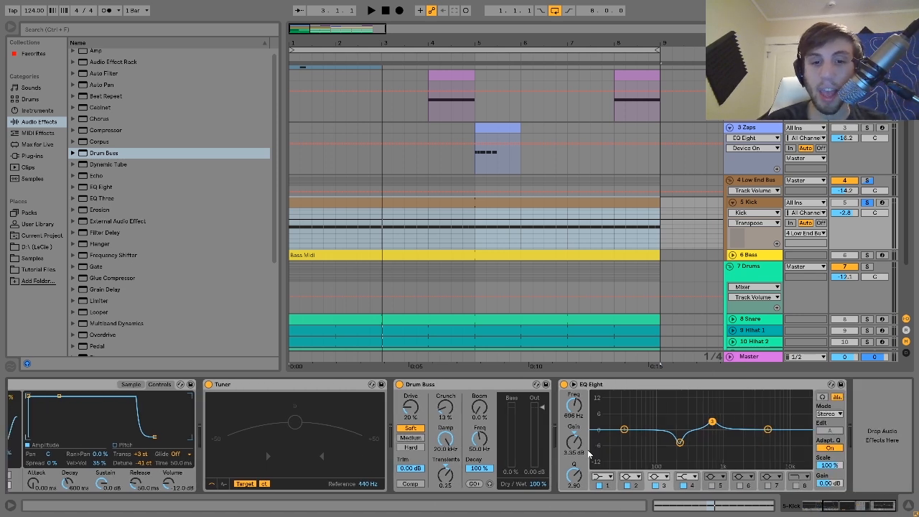
{"action": "left_click", "coordinate": [460, 408]}
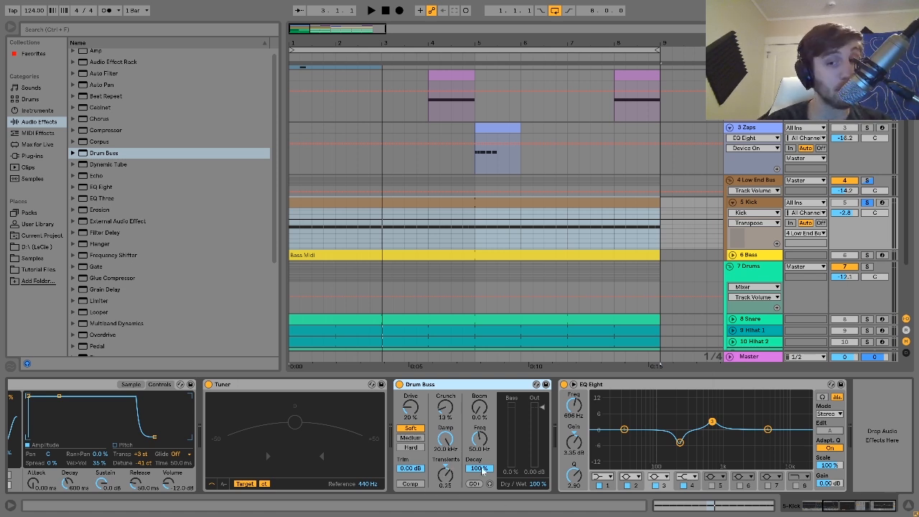
{"action": "left_click", "coordinate": [660, 448]}
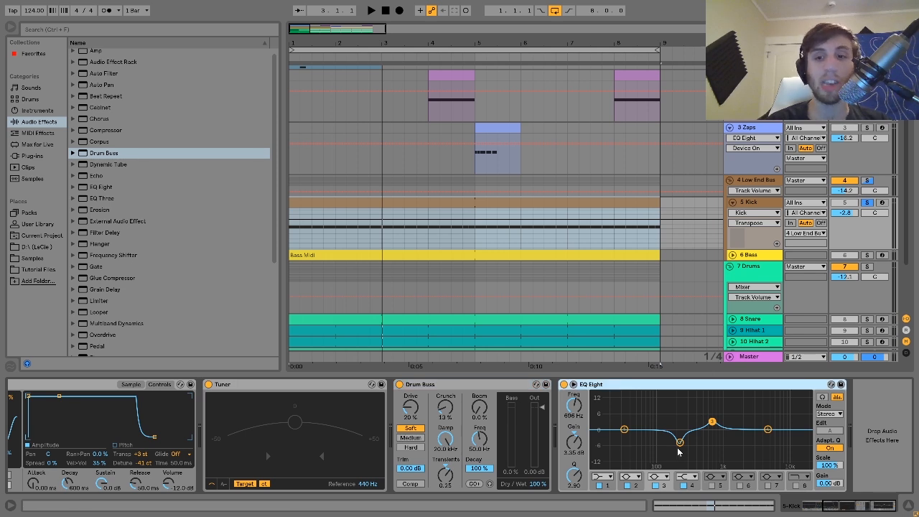
{"action": "left_click", "coordinate": [679, 443]}
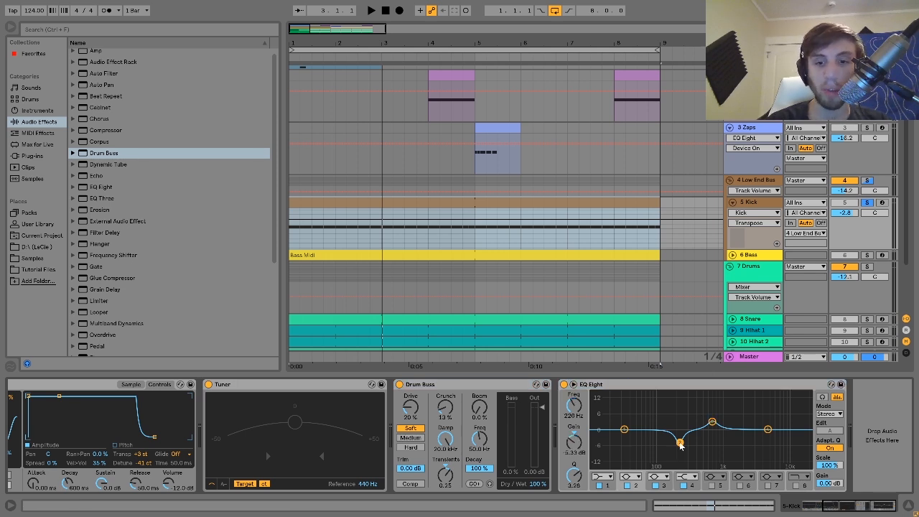
{"action": "left_click", "coordinate": [711, 422]}
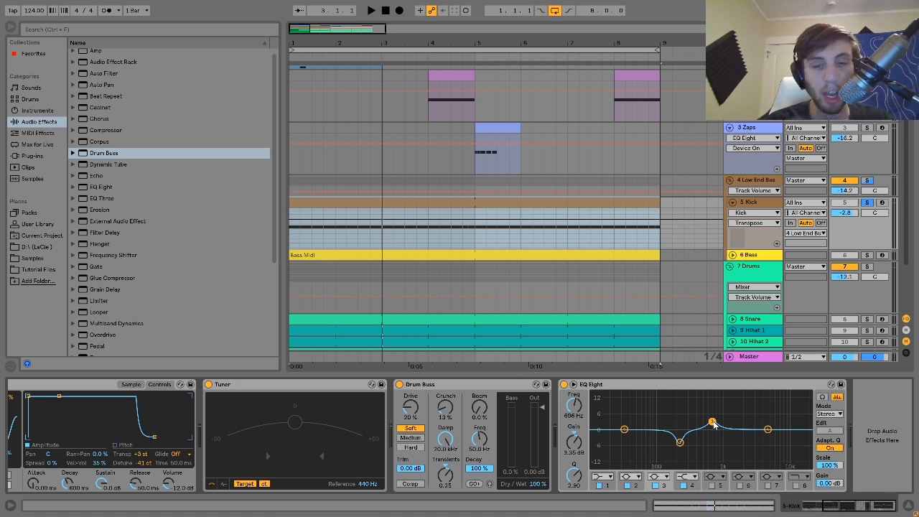
Step: Solo the Bass track, unfold it and play it with its Instrument Rack and first devices in view
{"action": "left_click", "coordinate": [868, 256]}
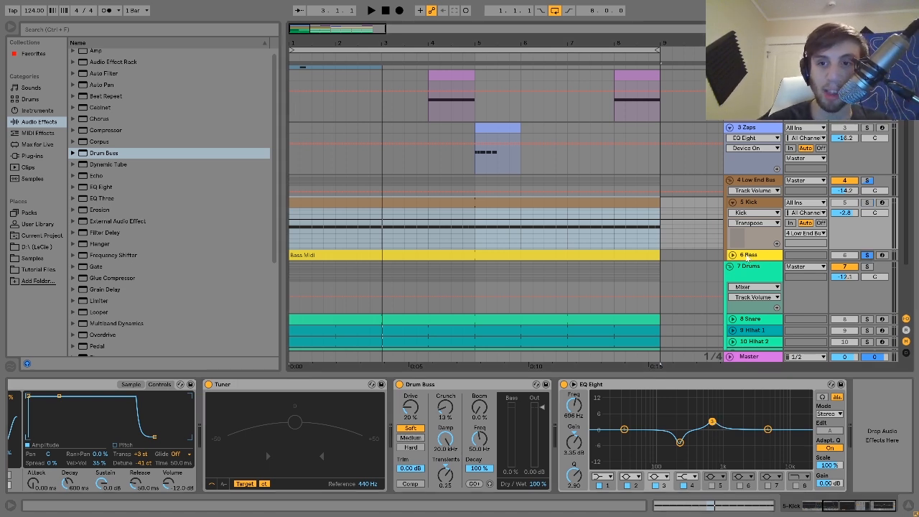
{"action": "left_click", "coordinate": [732, 255]}
{"action": "key", "text": "space"}
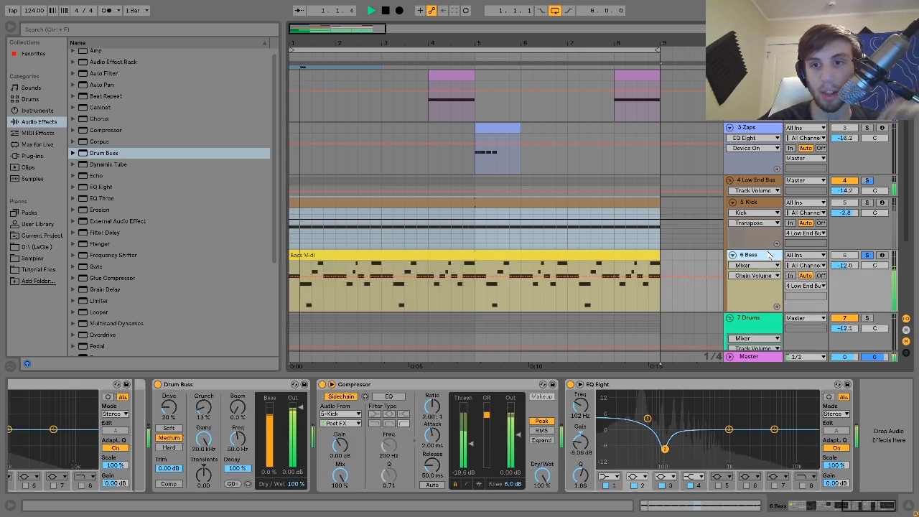
{"action": "left_click", "coordinate": [827, 509]}
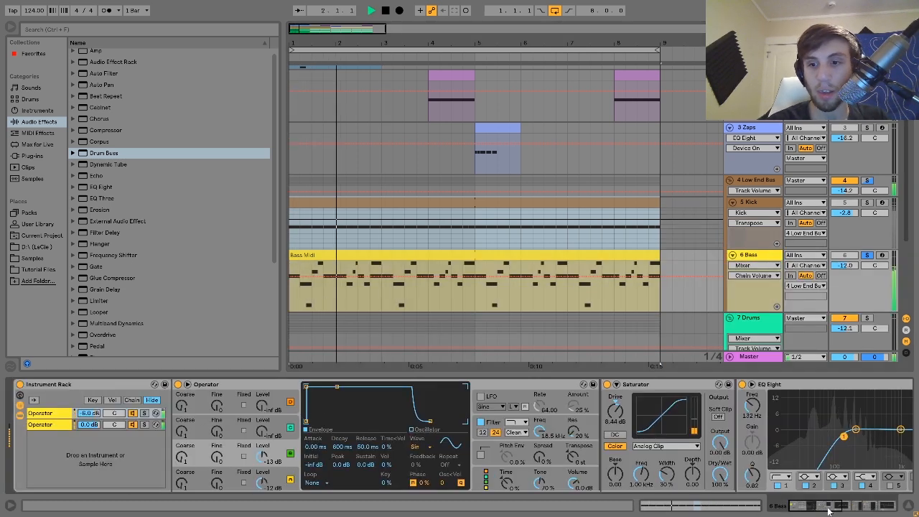
Step: Open the Bass Midi clip's notes and audition the G0, G#0, A#0 and C0 pitches
{"action": "double_click", "coordinate": [462, 256]}
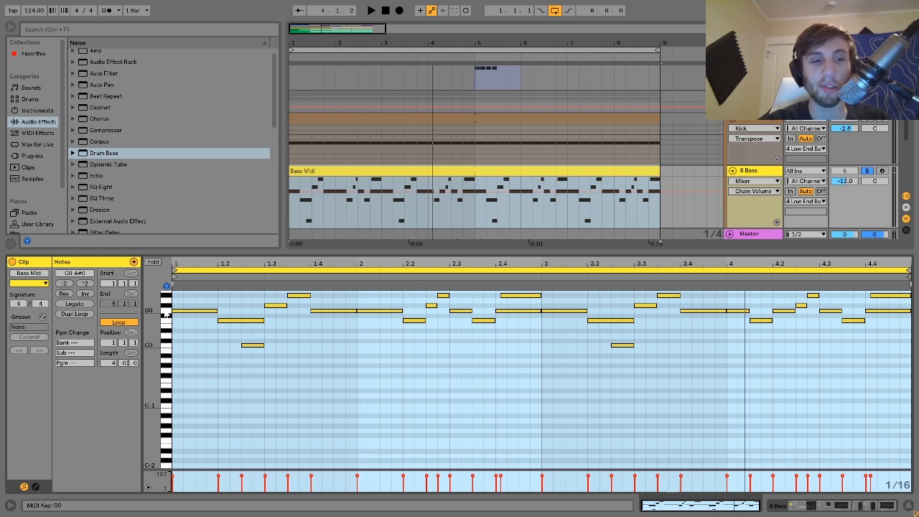
{"action": "left_click", "coordinate": [168, 312]}
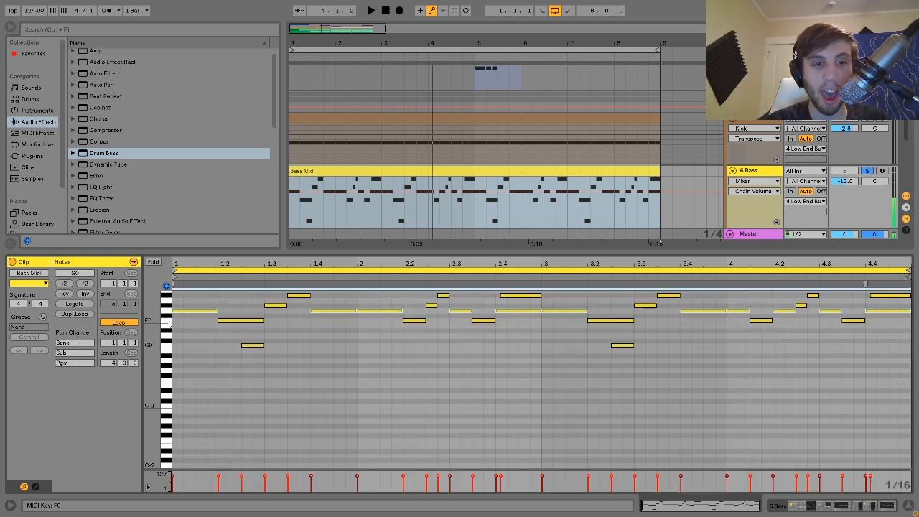
{"action": "left_click", "coordinate": [168, 307]}
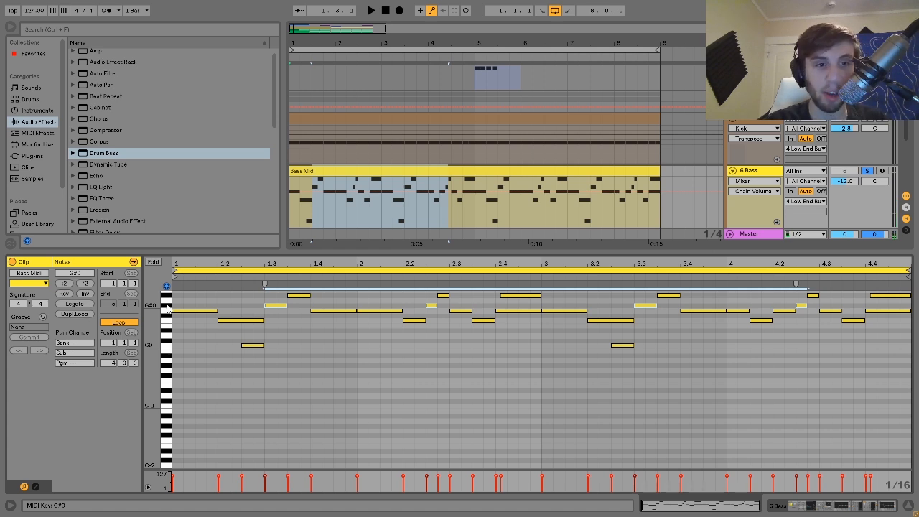
{"action": "left_click", "coordinate": [169, 296]}
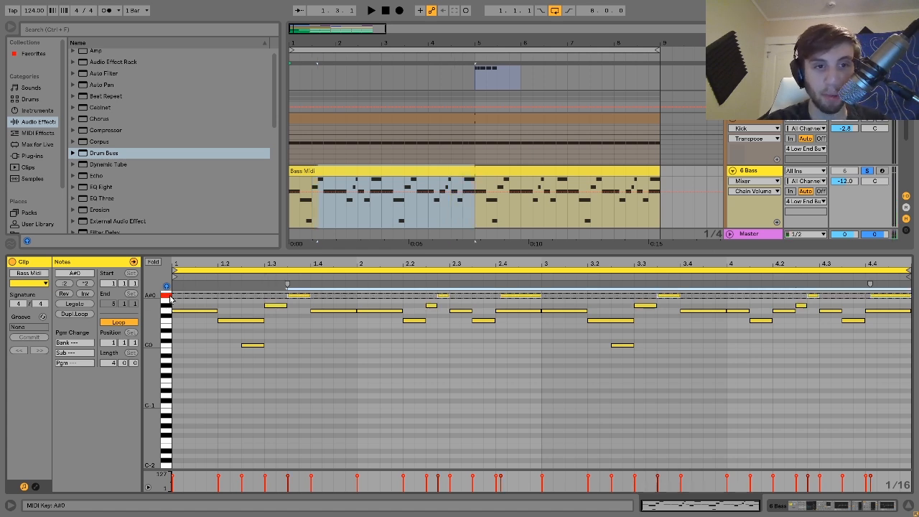
{"action": "left_click", "coordinate": [168, 346]}
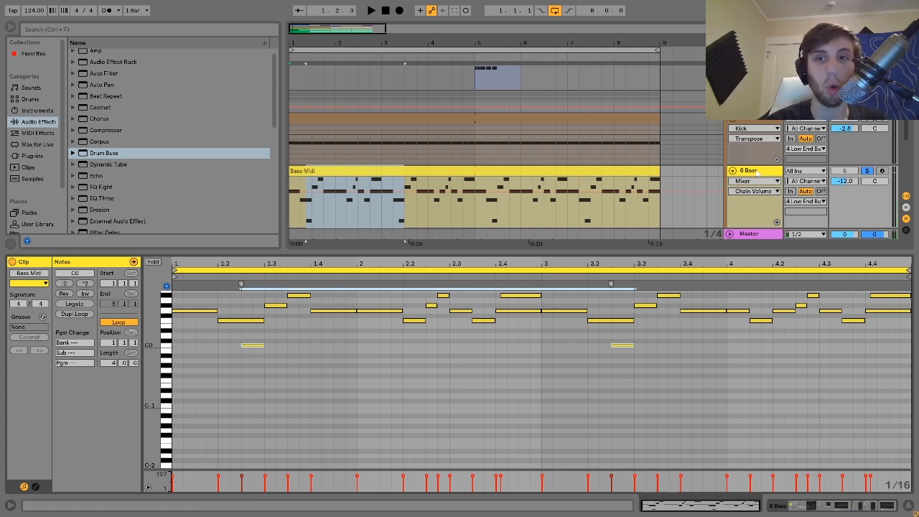
Step: Take Bass out of solo and audition the bass notes in the full mix
{"action": "key", "text": "space"}
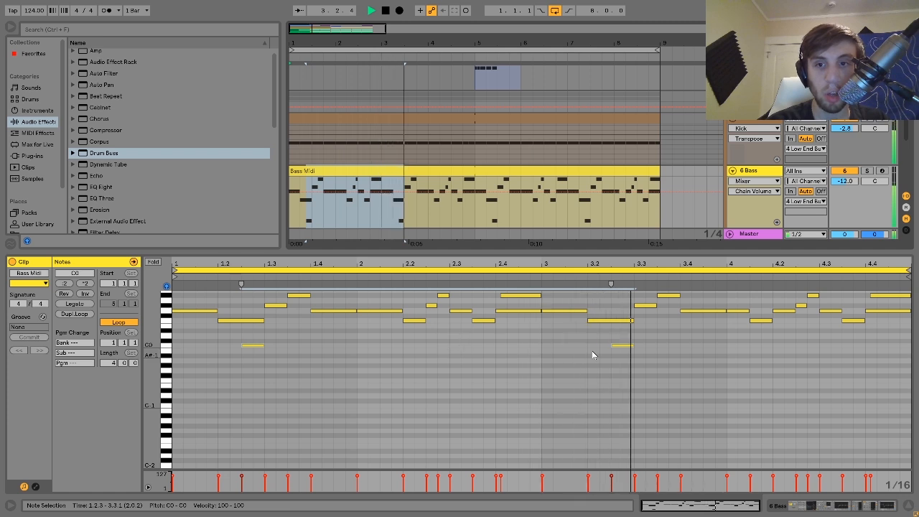
{"action": "key", "text": "space"}
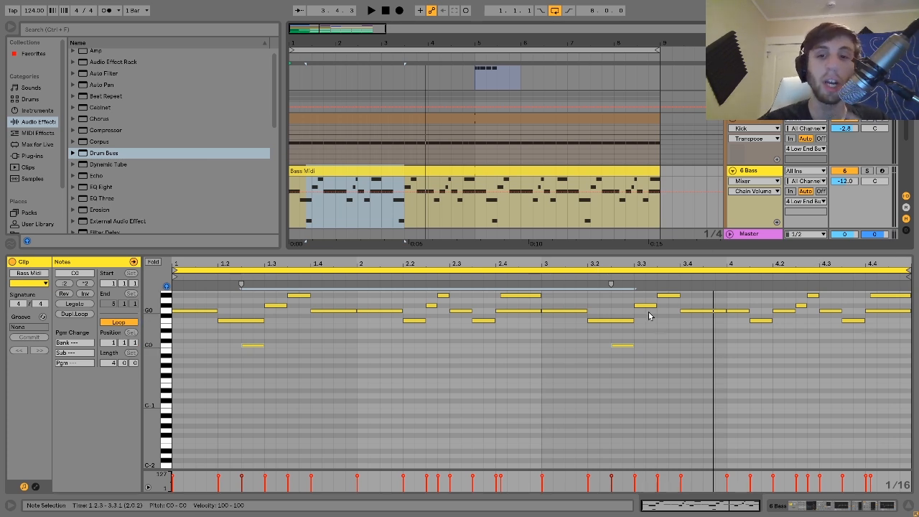
{"action": "key", "text": "space"}
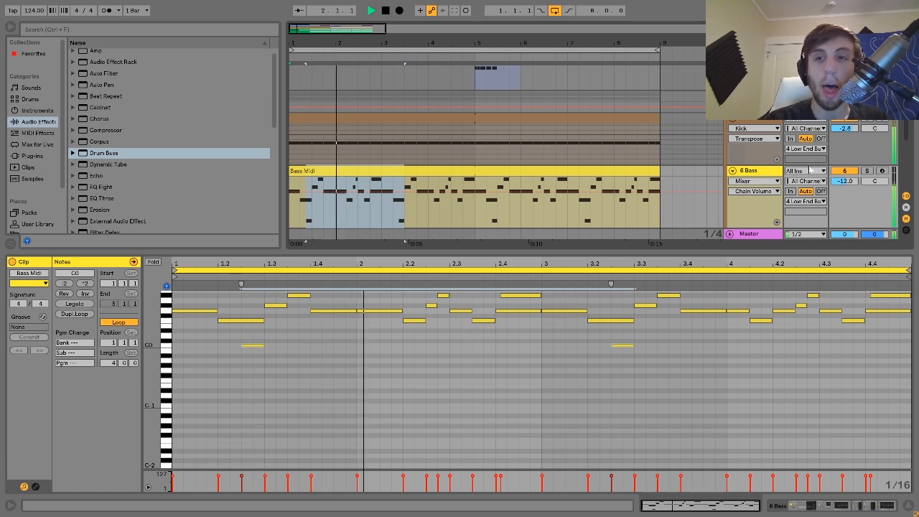
{"action": "key", "text": "space"}
Step: Bring up the Bass track's device chain and play the full mix from the start while looking over the tracks
{"action": "double_click", "coordinate": [763, 172]}
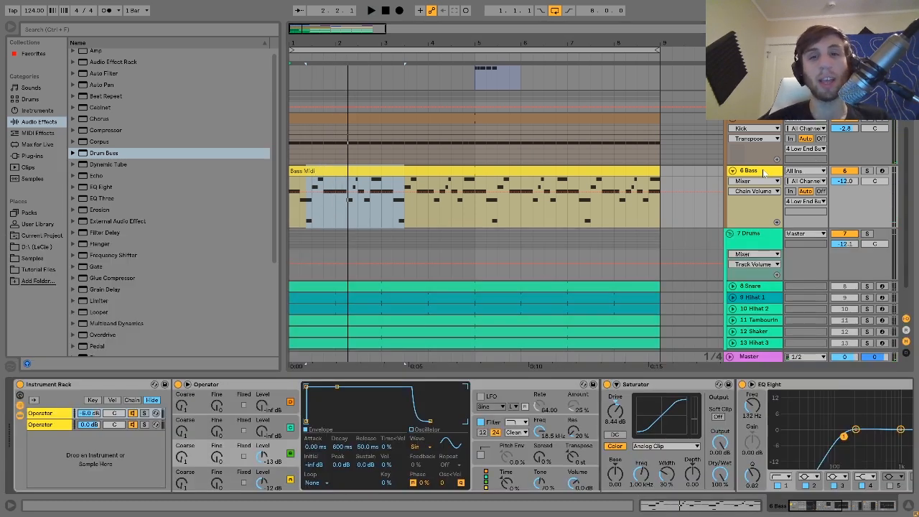
{"action": "double_click", "coordinate": [550, 170]}
{"action": "double_click", "coordinate": [757, 172]}
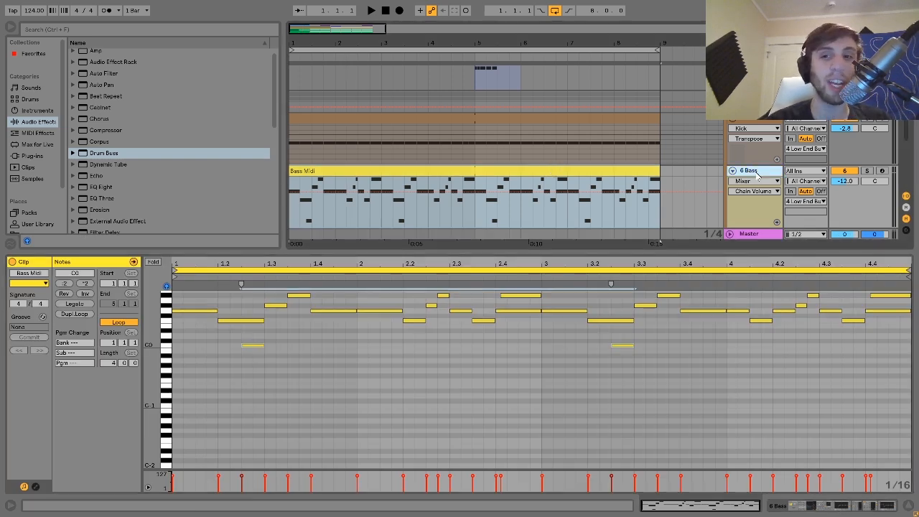
{"action": "key", "text": "space"}
{"action": "scroll", "coordinate": [473, 215], "scroll_direction": "up", "scroll_amount": 6}
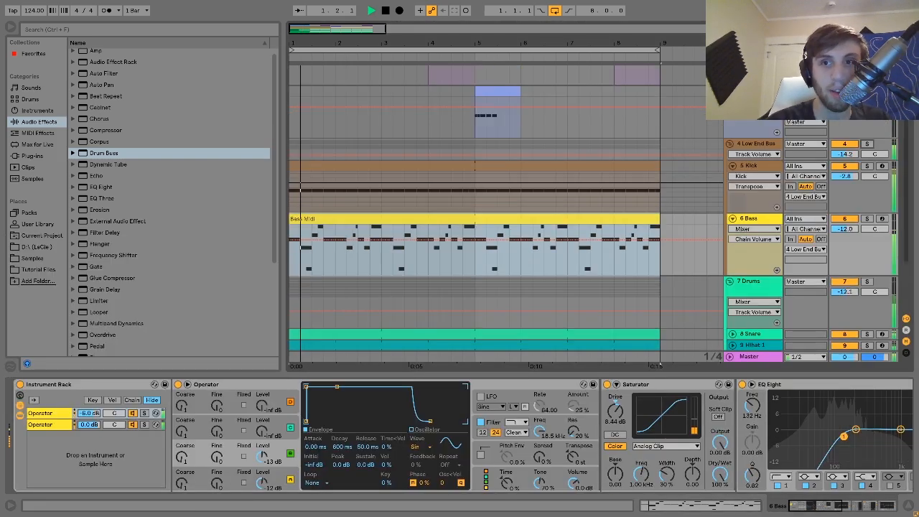
{"action": "scroll", "coordinate": [474, 215], "scroll_direction": "down", "scroll_amount": 5}
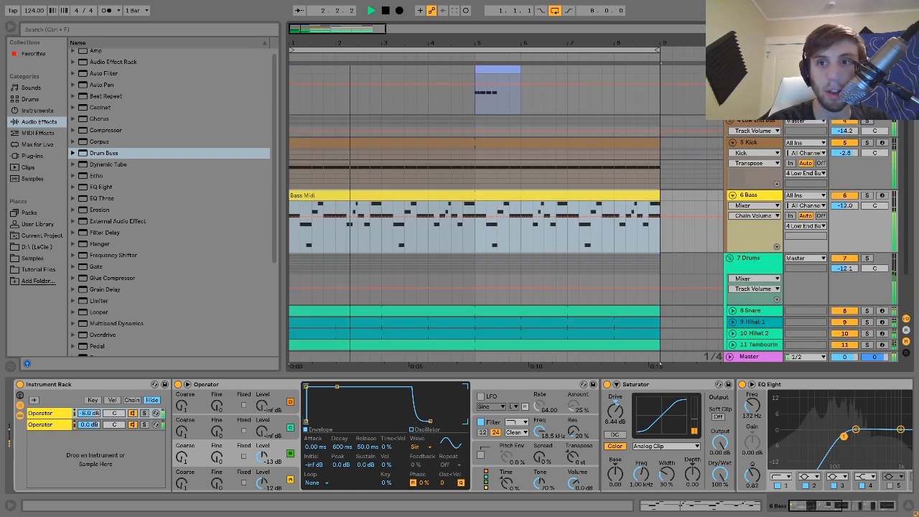
{"action": "scroll", "coordinate": [474, 215], "scroll_direction": "up", "scroll_amount": 5}
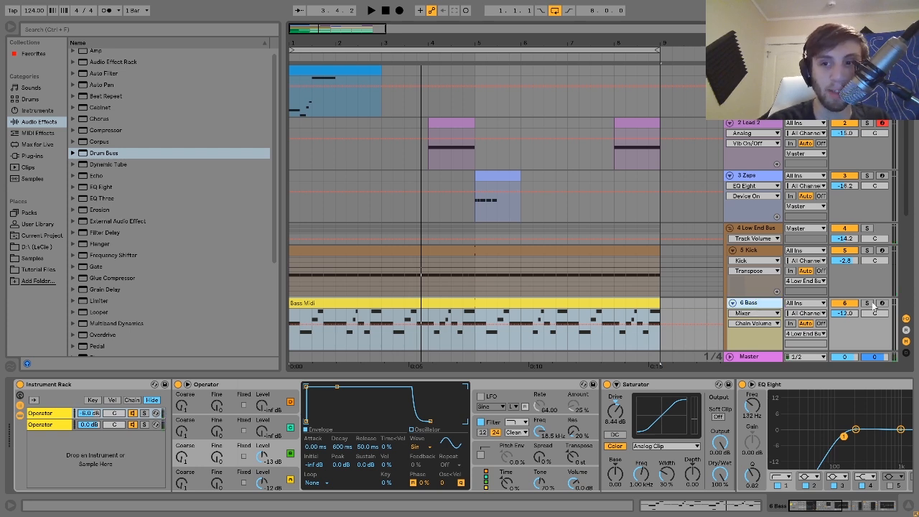
Step: Solo the Bass track again and audition the Bass Midi clip with its notes in view
{"action": "left_click", "coordinate": [866, 305]}
{"action": "key", "text": "space"}
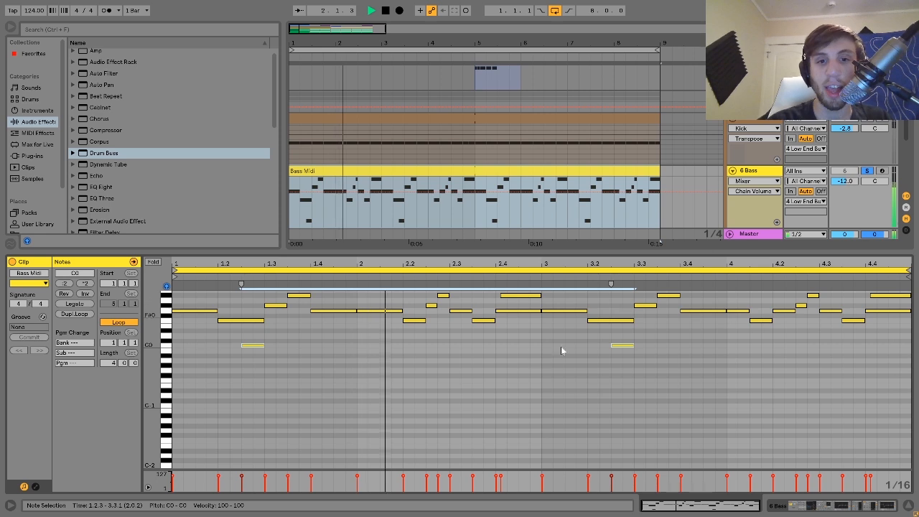
{"action": "key", "text": "space"}
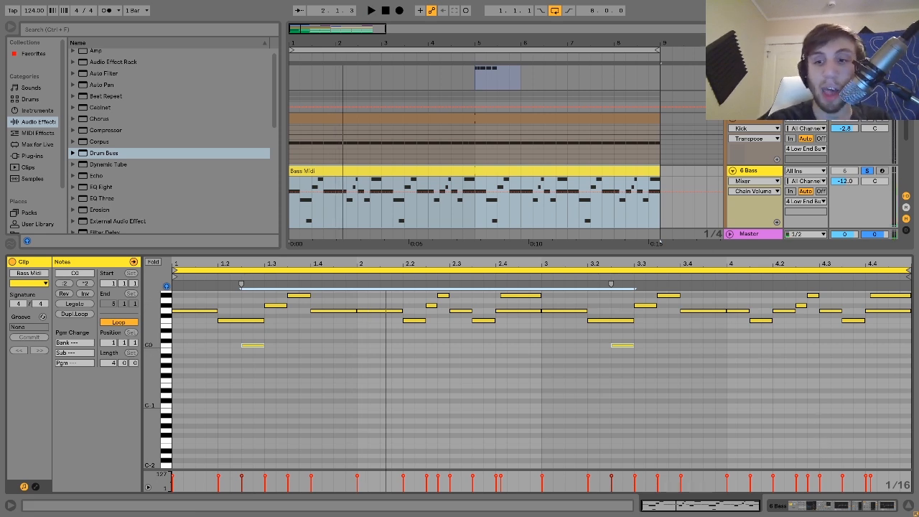
Step: Solo the first Operator chain in the Bass track's Instrument Rack and play it
{"action": "left_click", "coordinate": [816, 506]}
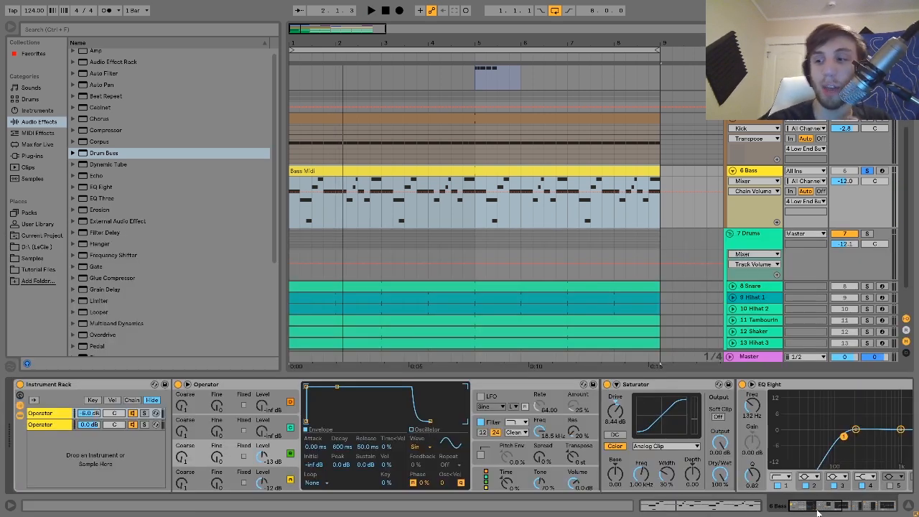
{"action": "left_click", "coordinate": [145, 412]}
{"action": "key", "text": "space"}
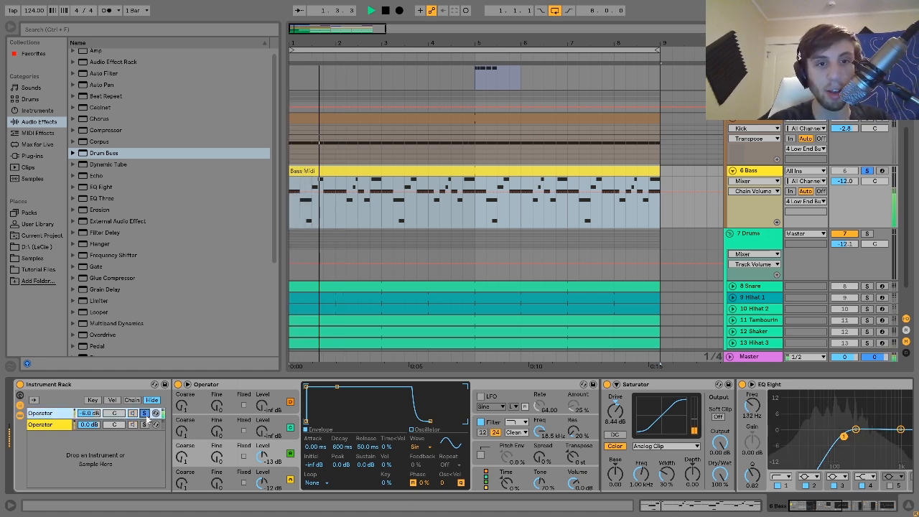
Step: Solo the second Operator chain for comparison, return the solo to the first chain and inspect its oscillator A and B settings
{"action": "left_click", "coordinate": [144, 424]}
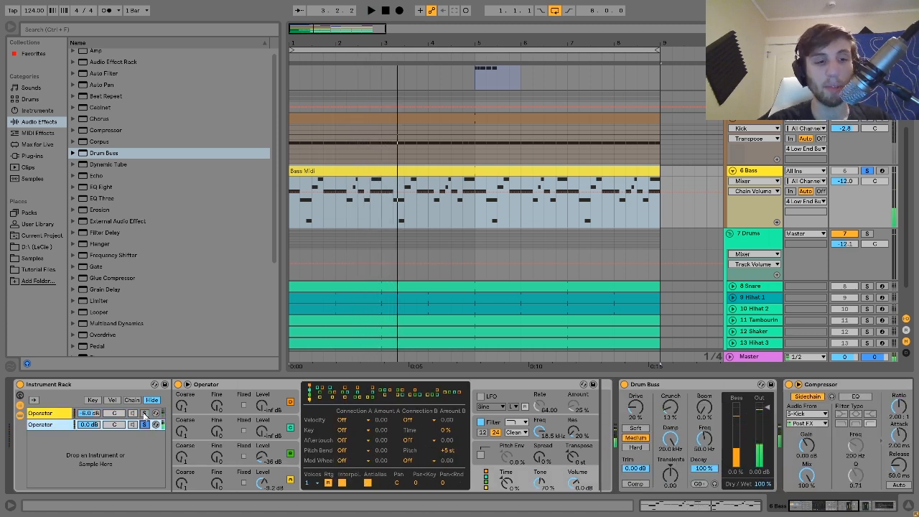
{"action": "left_click", "coordinate": [145, 414]}
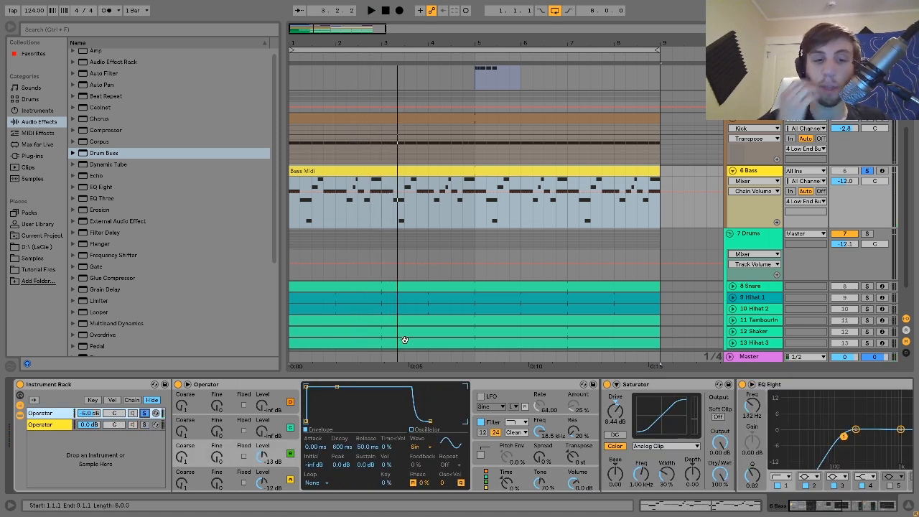
{"action": "left_click", "coordinate": [285, 471]}
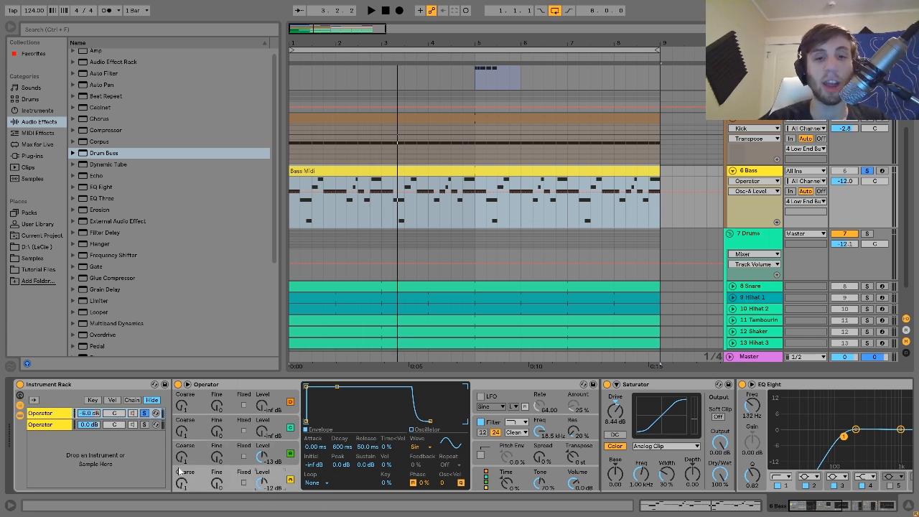
{"action": "left_click", "coordinate": [285, 451]}
Step: Audition the first Operator chain while adjusting its oscillator B level, and set that level to -14 dB
{"action": "key", "text": "space"}
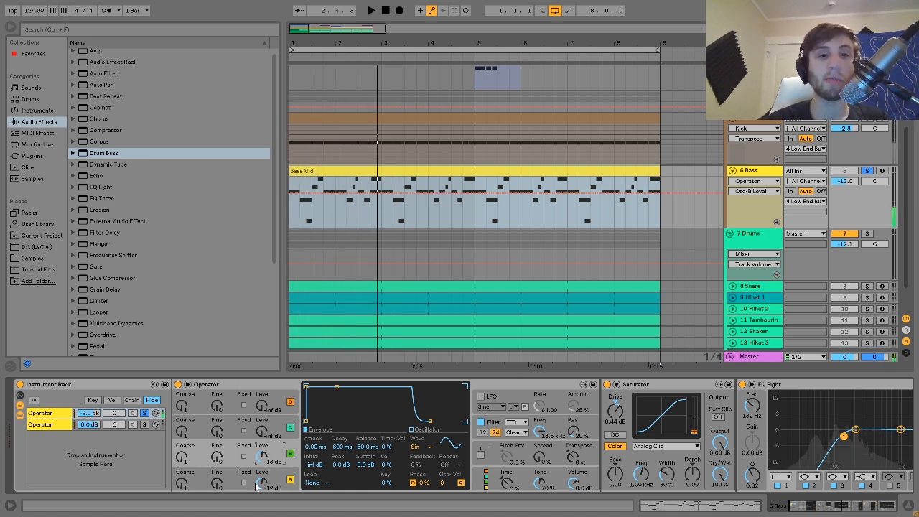
{"action": "key", "text": "space"}
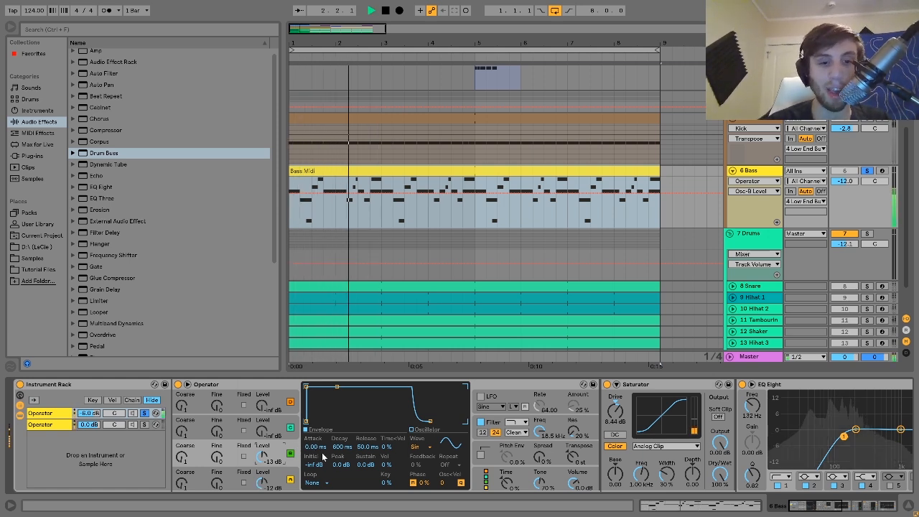
{"action": "key", "text": "space"}
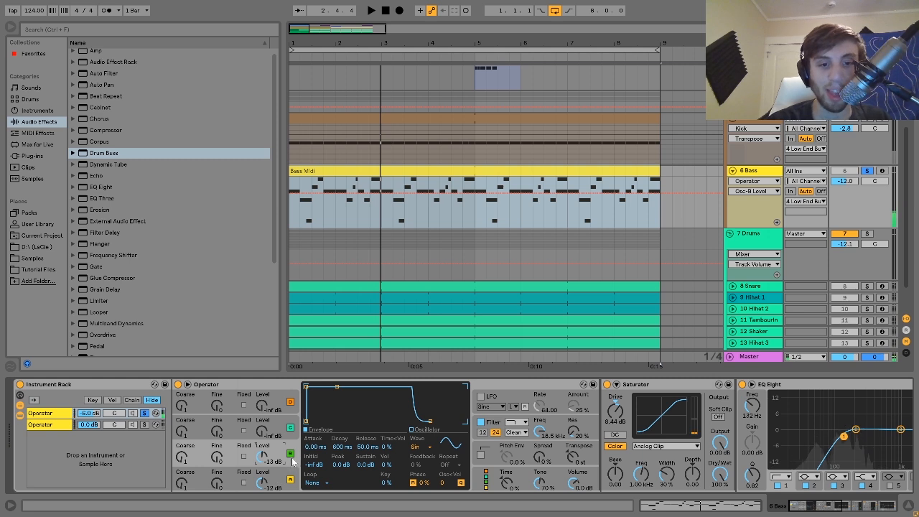
{"action": "key", "text": "space"}
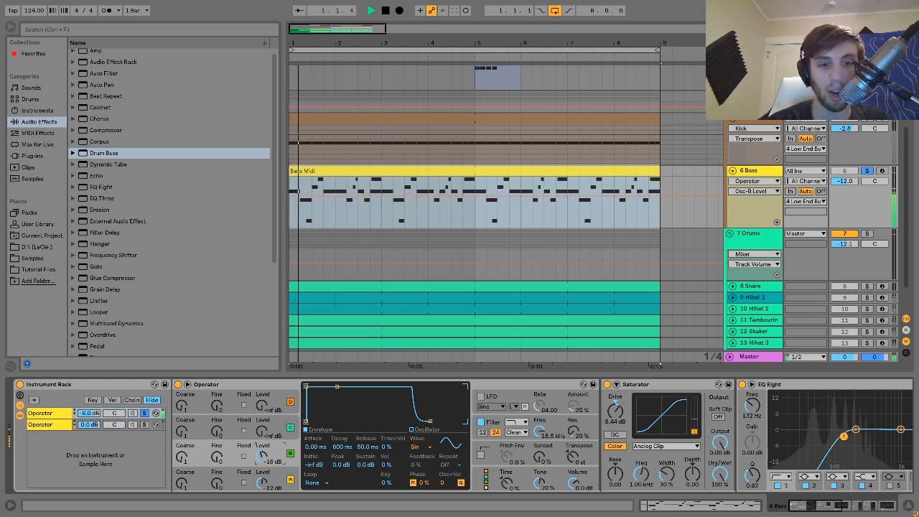
{"action": "left_click_drag", "start_coordinate": [261, 456], "coordinate": [261, 431]}
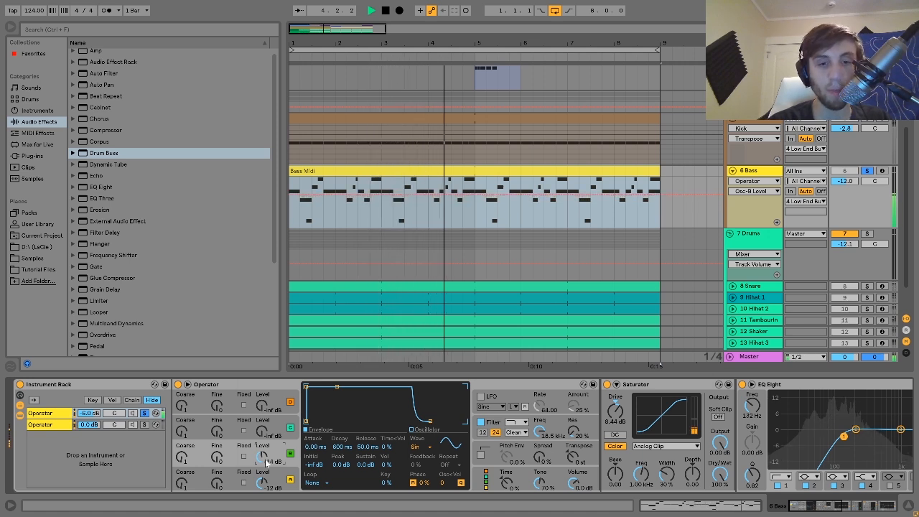
{"action": "key", "text": "space"}
Step: Examine the Saturator and EQ Eight that follow the first Operator in its chain
{"action": "scroll", "coordinate": [265, 461], "scroll_direction": "right", "scroll_amount": 4}
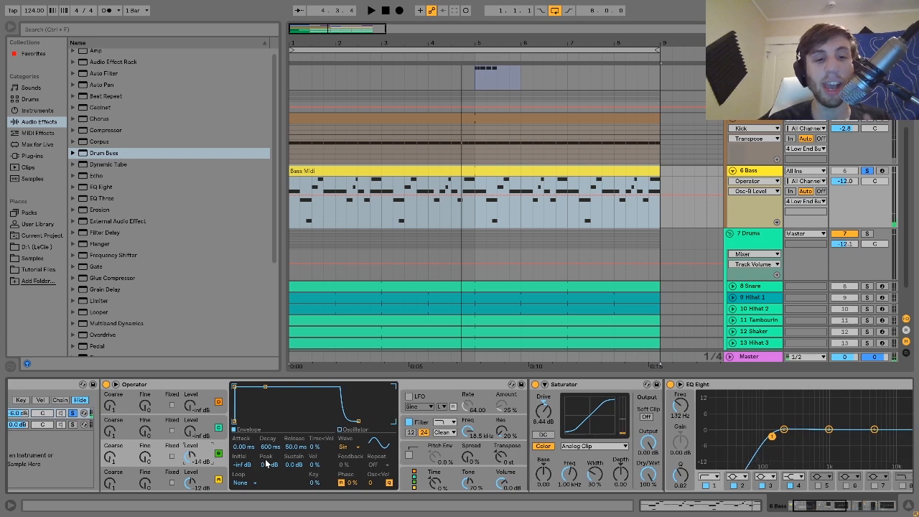
{"action": "scroll", "coordinate": [264, 458], "scroll_direction": "right", "scroll_amount": 4}
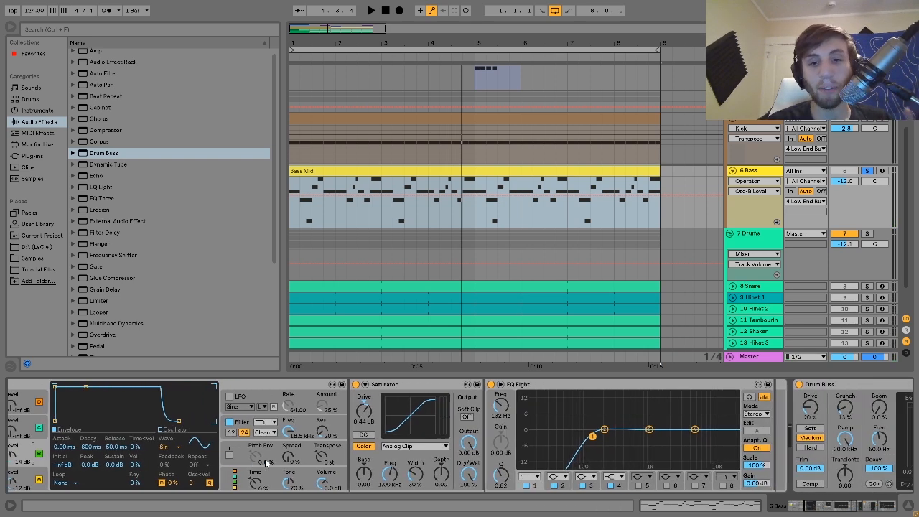
{"action": "left_click", "coordinate": [398, 385]}
{"action": "scroll", "coordinate": [448, 417], "scroll_direction": "right", "scroll_amount": 3}
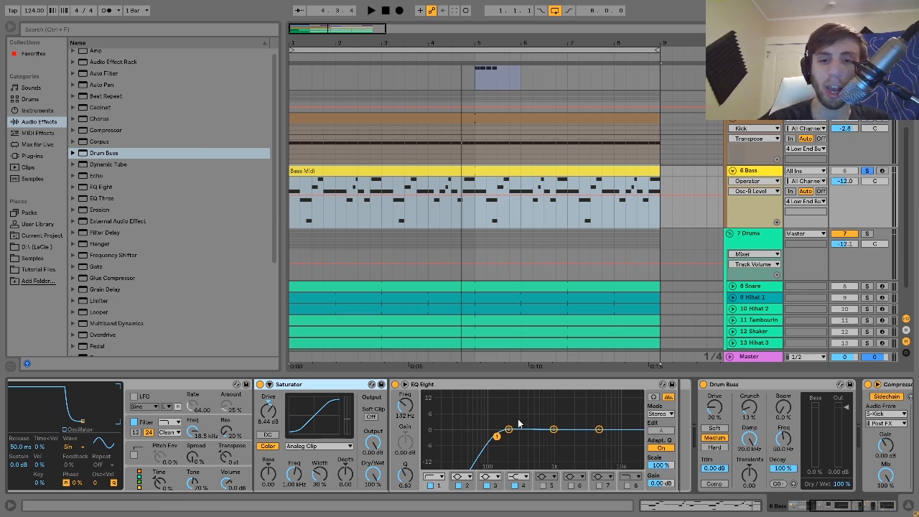
{"action": "scroll", "coordinate": [432, 476], "scroll_direction": "left", "scroll_amount": 10}
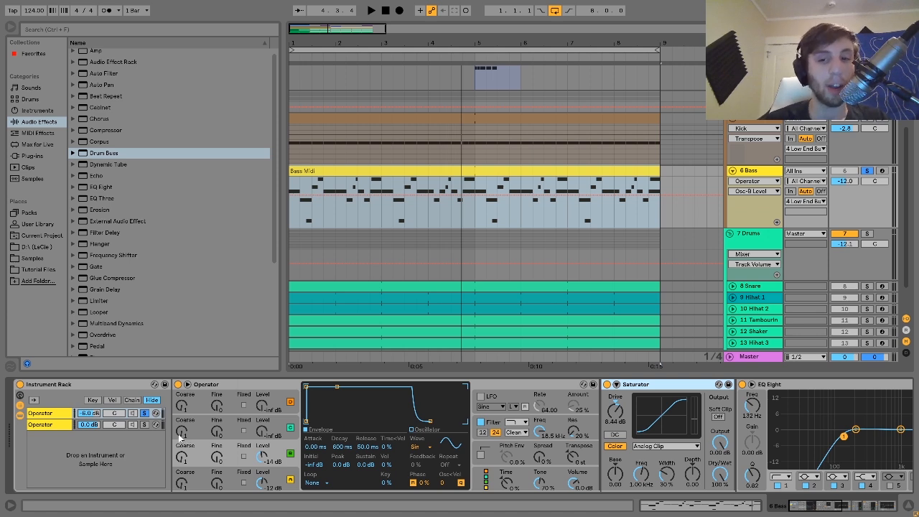
Step: Solo the second Operator chain, play it briefly and inspect its oscillators A and B
{"action": "left_click", "coordinate": [145, 424]}
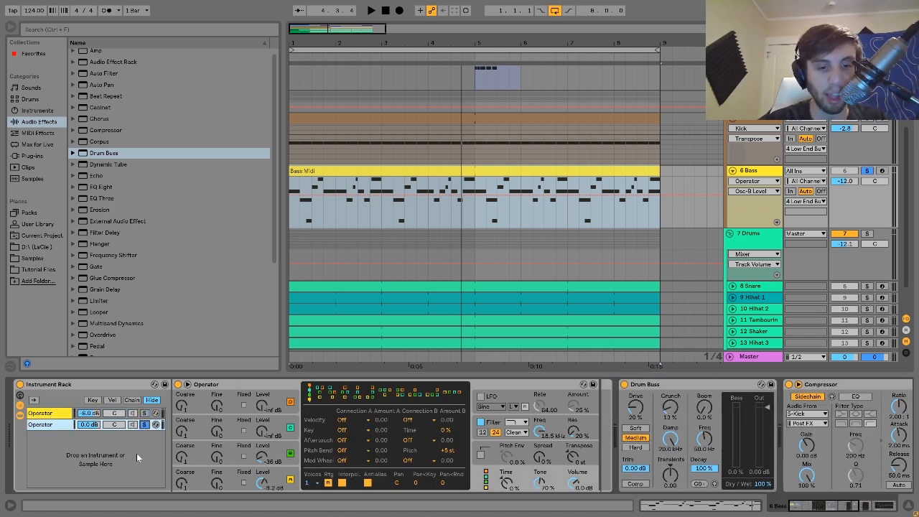
{"action": "key", "text": "space"}
{"action": "key", "text": "space"}
{"action": "left_click", "coordinate": [285, 476]}
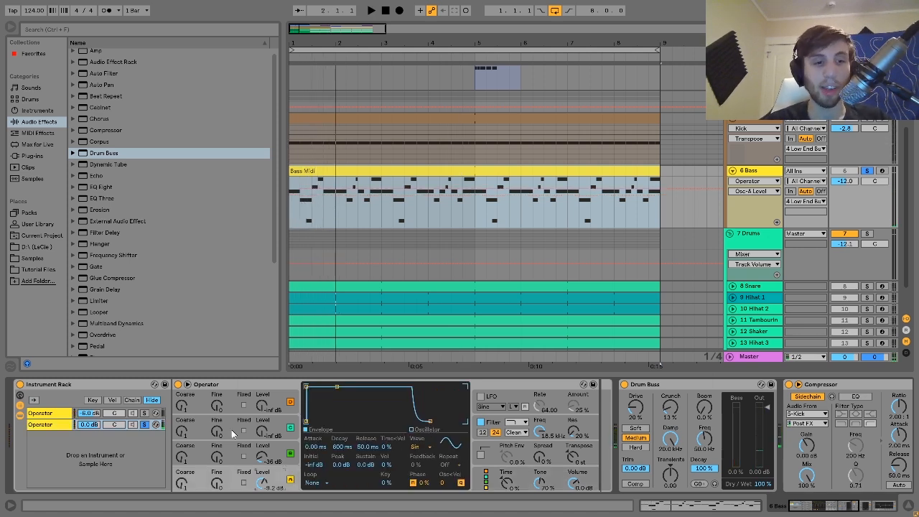
{"action": "left_click", "coordinate": [282, 450]}
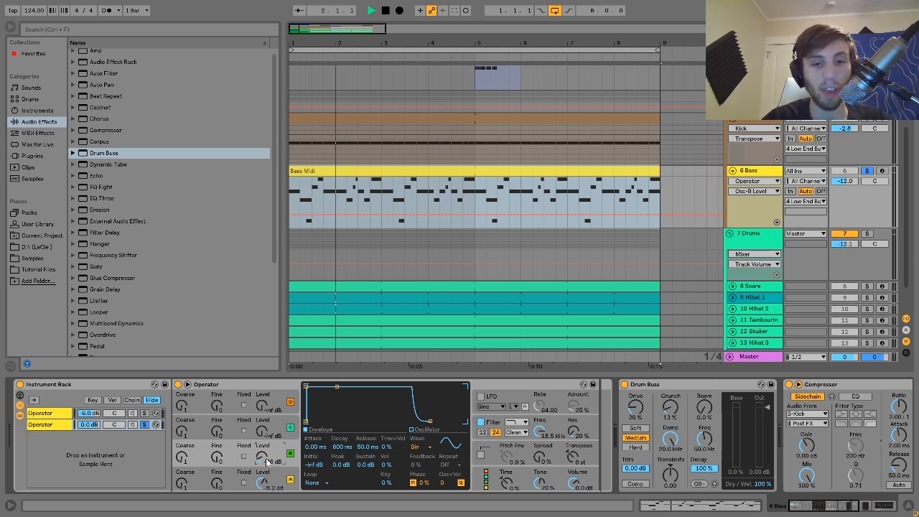
Step: Audition the second Operator with oscillator B's level raised, and compare it with the level put back to -36 dB
{"action": "key", "text": "space"}
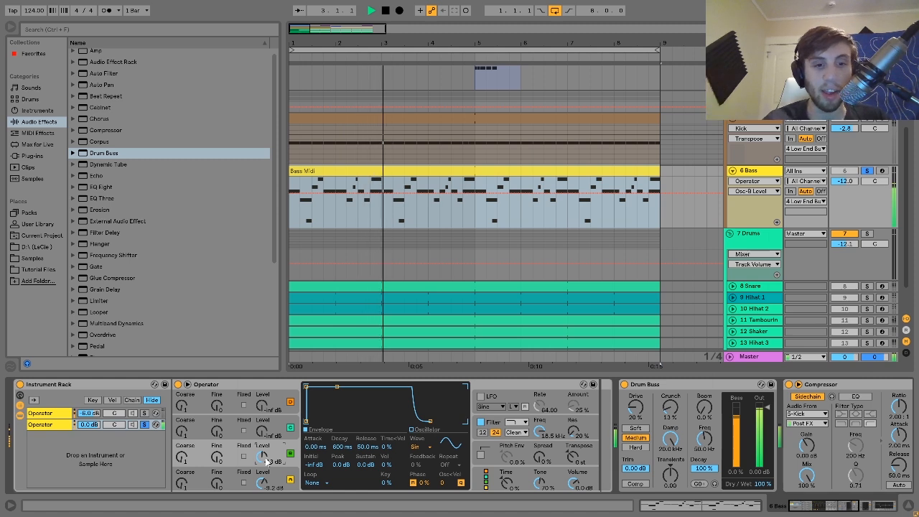
{"action": "key", "text": "space"}
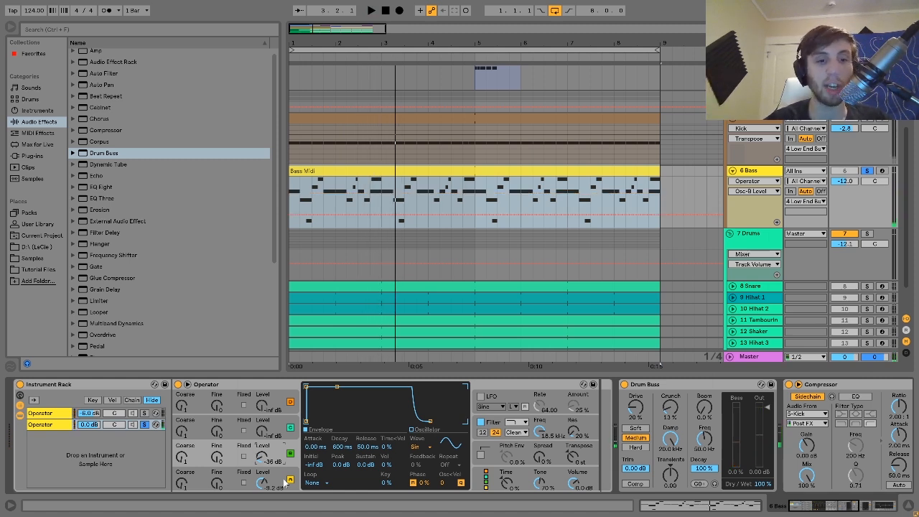
{"action": "key", "text": "space"}
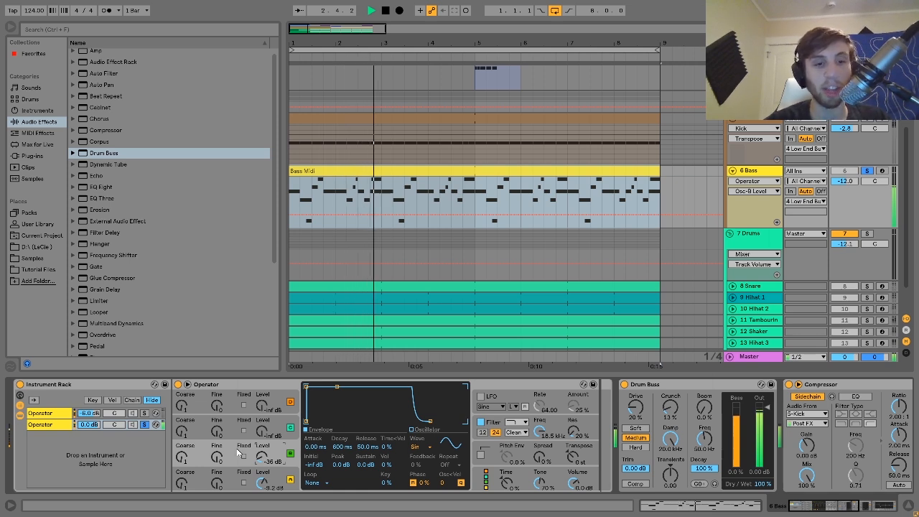
{"action": "key", "text": "space"}
Step: Replay the bass and examine the voice settings of the second Operator and the pitch envelope and glide settings of both Operators
{"action": "left_click", "coordinate": [144, 424]}
{"action": "key", "text": "space"}
{"action": "key", "text": "space"}
{"action": "left_click", "coordinate": [487, 481]}
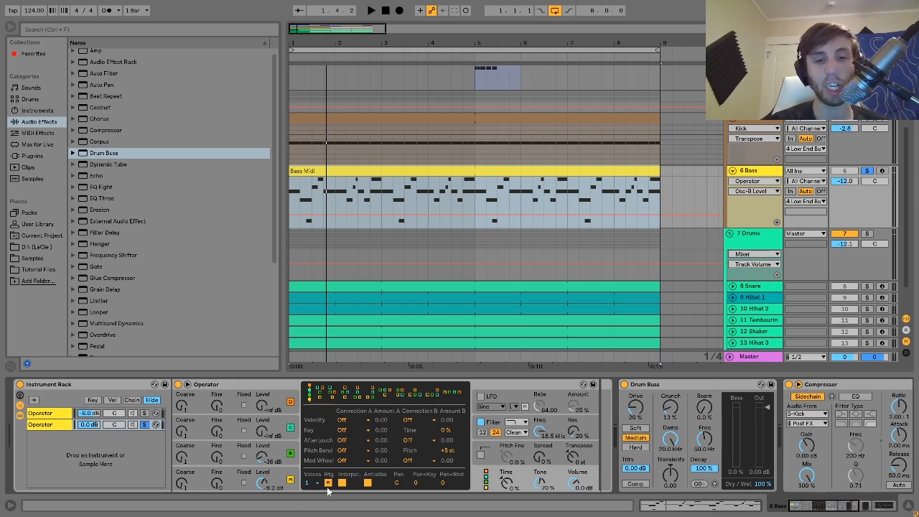
{"action": "left_click", "coordinate": [491, 453]}
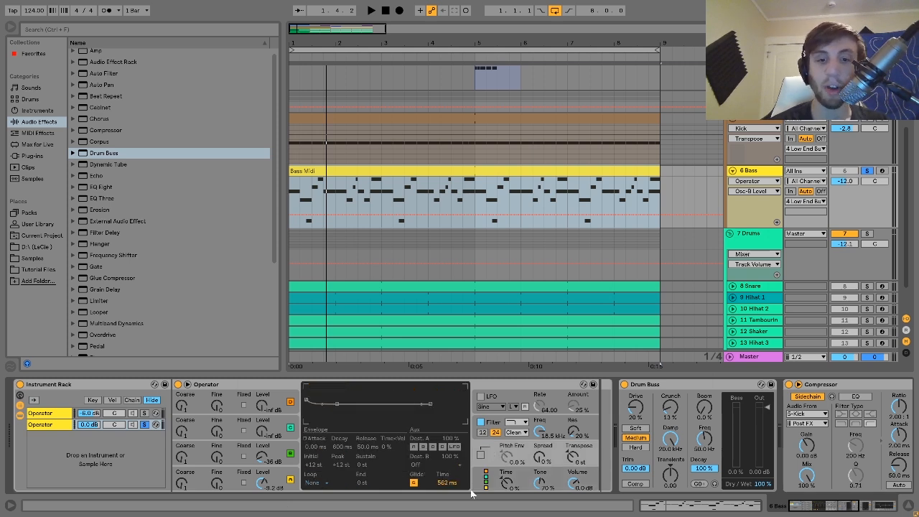
{"action": "left_click", "coordinate": [43, 414]}
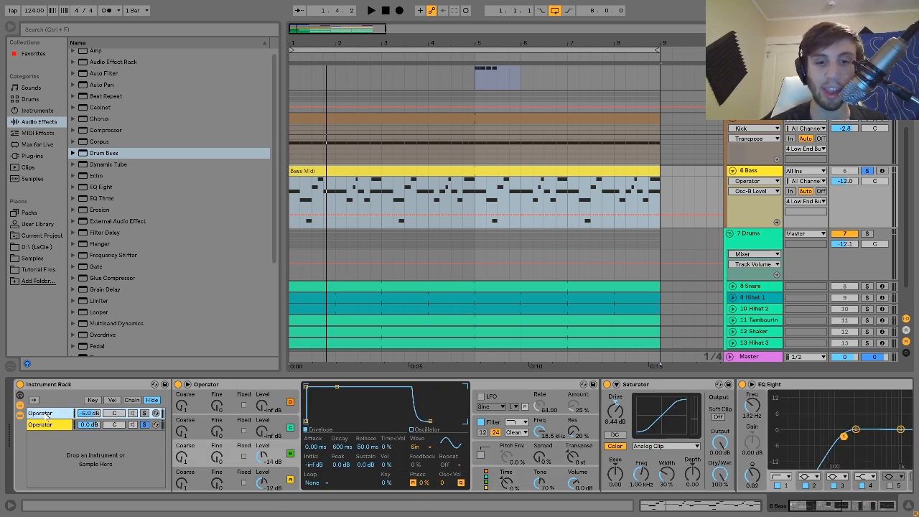
{"action": "left_click", "coordinate": [499, 449]}
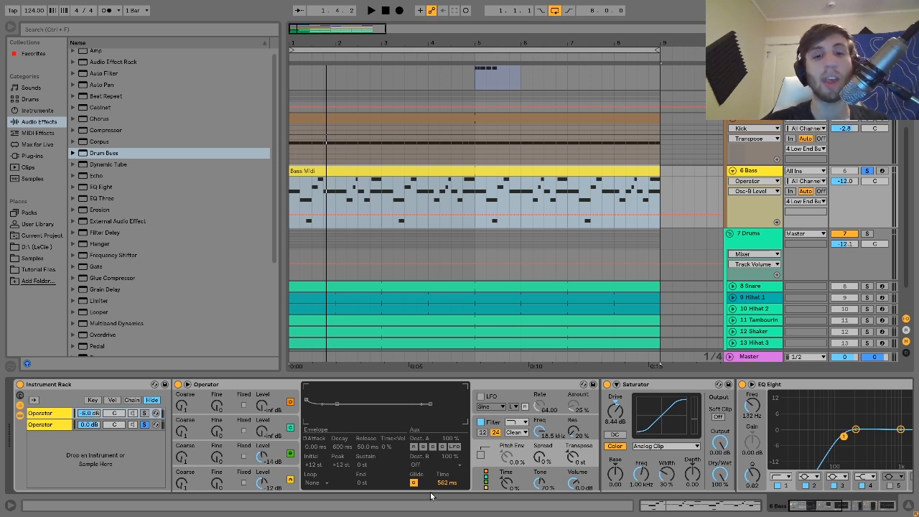
Step: Take the rack's chains out of solo and audition the bass with the first Operator's glide time at 724 ms and restored to 562 ms
{"action": "left_click_drag", "start_coordinate": [444, 483], "coordinate": [443, 475]}
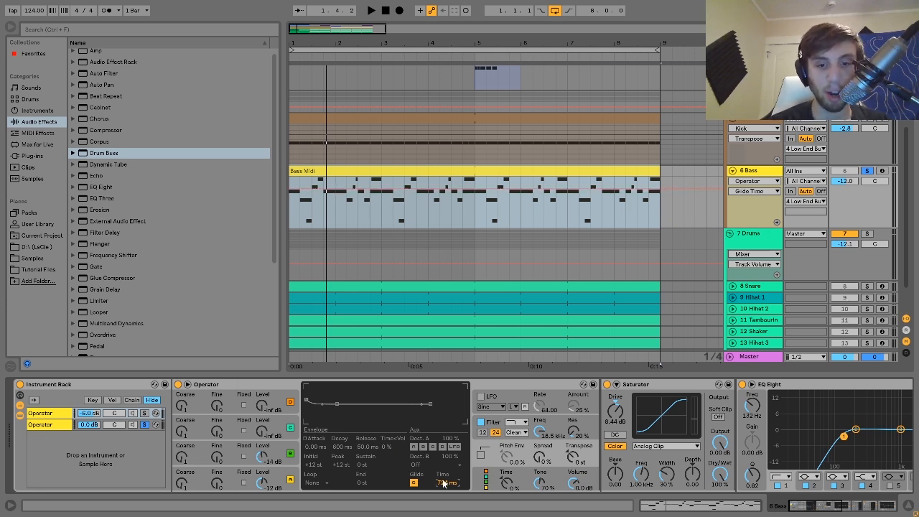
{"action": "left_click", "coordinate": [144, 414]}
{"action": "key", "text": "space"}
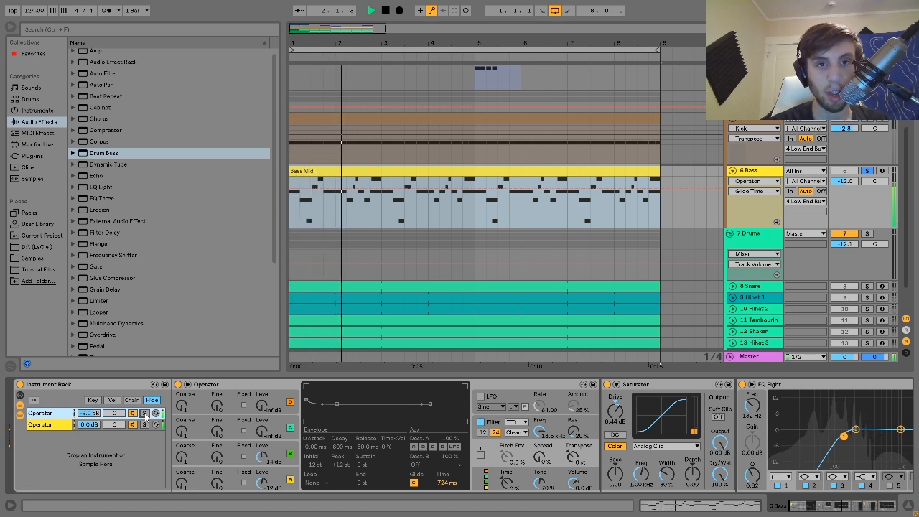
{"action": "key", "text": "space"}
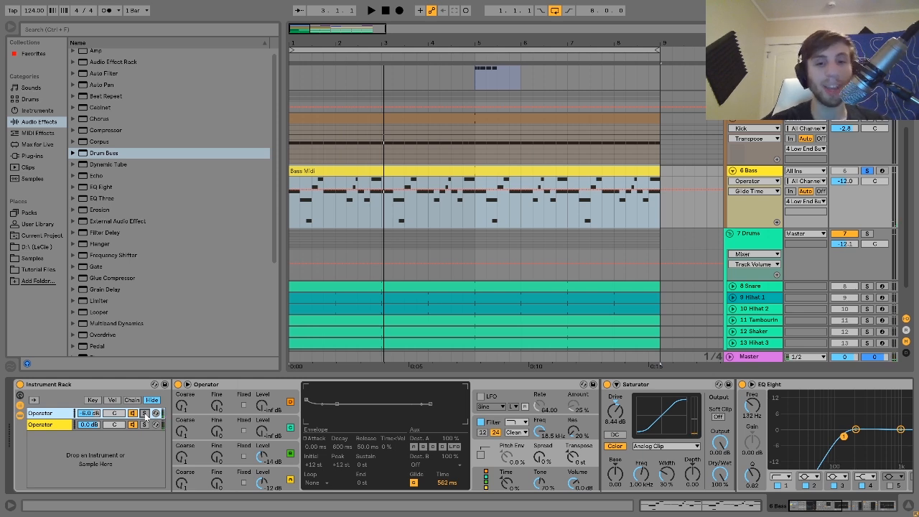
{"action": "key", "text": "space"}
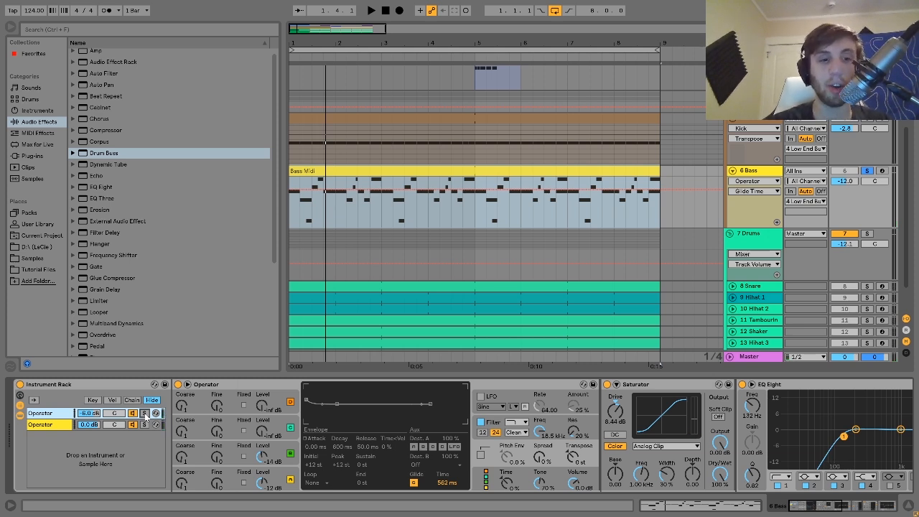
Step: Hide the Instrument Rack's chain devices and compare the bass with Drum Buss bypassed and re-enabled
{"action": "left_click", "coordinate": [20, 420]}
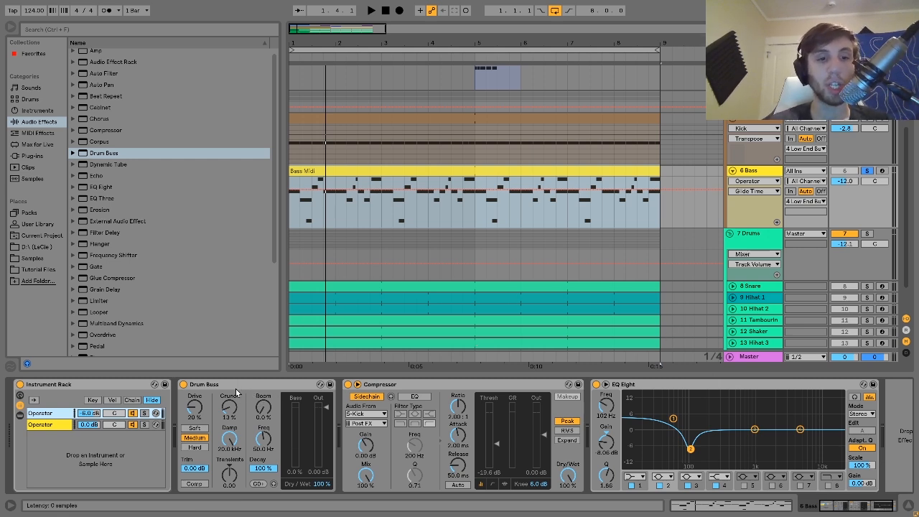
{"action": "left_click", "coordinate": [184, 385]}
{"action": "key", "text": "space"}
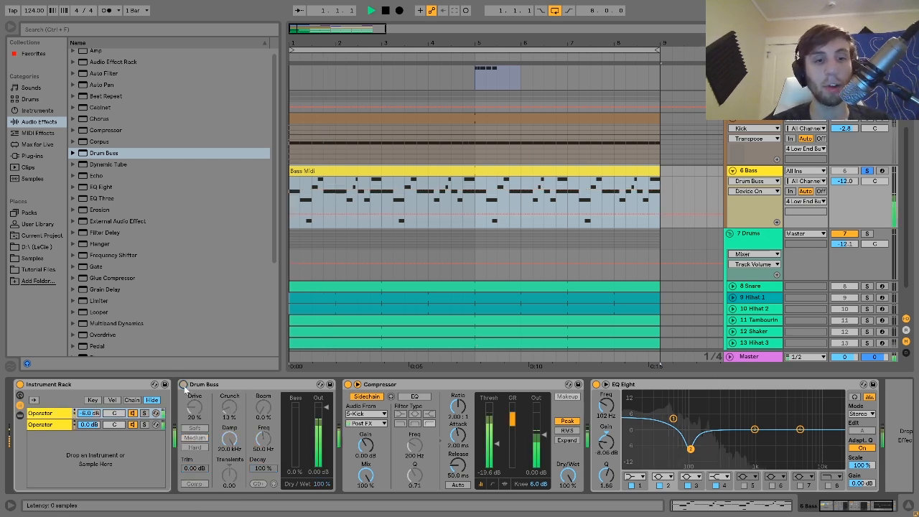
{"action": "left_click", "coordinate": [183, 385]}
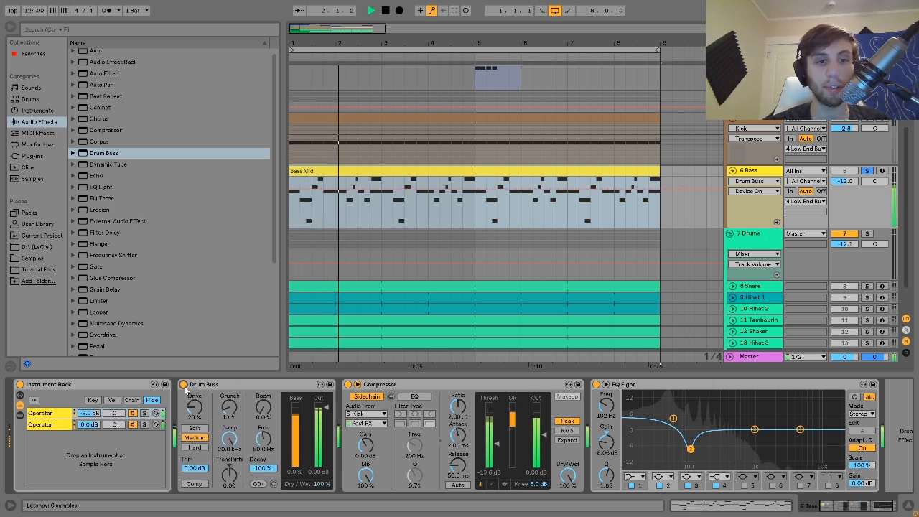
{"action": "key", "text": "space"}
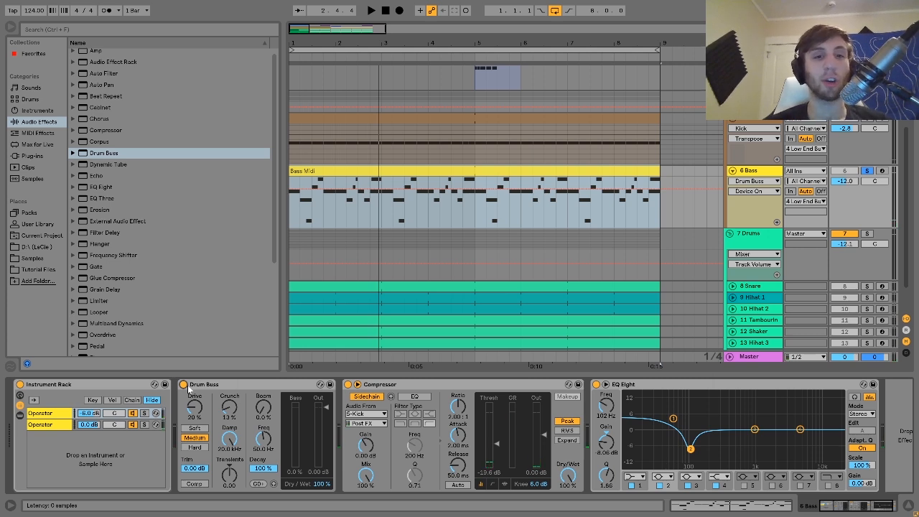
Step: Play the bass again and examine the sidechained Compressor and the first two bands of the EQ Eight after the rack
{"action": "key", "text": "space"}
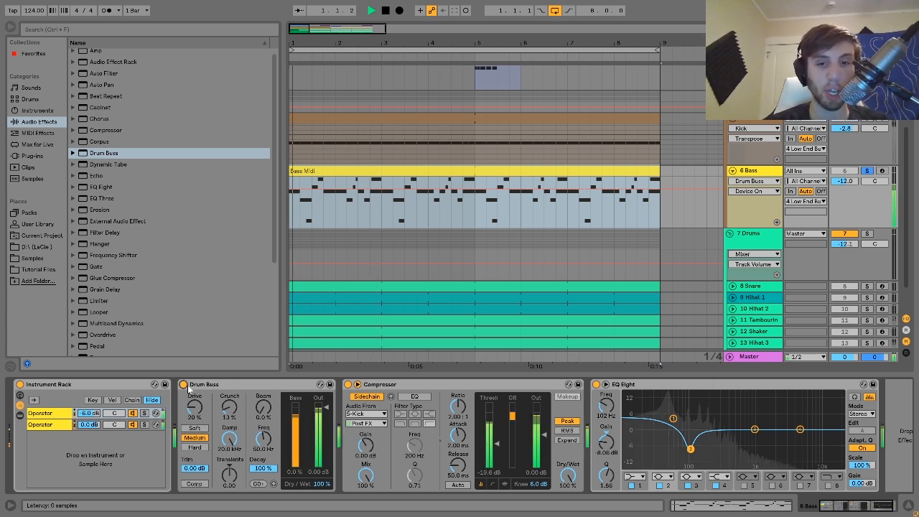
{"action": "scroll", "coordinate": [383, 416], "scroll_direction": "right", "scroll_amount": 2}
{"action": "key", "text": "space"}
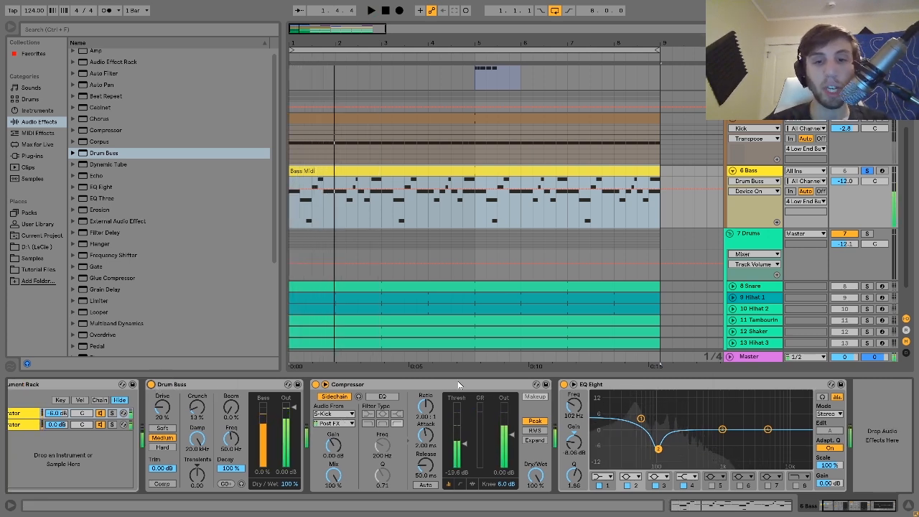
{"action": "left_click", "coordinate": [447, 384]}
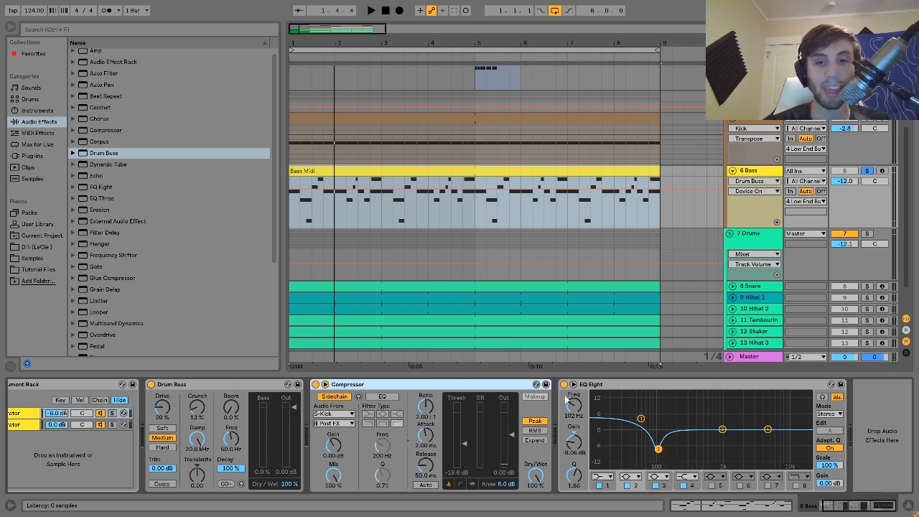
{"action": "left_click", "coordinate": [643, 389]}
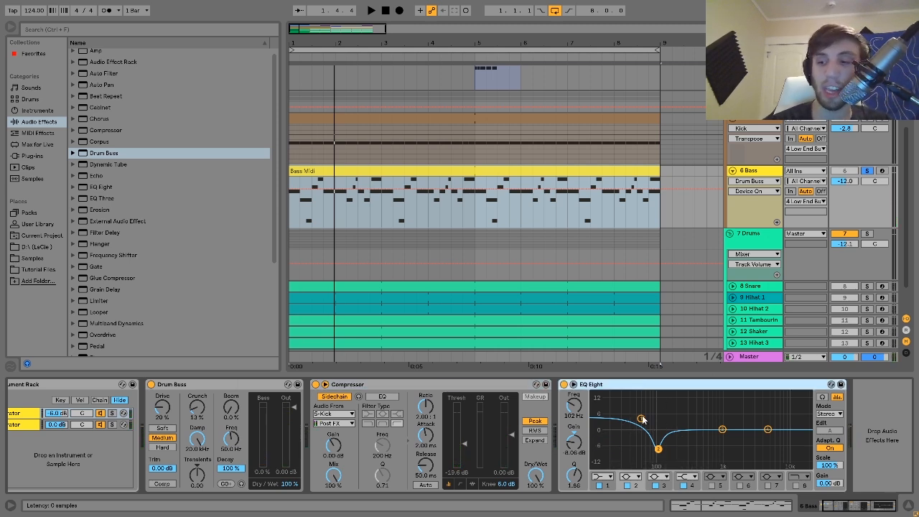
{"action": "left_click", "coordinate": [658, 449]}
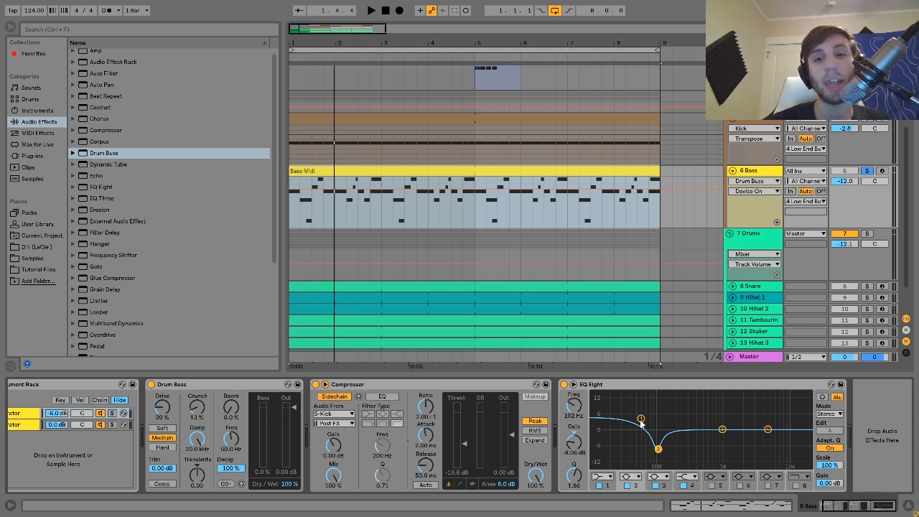
Step: Compare the bass with the EQ Eight after the Compressor bypassed and re-enabled during playback
{"action": "key", "text": "space"}
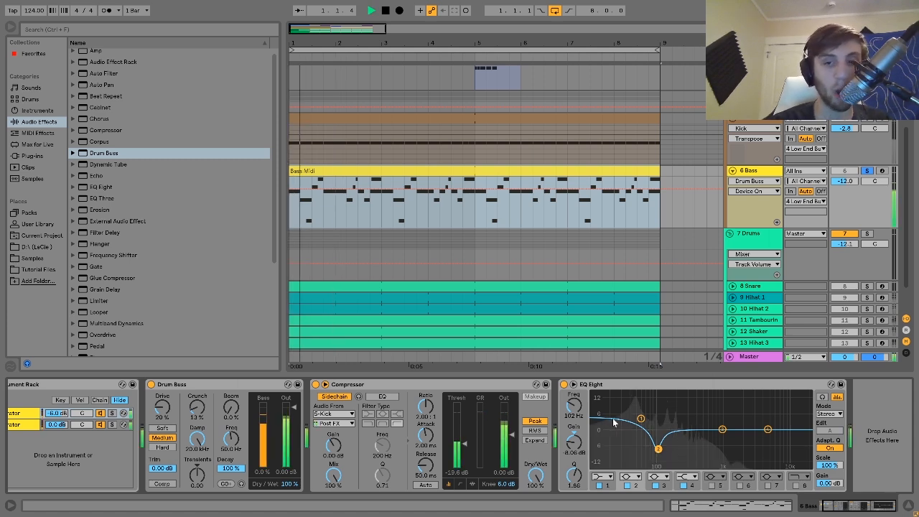
{"action": "left_click", "coordinate": [564, 386]}
{"action": "key", "text": "space"}
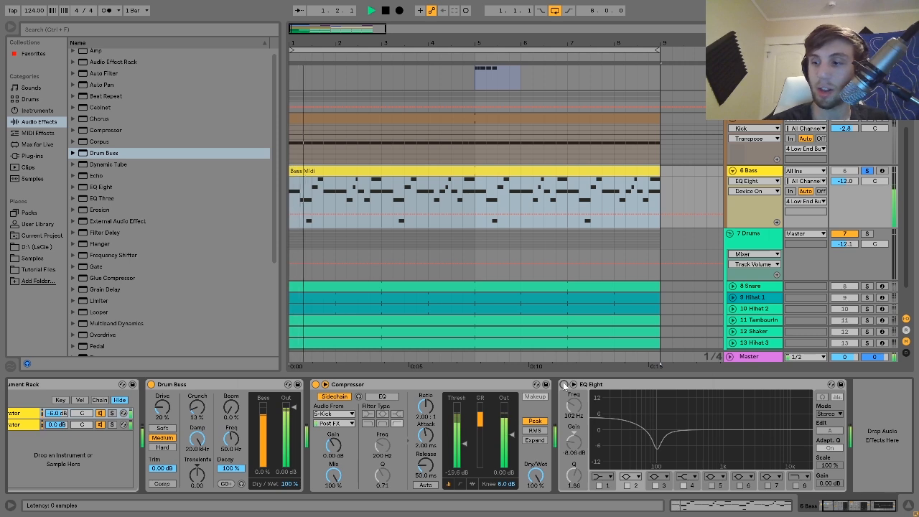
{"action": "left_click", "coordinate": [563, 385]}
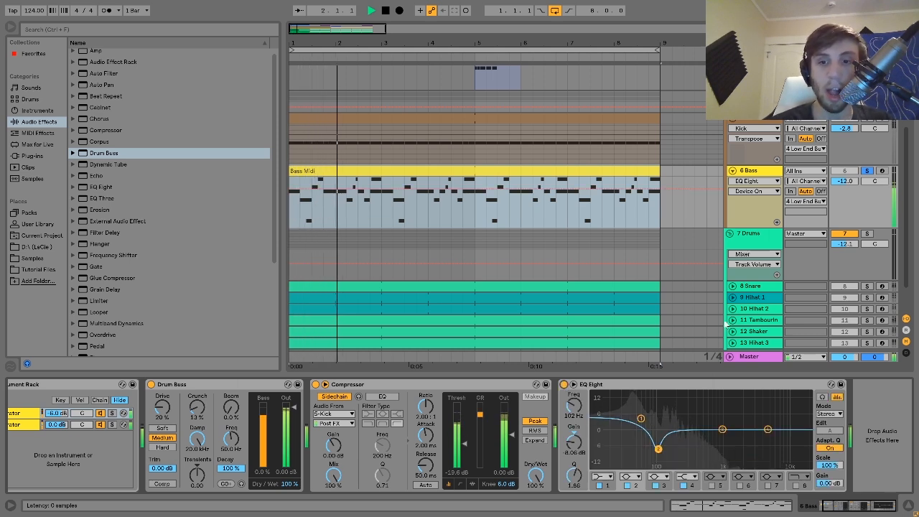
{"action": "key", "text": "space"}
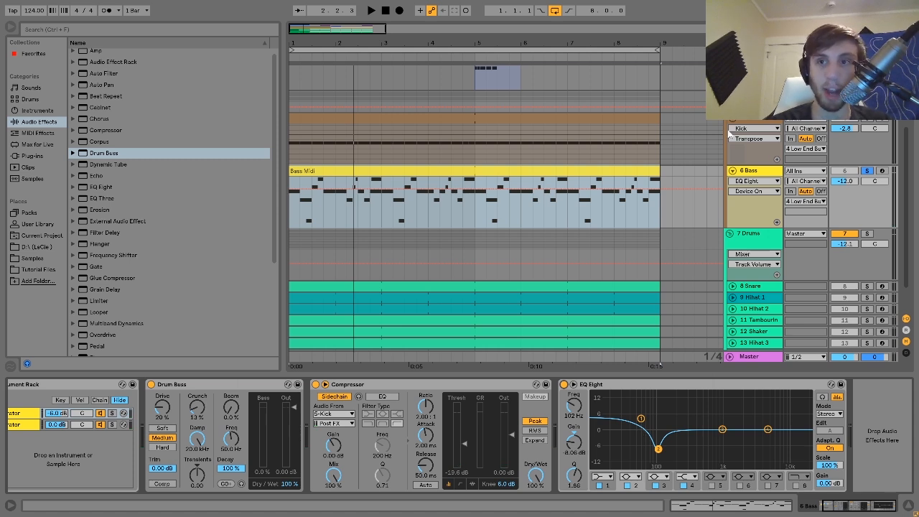
Step: Solo the Low End Bus group and show its effect chain of two EQ Eights and a Drum Buss
{"action": "left_click", "coordinate": [751, 96]}
{"action": "left_click", "coordinate": [501, 167]}
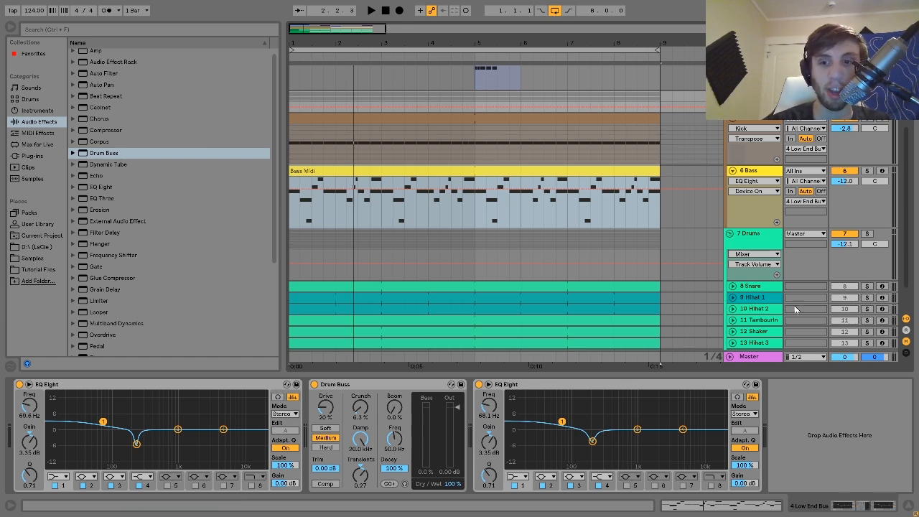
{"action": "scroll", "coordinate": [714, 348], "scroll_direction": "down", "scroll_amount": 1}
{"action": "scroll", "coordinate": [444, 184], "scroll_direction": "up", "scroll_amount": 5}
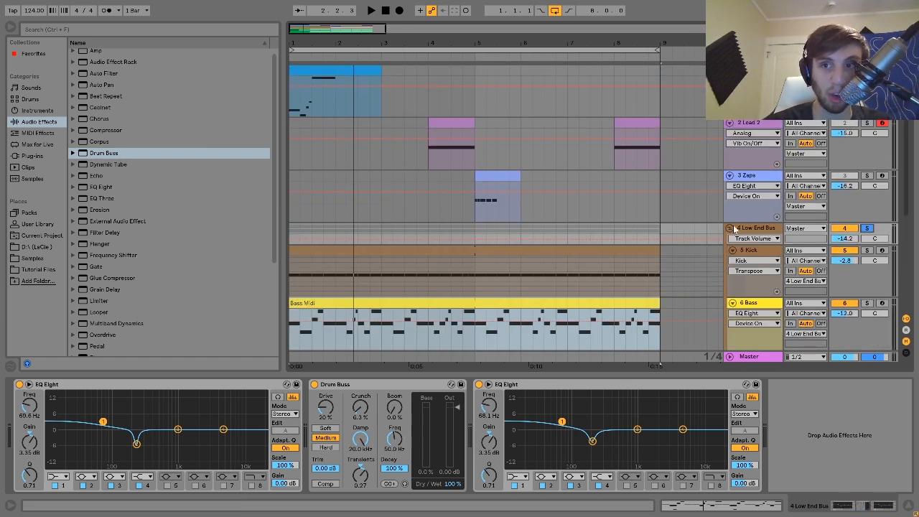
{"action": "scroll", "coordinate": [741, 155], "scroll_direction": "down", "scroll_amount": 6}
{"action": "scroll", "coordinate": [741, 154], "scroll_direction": "up", "scroll_amount": 1}
{"action": "scroll", "coordinate": [741, 154], "scroll_direction": "up", "scroll_amount": 1}
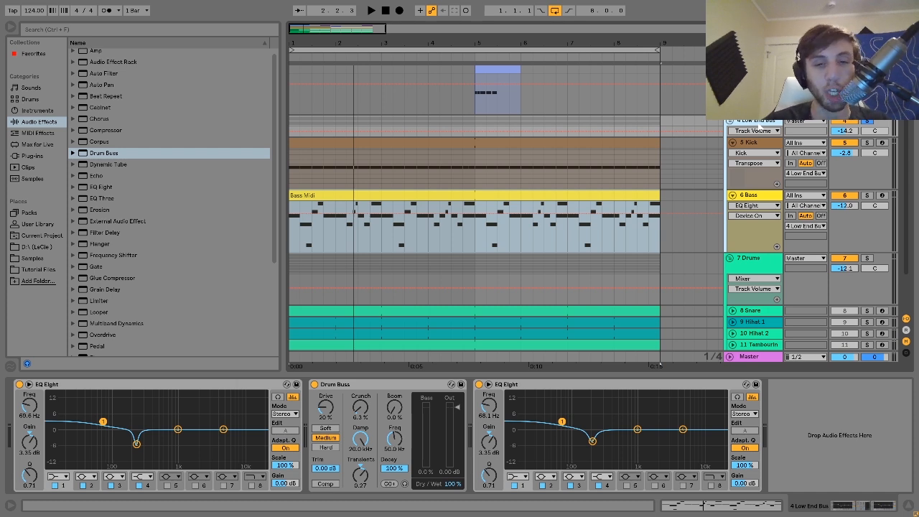
Step: Play the Low End Bus with both EQ Eights and the Drum Buss bypassed, and with all three re-enabled
{"action": "left_click", "coordinate": [479, 384]}
{"action": "left_click", "coordinate": [313, 384]}
{"action": "left_click", "coordinate": [19, 384]}
{"action": "key", "text": "space"}
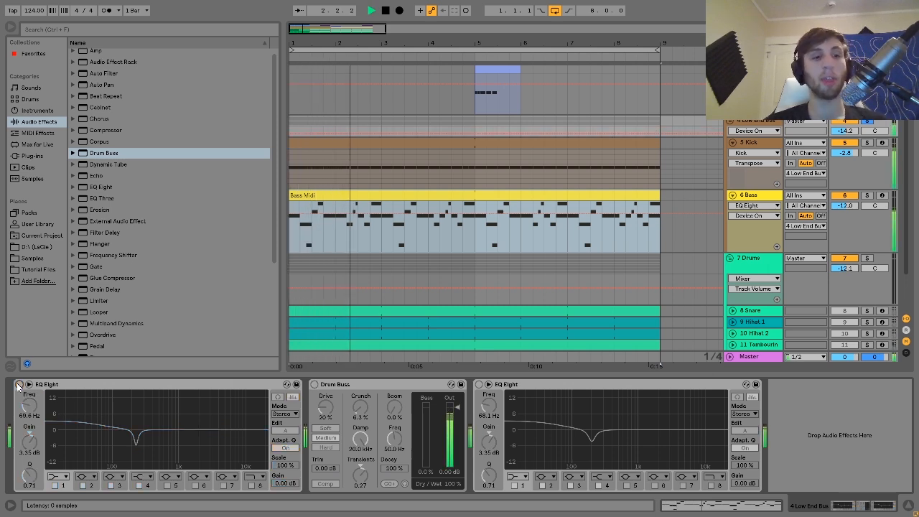
{"action": "left_click", "coordinate": [20, 384]}
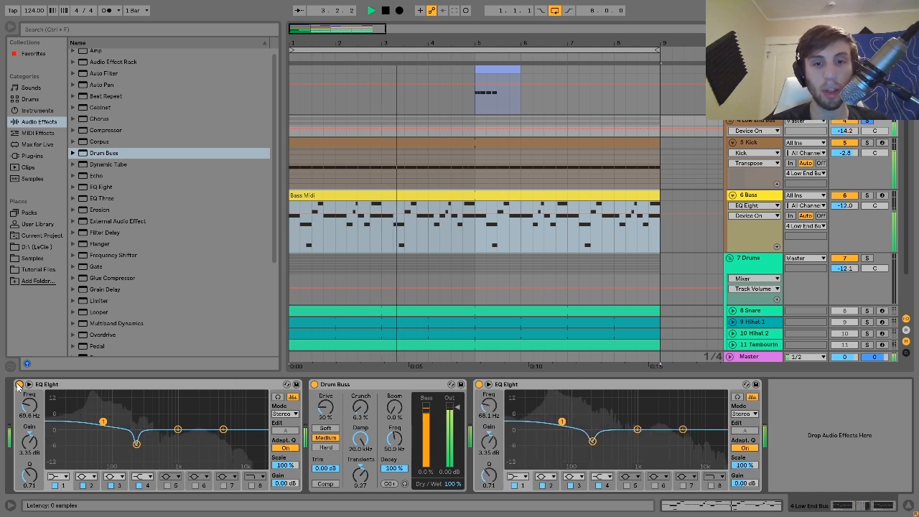
{"action": "key", "text": "space"}
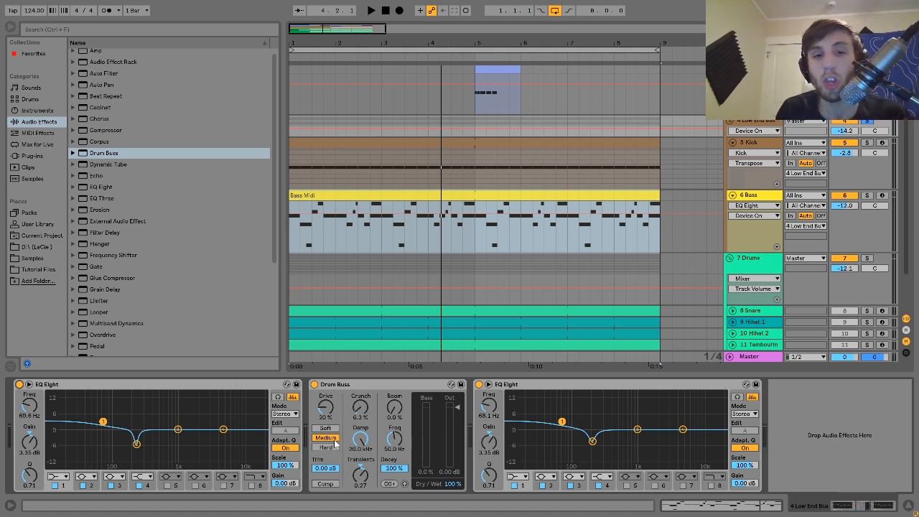
Step: Repeat the bypass comparison of the Low End Bus effects, restarting playback with all three devices off and with all three on
{"action": "key", "text": "ctrl+0"}
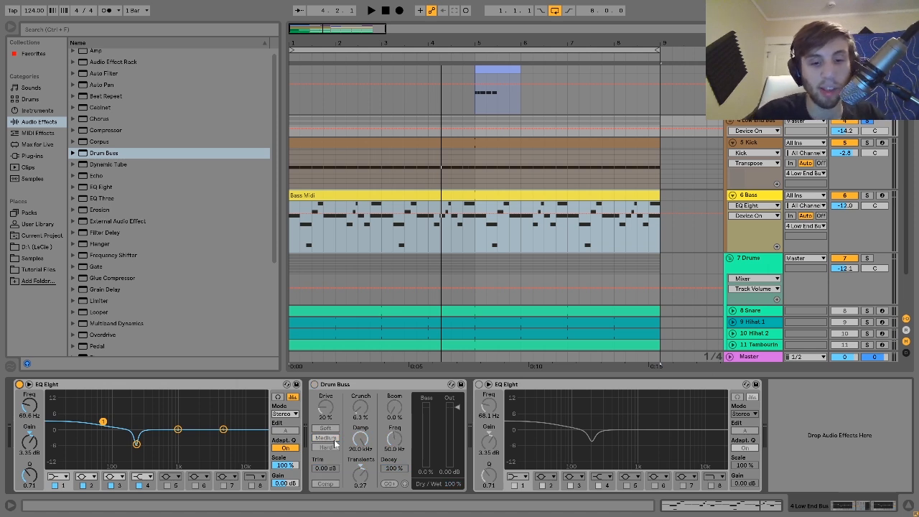
{"action": "key", "text": "space"}
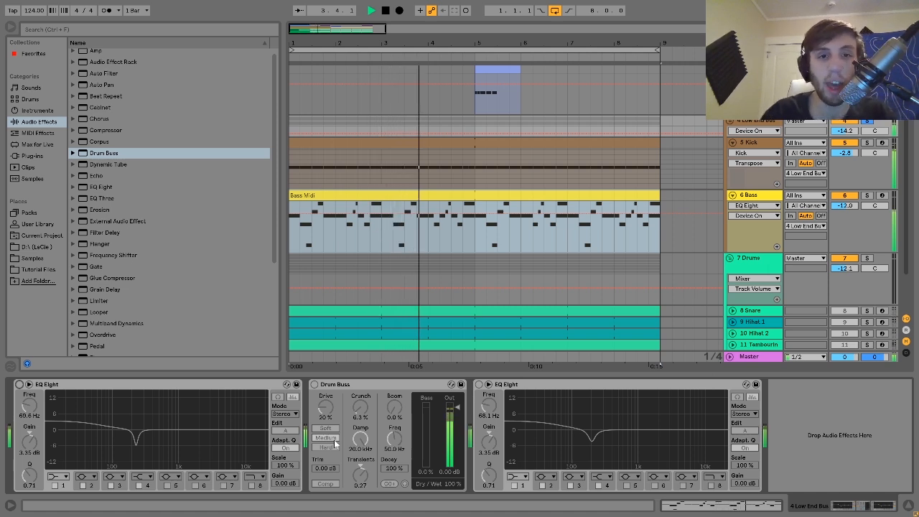
{"action": "key", "text": "space"}
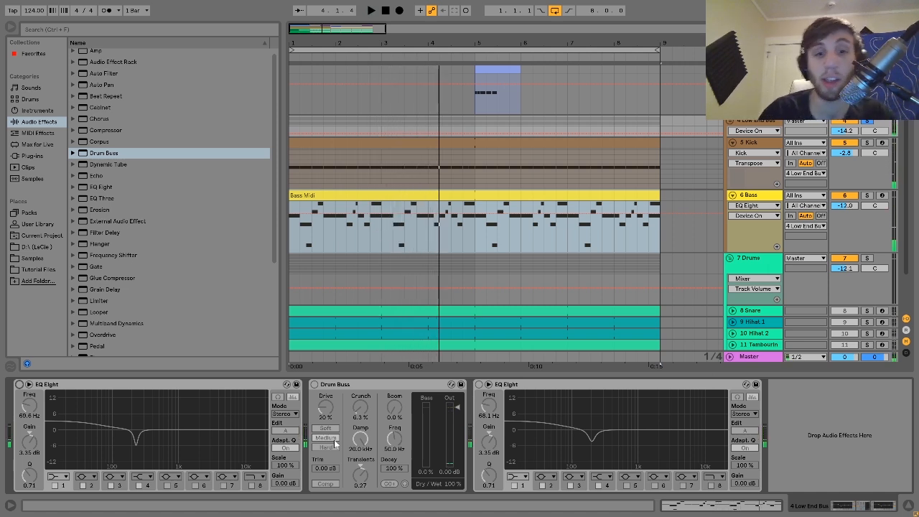
{"action": "key", "text": "1"}
{"action": "key", "text": "2"}
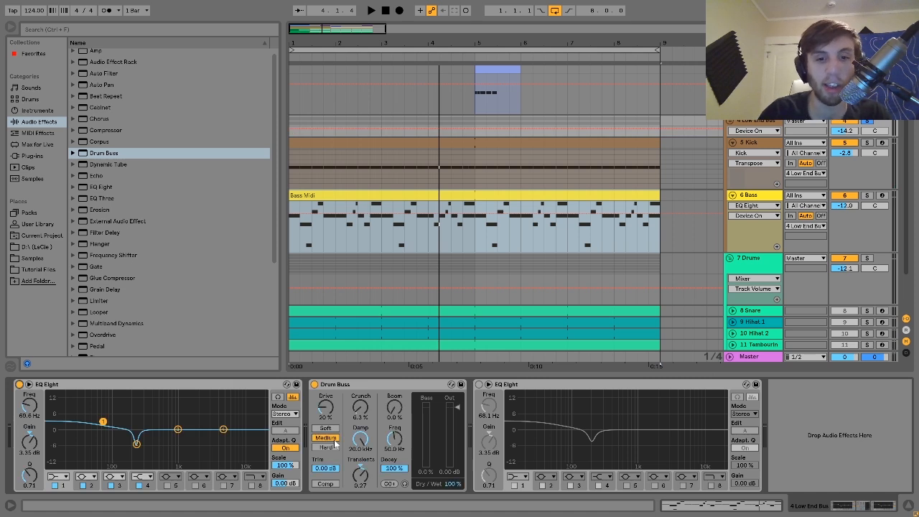
{"action": "key", "text": "3"}
{"action": "key", "text": "space"}
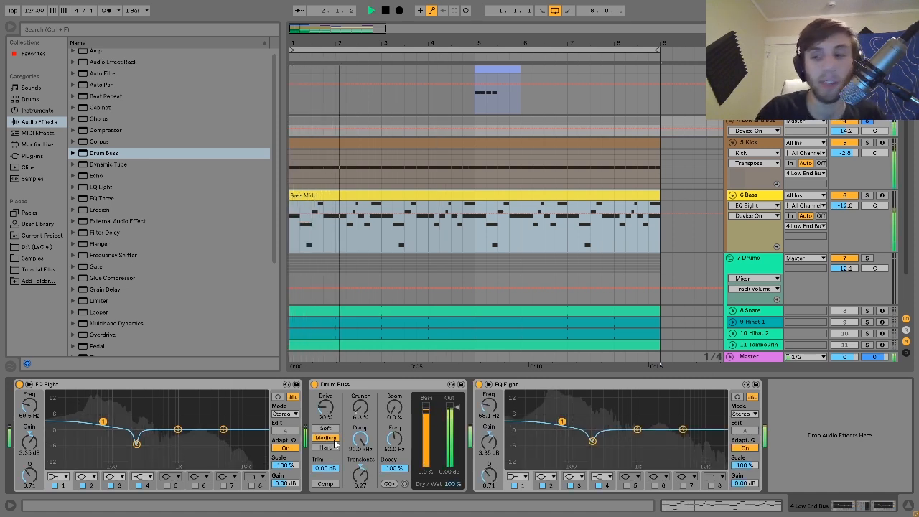
{"action": "key", "text": "space"}
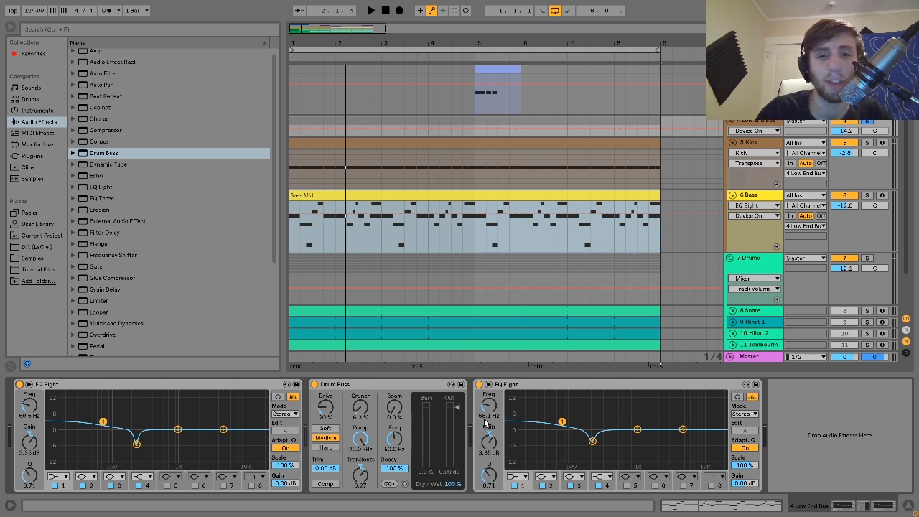
Step: Examine the Drum Buss and second EQ Eight on the Low End Bus, and compare playback with that EQ bypassed and re-enabled
{"action": "left_click", "coordinate": [359, 394]}
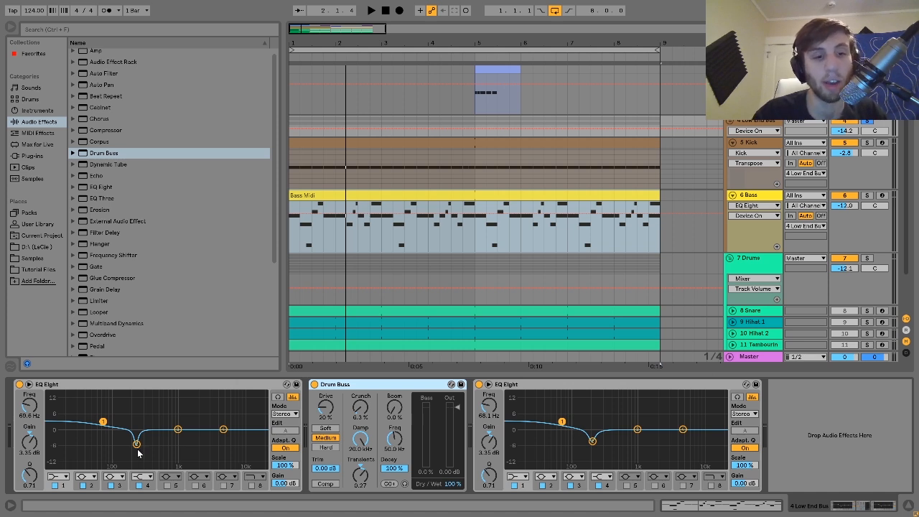
{"action": "left_click", "coordinate": [517, 391]}
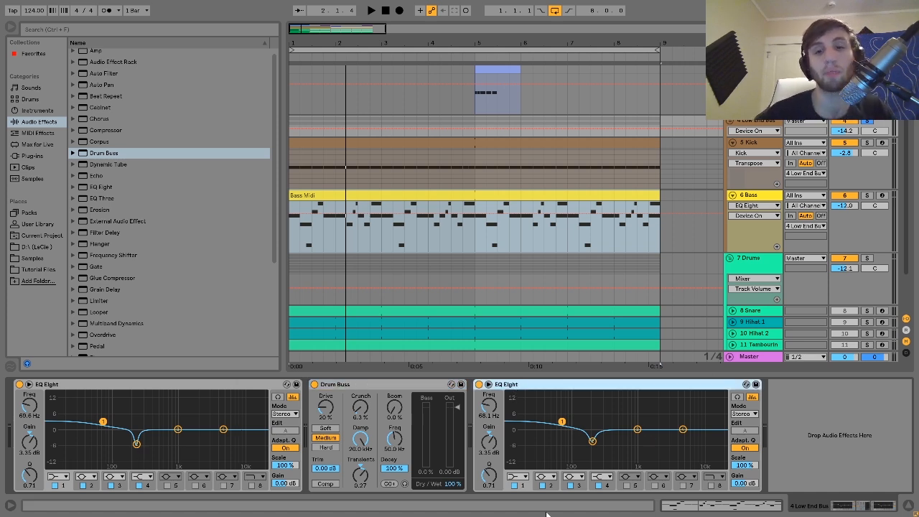
{"action": "left_click", "coordinate": [478, 385]}
{"action": "key", "text": "space"}
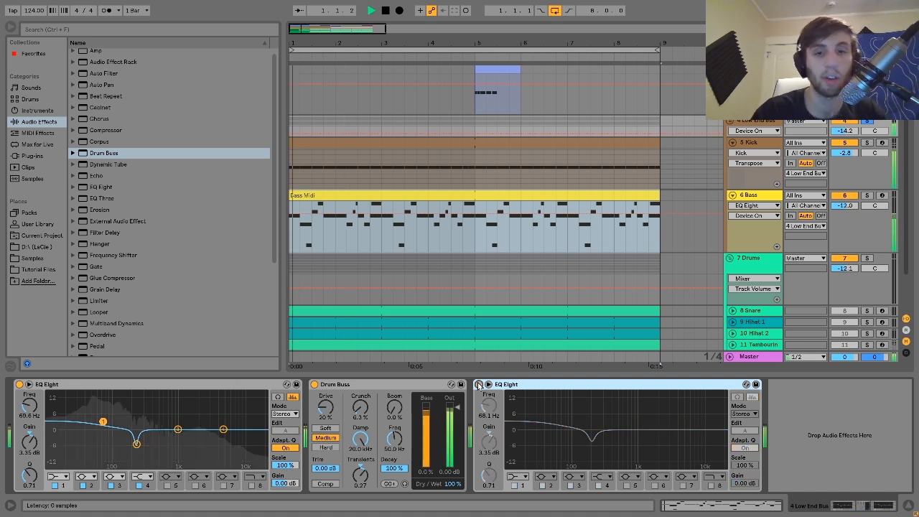
{"action": "left_click", "coordinate": [478, 385]}
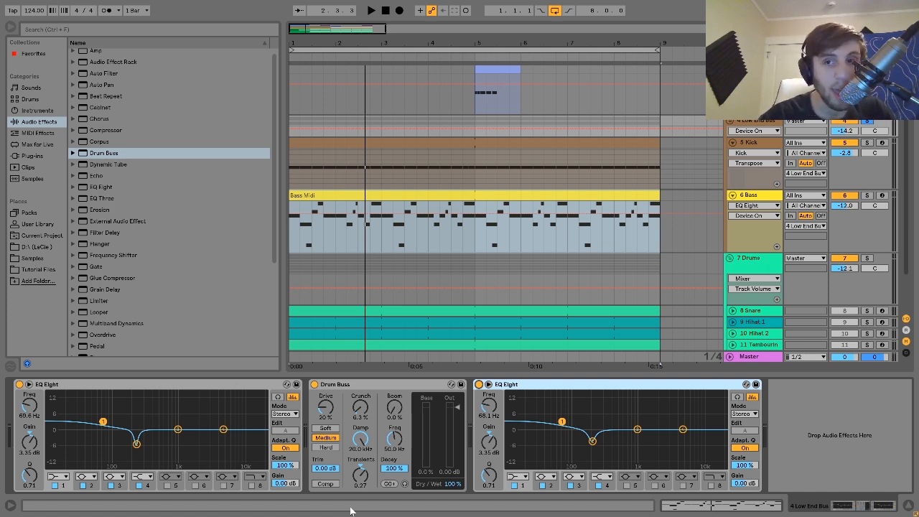
Step: Solo the Snare track, unfold it in the arrangement and audition its pattern
{"action": "scroll", "coordinate": [695, 269], "scroll_direction": "down", "scroll_amount": 2}
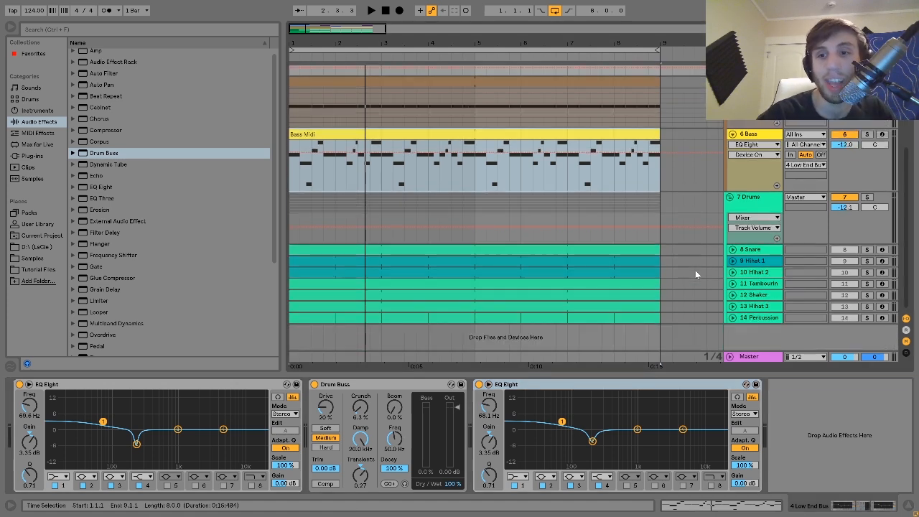
{"action": "left_click", "coordinate": [757, 249]}
{"action": "left_click", "coordinate": [866, 249]}
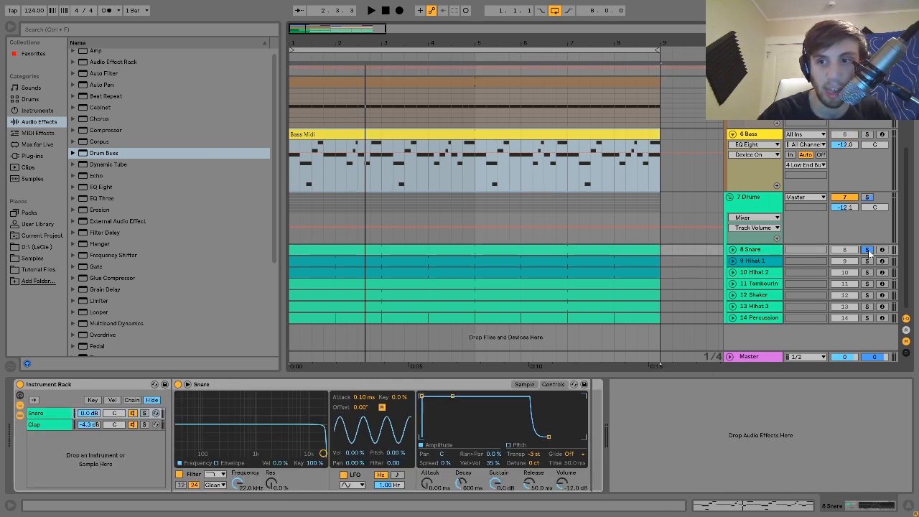
{"action": "key", "text": "space"}
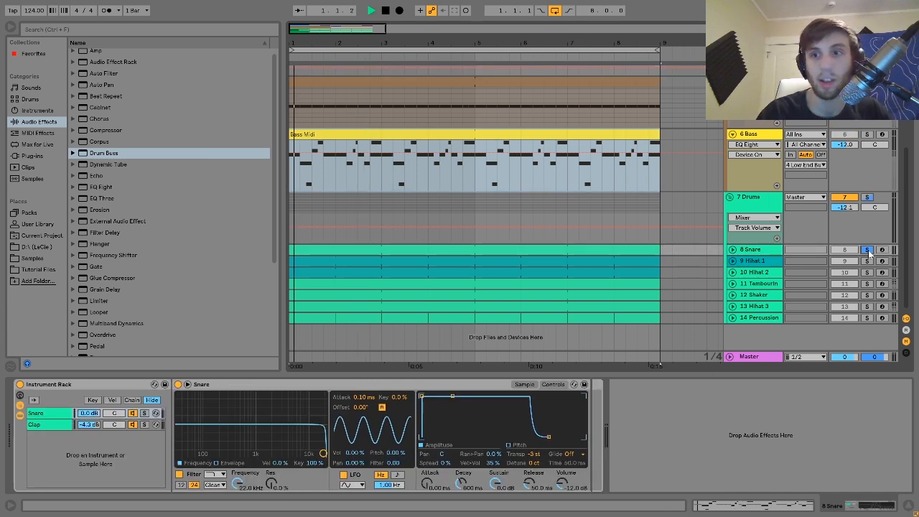
{"action": "left_click", "coordinate": [731, 250]}
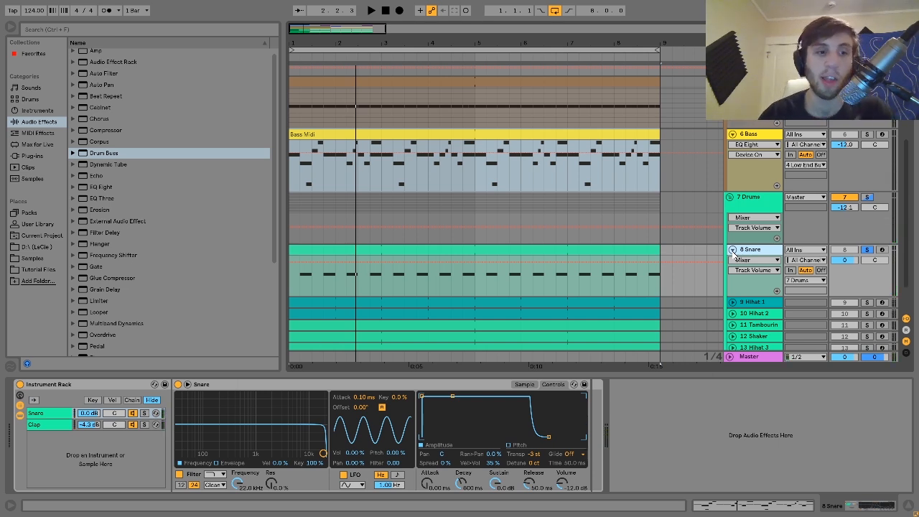
{"action": "key", "text": "space"}
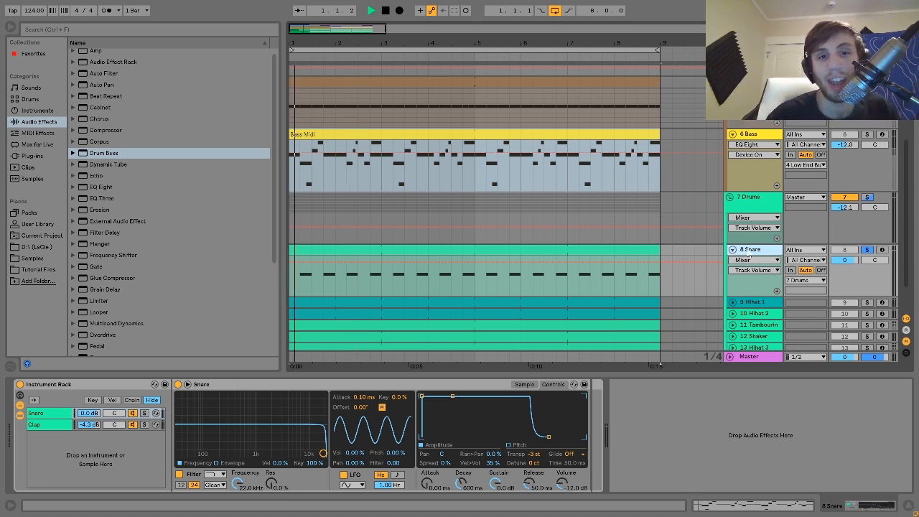
{"action": "key", "text": "space"}
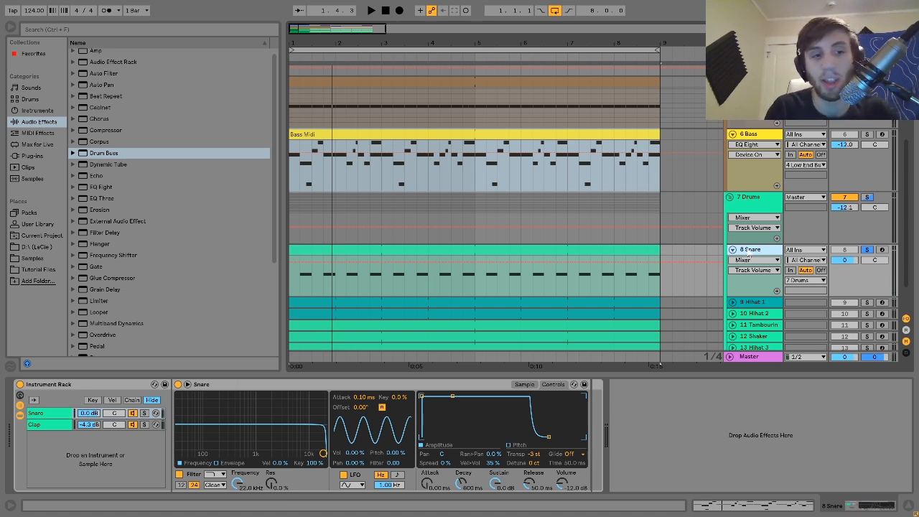
{"action": "key", "text": "space"}
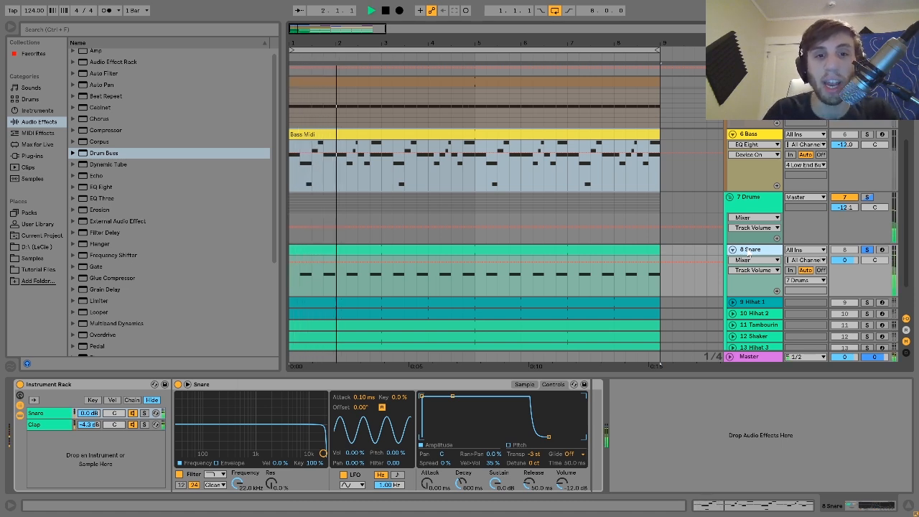
{"action": "key", "text": "space"}
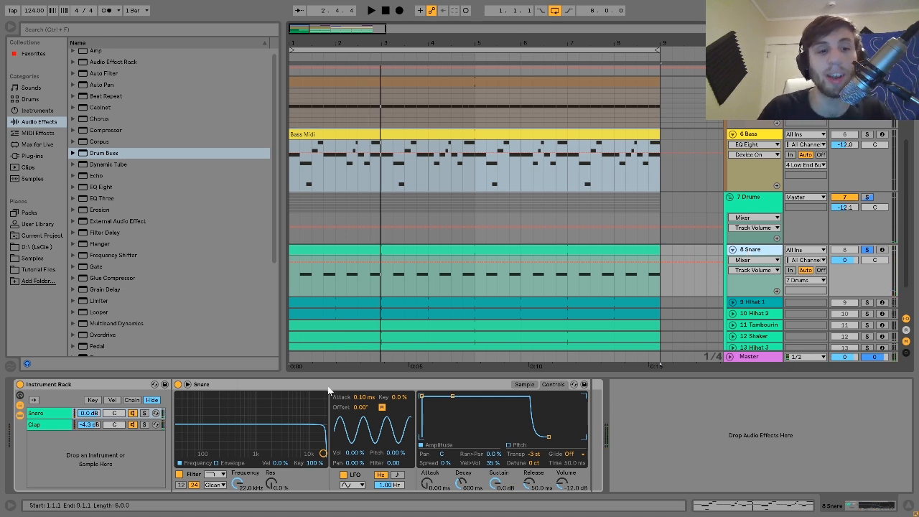
Step: Audition the Snare and Clap chains of the Instrument Rack separately by soloing each one
{"action": "left_click", "coordinate": [145, 413]}
{"action": "key", "text": "space"}
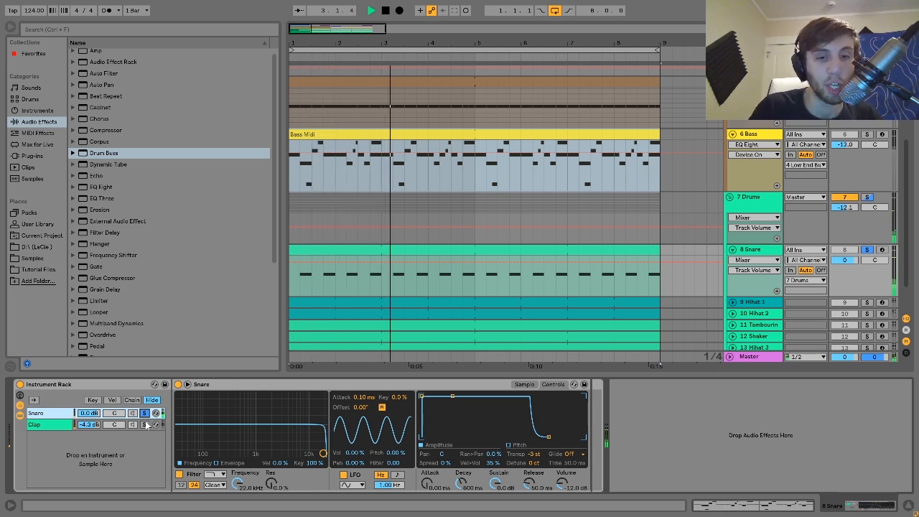
{"action": "left_click", "coordinate": [145, 425]}
{"action": "key", "text": "space"}
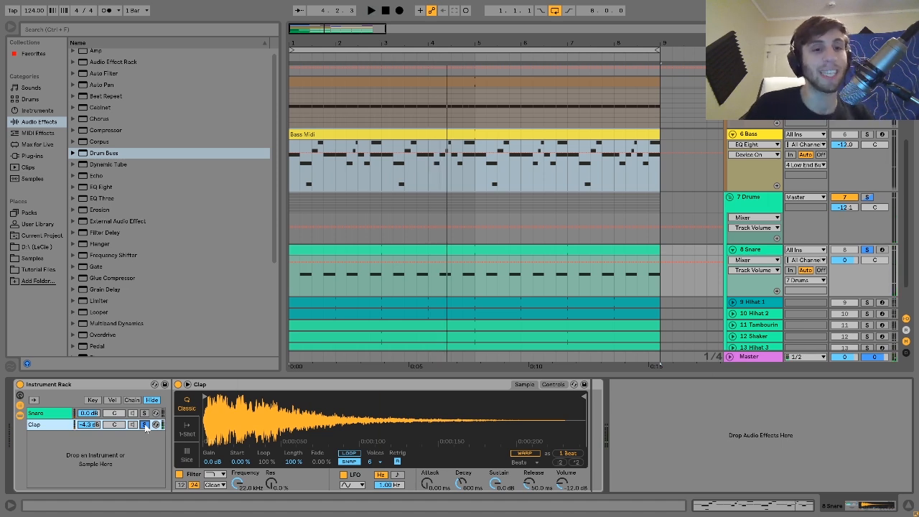
{"action": "key", "text": "space"}
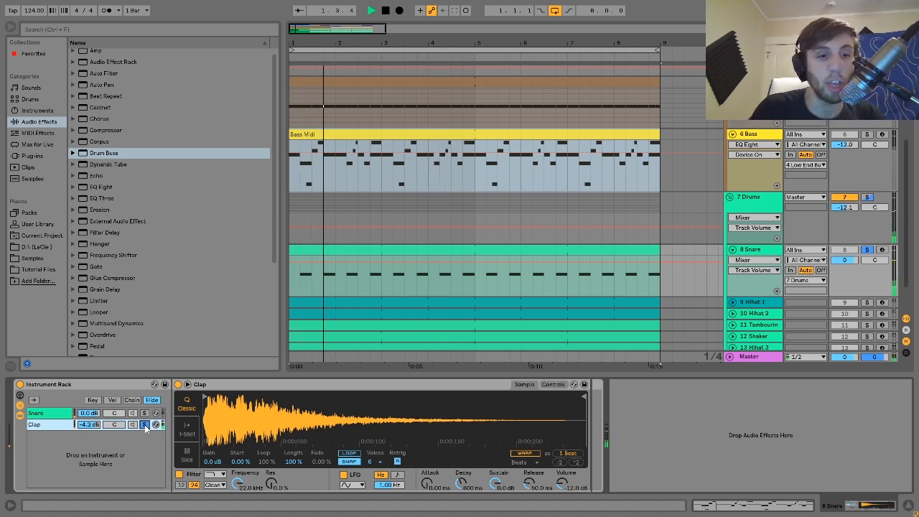
{"action": "key", "text": "space"}
Step: Take the Clap chain out of solo and play the snare and clap layers together
{"action": "left_click", "coordinate": [144, 424]}
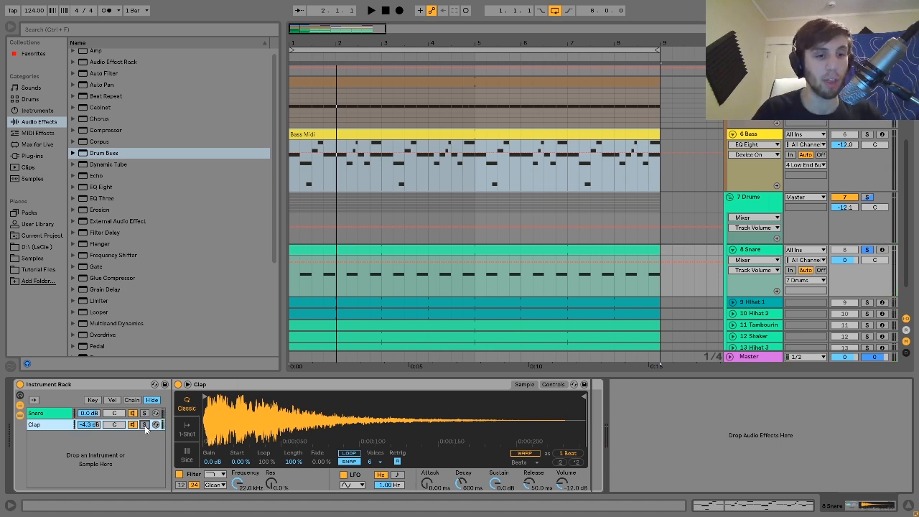
{"action": "key", "text": "space"}
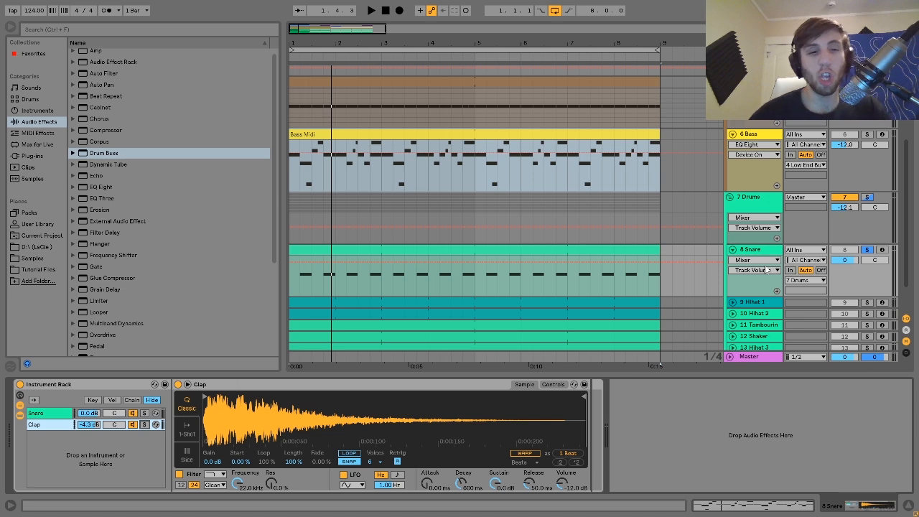
{"action": "key", "text": "space"}
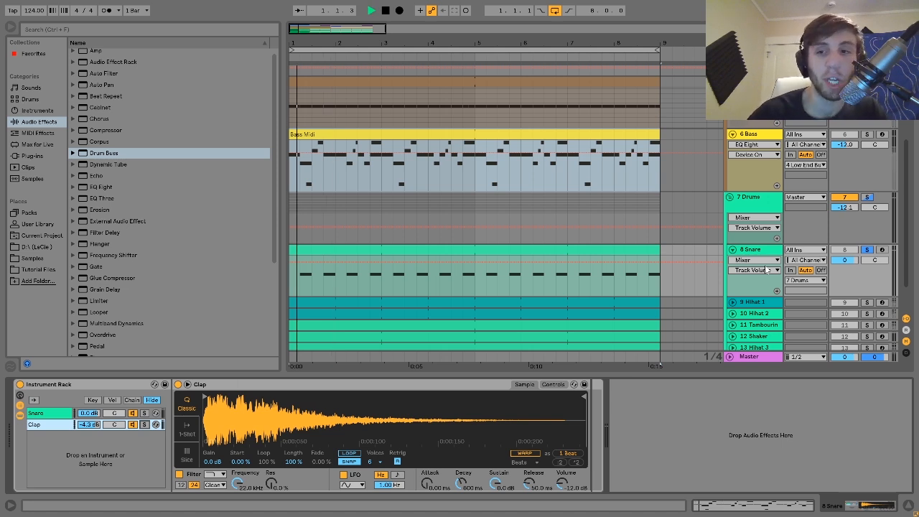
{"action": "key", "text": "space"}
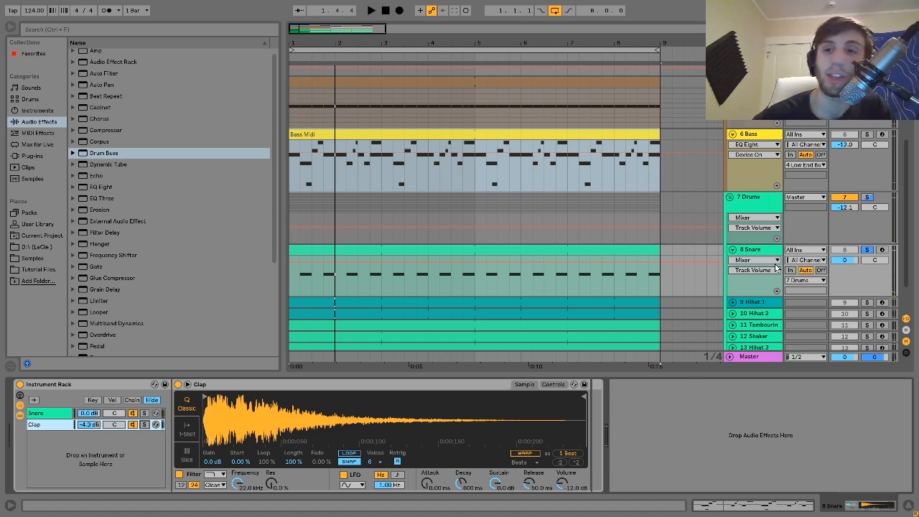
Step: Solo the Hihat 1 track and play its pattern, adding Hihat 2 to the solo with both tracks unfolded
{"action": "scroll", "coordinate": [775, 263], "scroll_direction": "down", "scroll_amount": 2}
{"action": "left_click", "coordinate": [867, 262]}
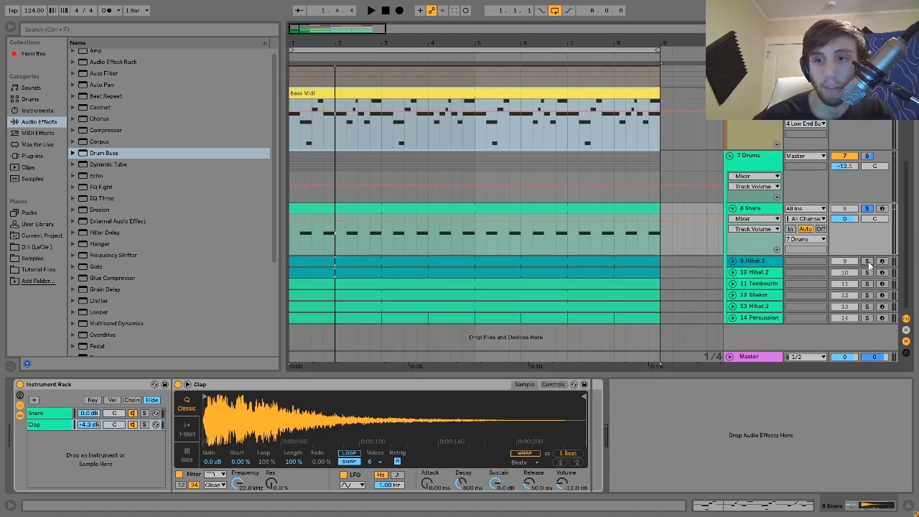
{"action": "key", "text": "space"}
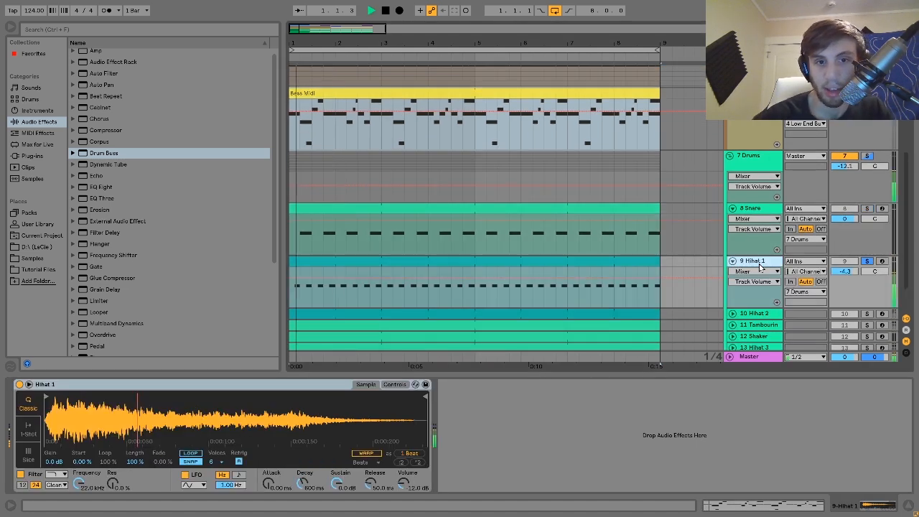
{"action": "scroll", "coordinate": [759, 266], "scroll_direction": "down", "scroll_amount": 1}
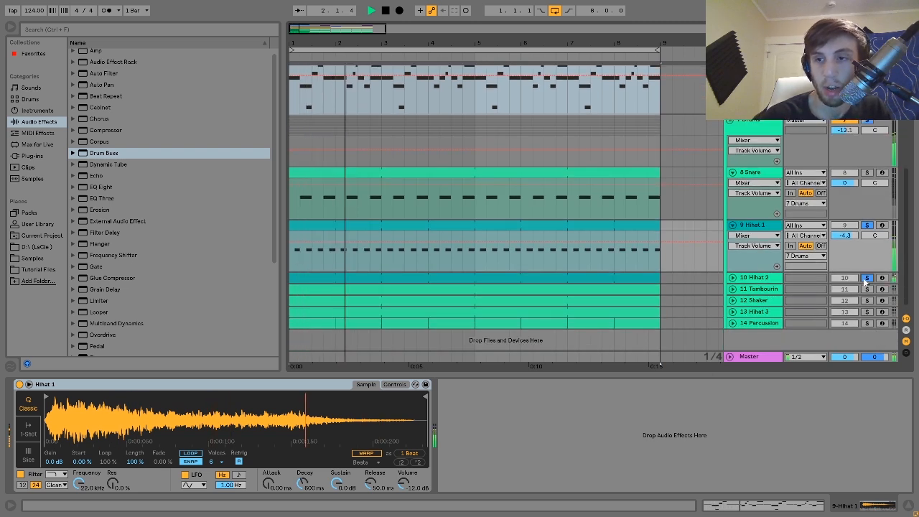
{"action": "left_click", "coordinate": [732, 278]}
{"action": "key", "text": "space"}
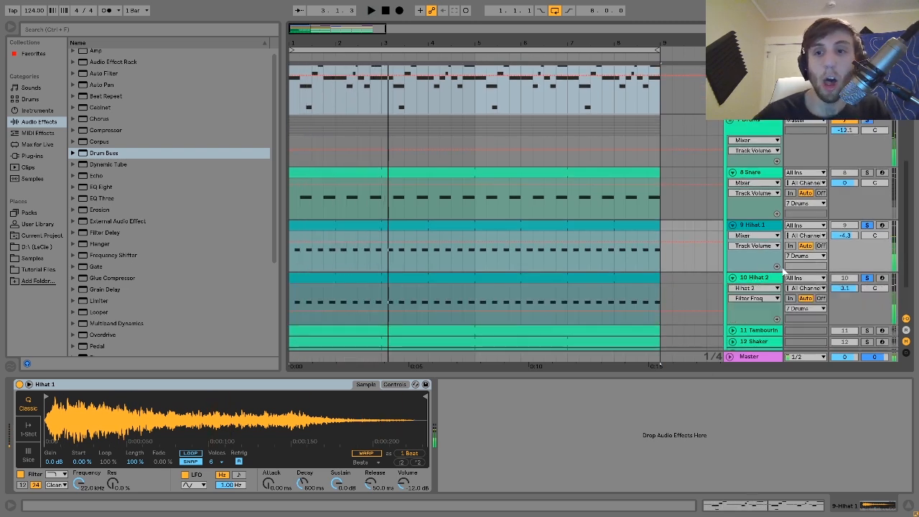
Step: Audition Hihat 1 and Hihat 2 separately by soloing each one, and view the Hihat 2 sample
{"action": "left_click", "coordinate": [865, 226]}
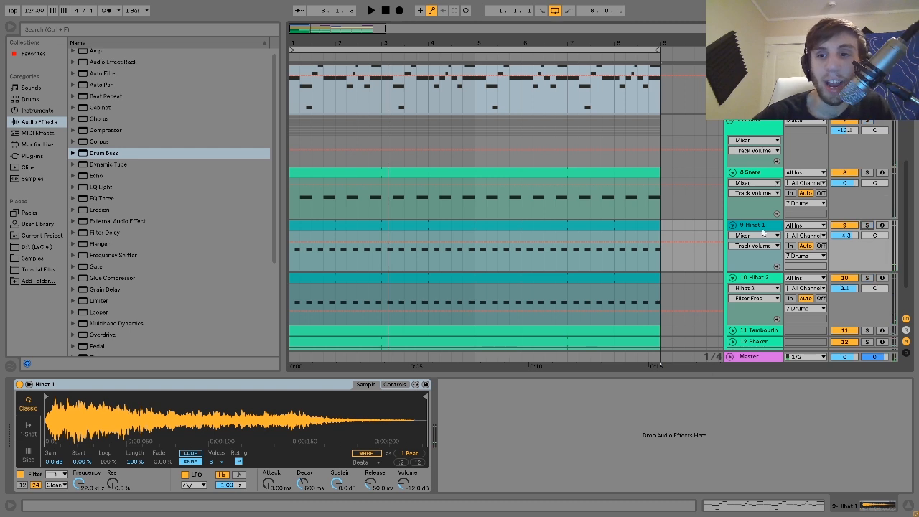
{"action": "left_click", "coordinate": [866, 278]}
{"action": "key", "text": "space"}
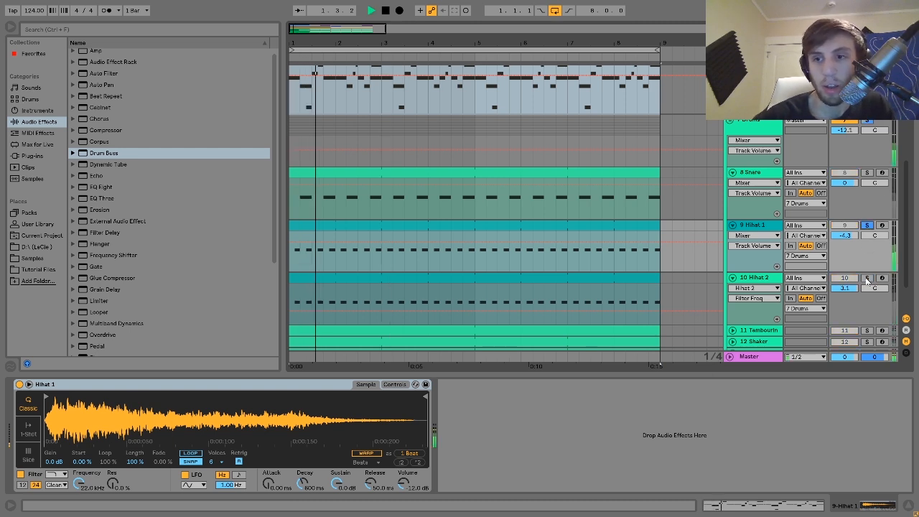
{"action": "left_click", "coordinate": [818, 284]}
{"action": "key", "text": "space"}
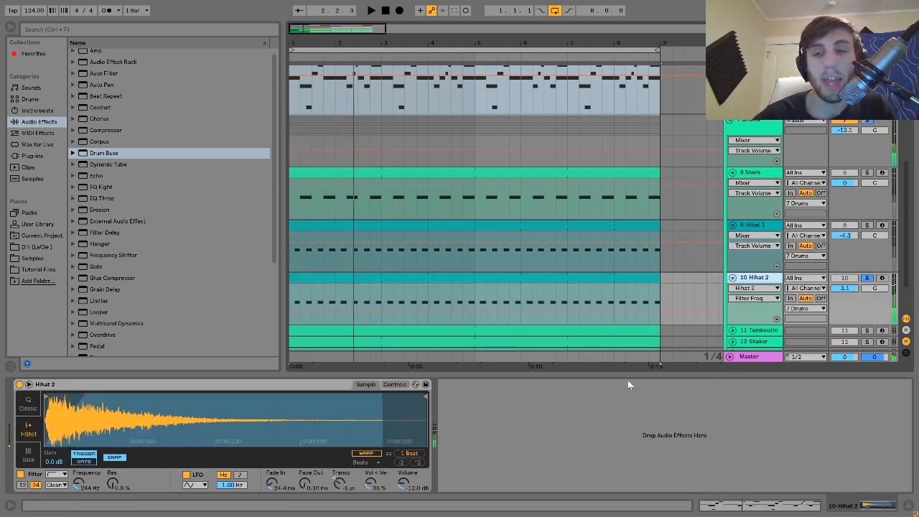
Step: Play the drums with the individual hihats out of solo, comparing Hihat 1 muted and re-enabled
{"action": "left_click", "coordinate": [755, 226]}
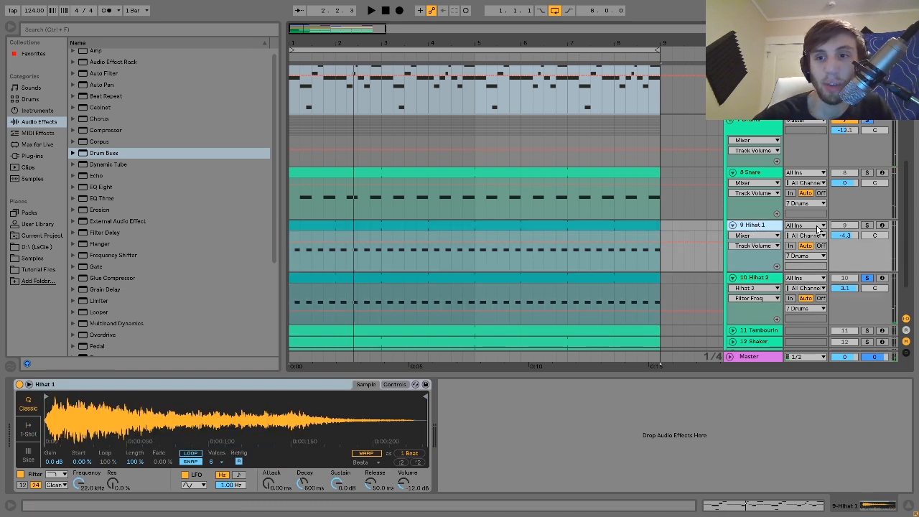
{"action": "left_click", "coordinate": [866, 226]}
{"action": "key", "text": "space"}
{"action": "left_click", "coordinate": [866, 225]}
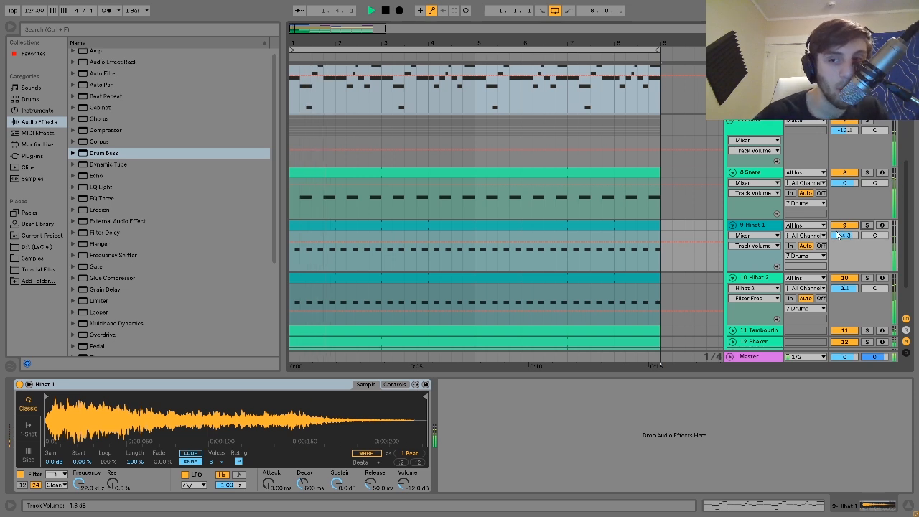
{"action": "left_click", "coordinate": [844, 225]}
{"action": "key", "text": "space"}
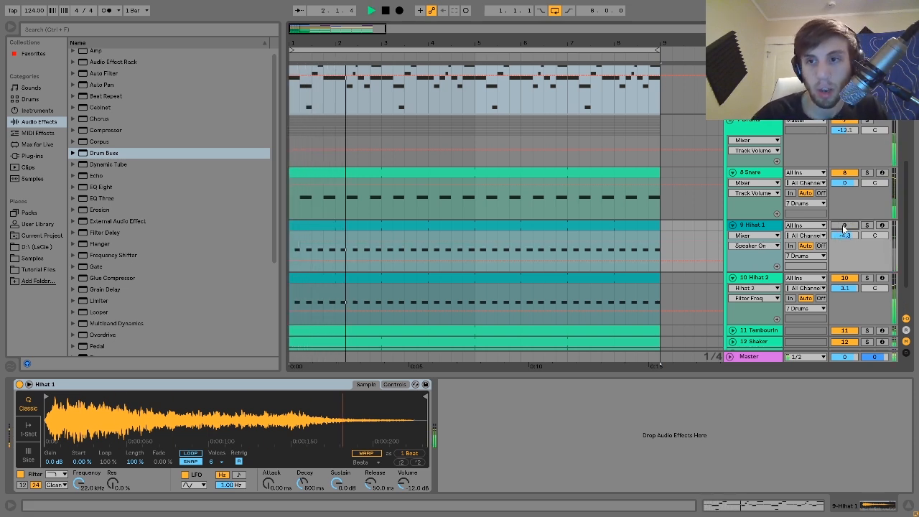
{"action": "left_click", "coordinate": [844, 225]}
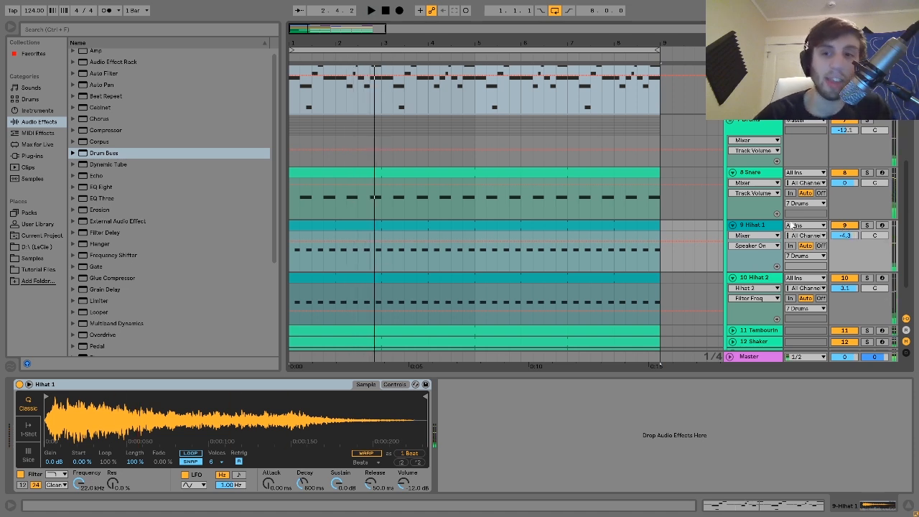
Step: Compare the drum playback with Hihat 2 muted and re-enabled
{"action": "left_click", "coordinate": [759, 226]}
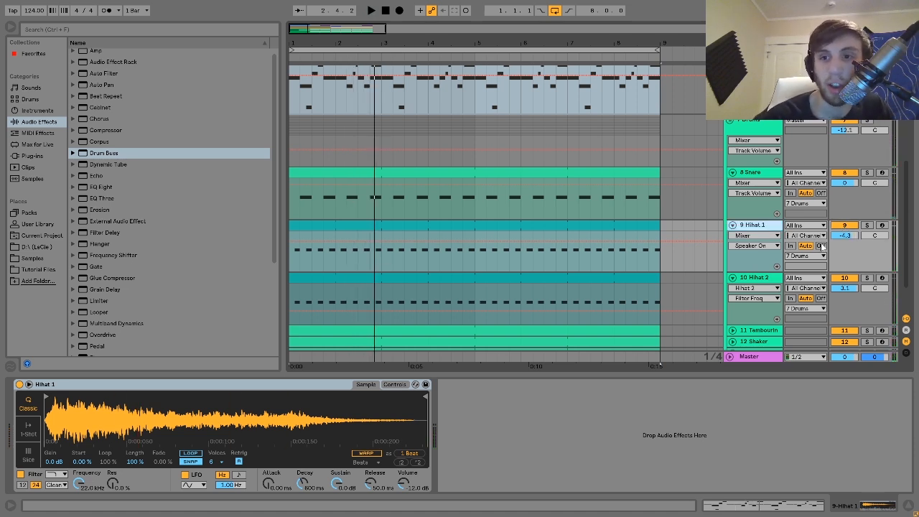
{"action": "left_click", "coordinate": [867, 277]}
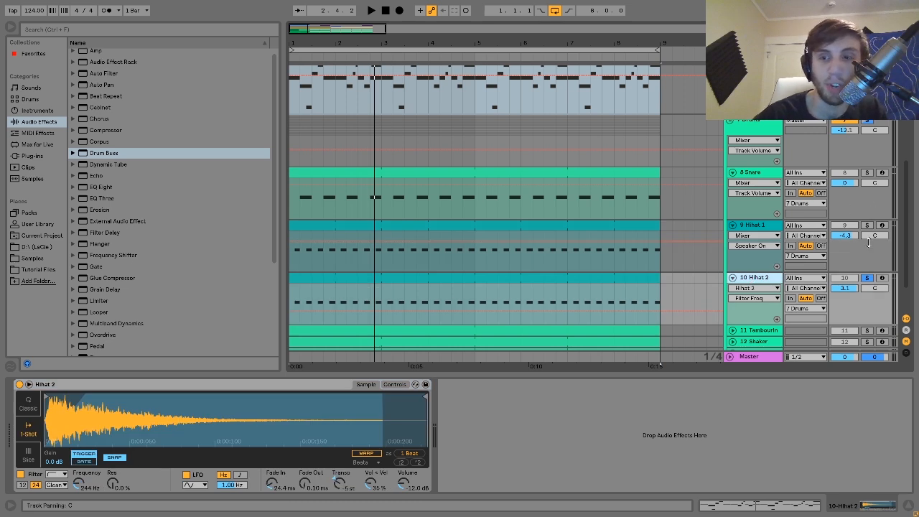
{"action": "left_click", "coordinate": [867, 278]}
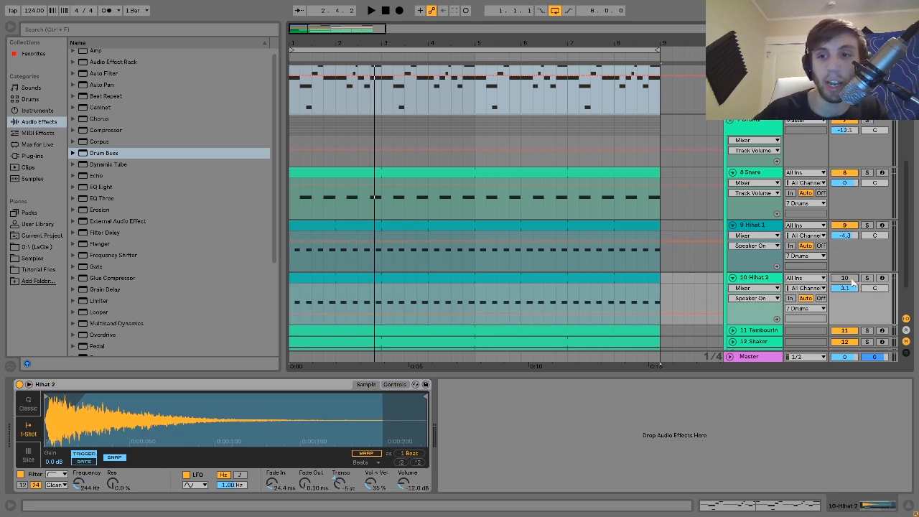
{"action": "key", "text": "space"}
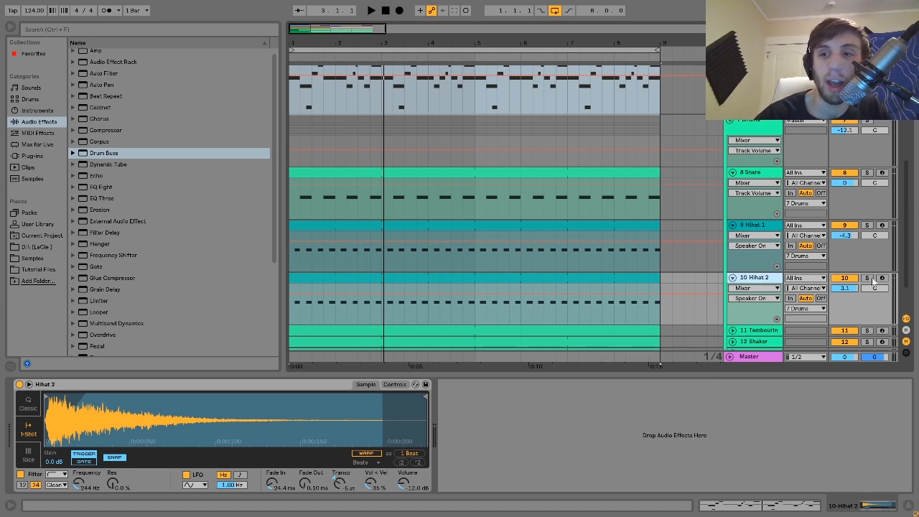
Step: Audition Hihat 2 in solo, and play it together with Hihat 1 by soloing both tracks
{"action": "left_click", "coordinate": [867, 278]}
{"action": "key", "text": "space"}
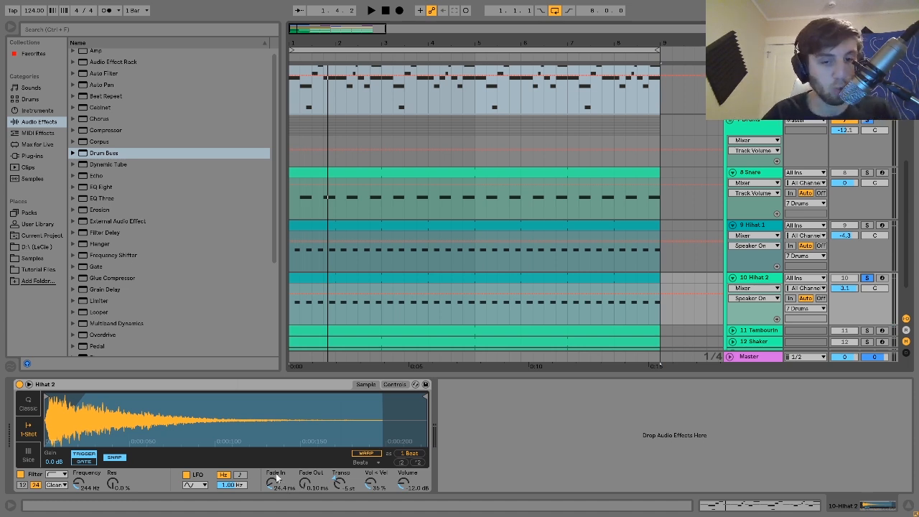
{"action": "key", "text": "space"}
{"action": "key", "text": "space"}
{"action": "left_click", "coordinate": [867, 225]}
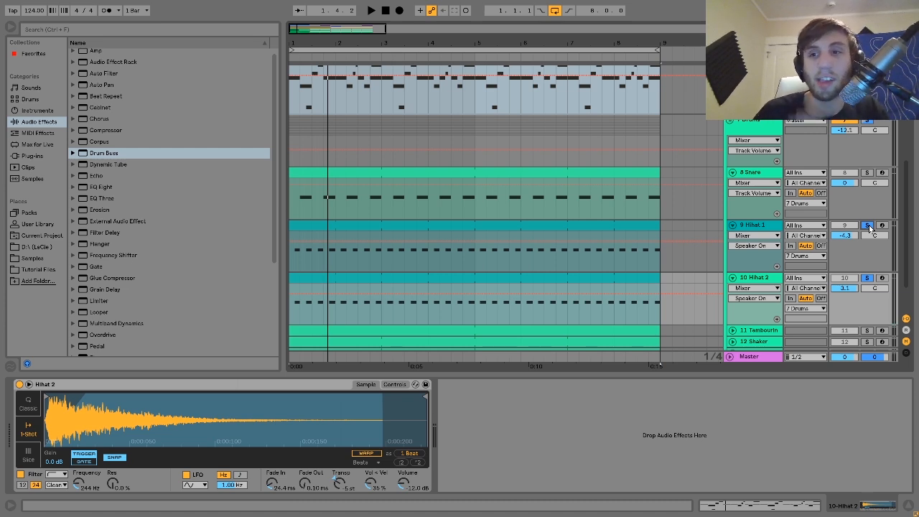
{"action": "key", "text": "space"}
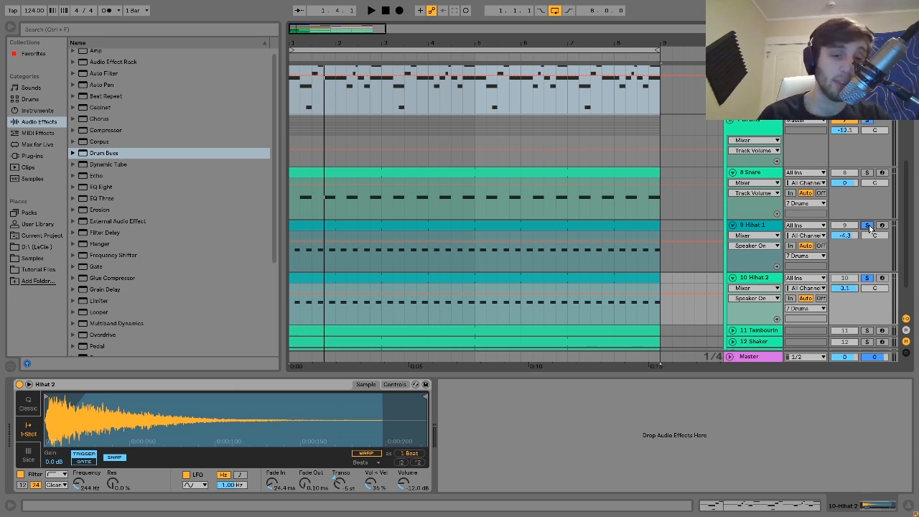
Step: Solo the Tambourine and Shaker tracks together, unfold both in the arrangement and play their patterns
{"action": "scroll", "coordinate": [868, 229], "scroll_direction": "down", "scroll_amount": 2}
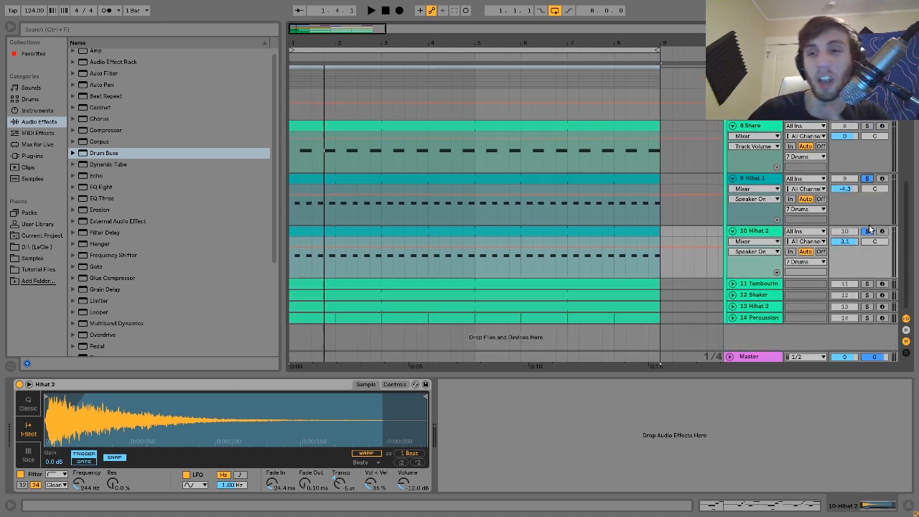
{"action": "left_click", "coordinate": [866, 284]}
{"action": "left_click", "coordinate": [867, 295], "text": "ctrl"}
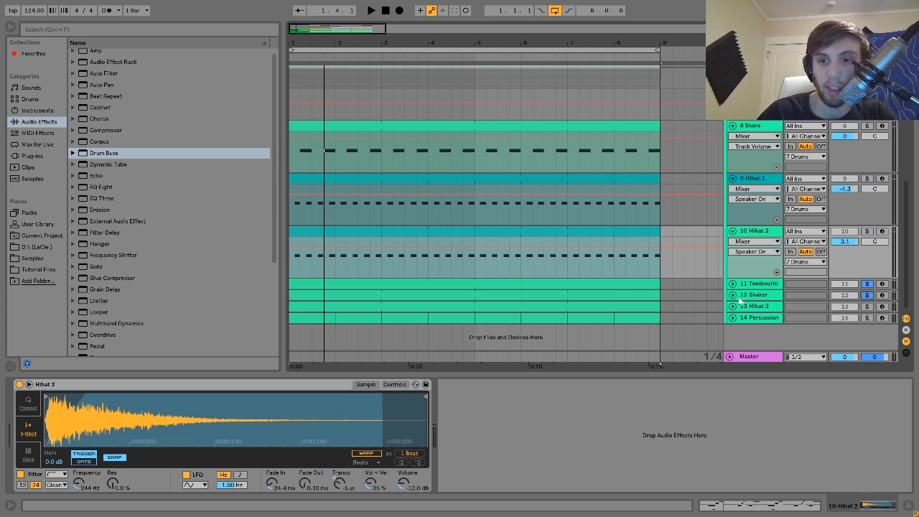
{"action": "left_click", "coordinate": [732, 295]}
{"action": "left_click", "coordinate": [732, 284]}
{"action": "scroll", "coordinate": [735, 283], "scroll_direction": "down", "scroll_amount": 3}
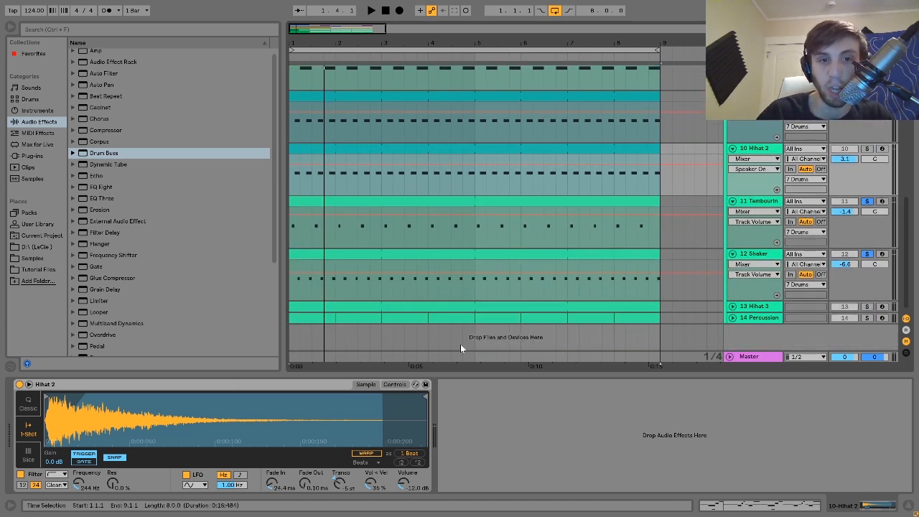
{"action": "key", "text": "space"}
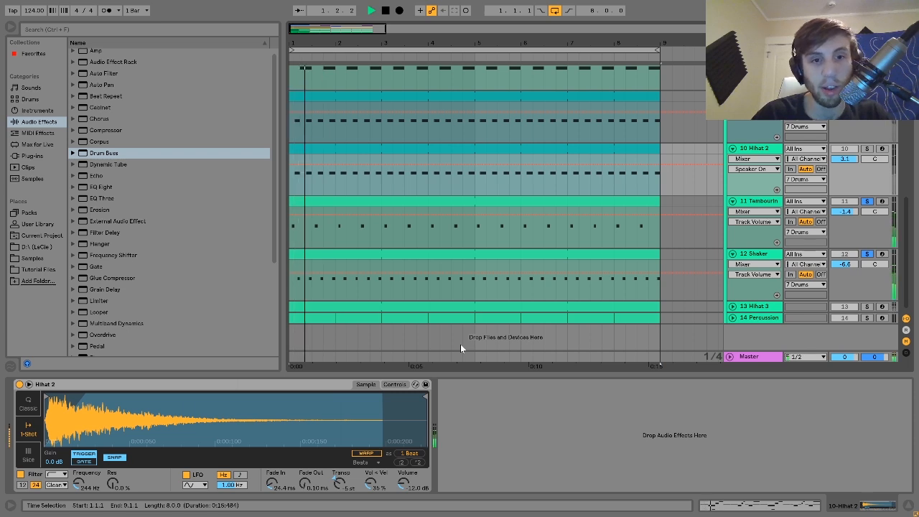
Step: Audition the Tambourine and Shaker separately by soloing each one, and examine their samples
{"action": "left_click", "coordinate": [866, 148], "text": "ctrl"}
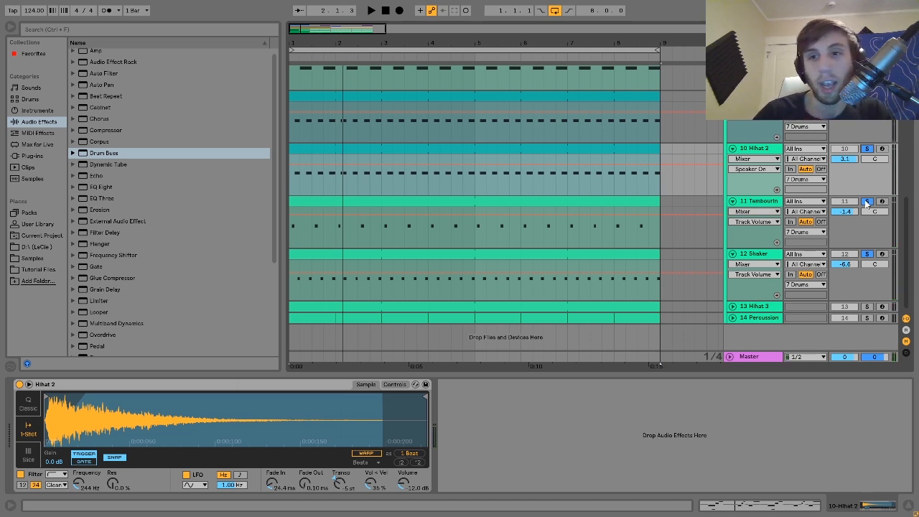
{"action": "left_click", "coordinate": [866, 202]}
{"action": "left_click", "coordinate": [866, 201]}
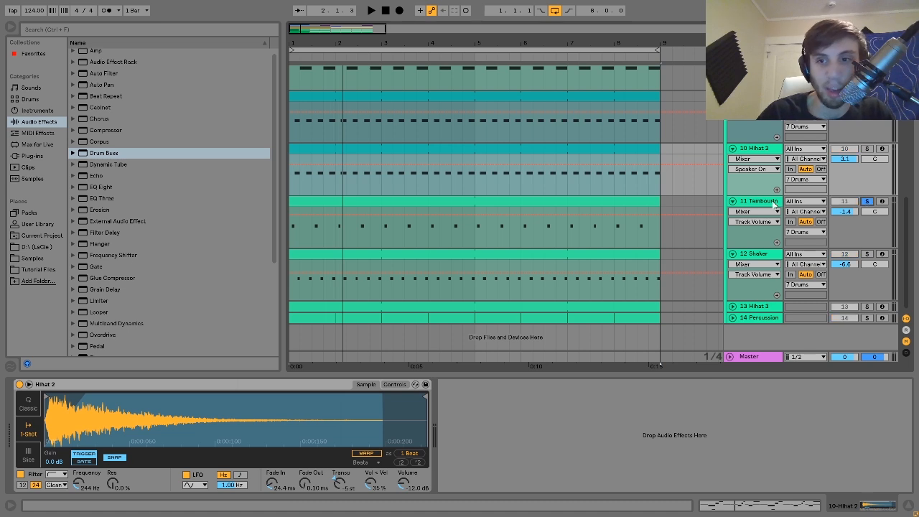
{"action": "left_click", "coordinate": [866, 253]}
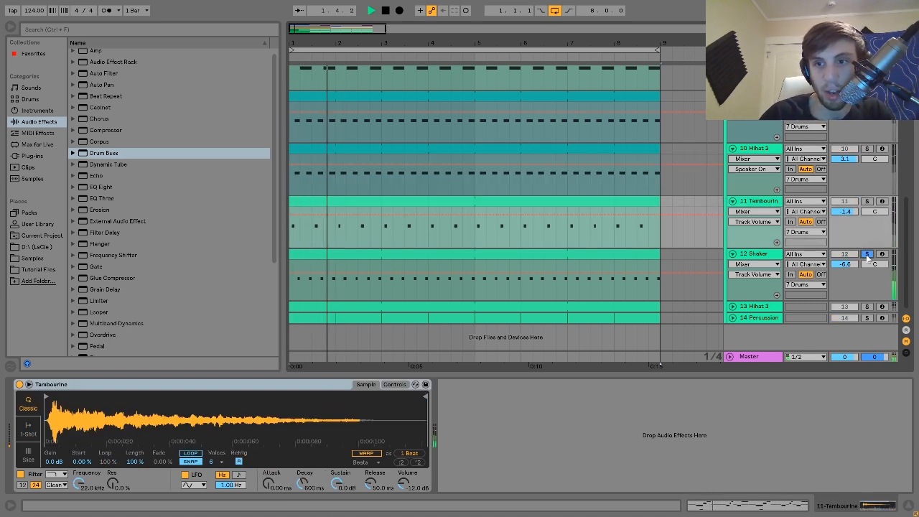
{"action": "left_click", "coordinate": [762, 256]}
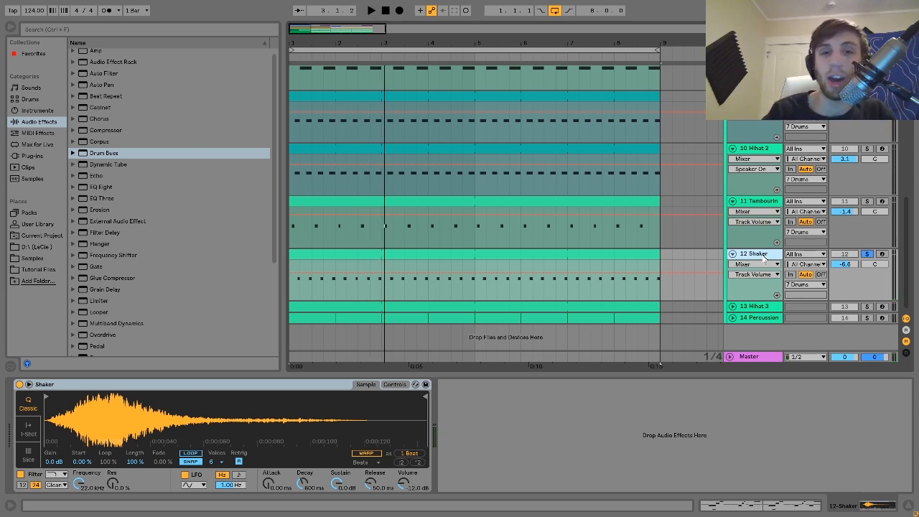
Step: View the Tambourine sample and add its track to the soloed Shaker during playback to hear both layers
{"action": "left_click", "coordinate": [773, 205]}
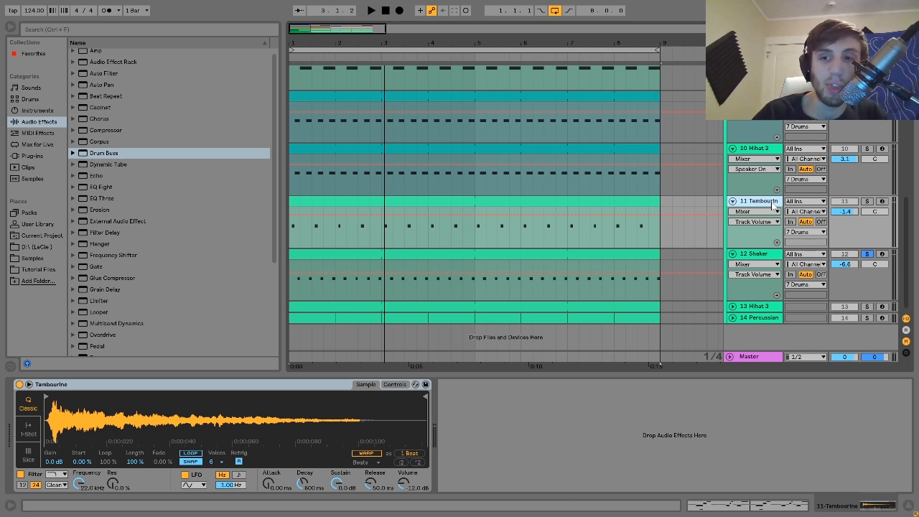
{"action": "key", "text": "space"}
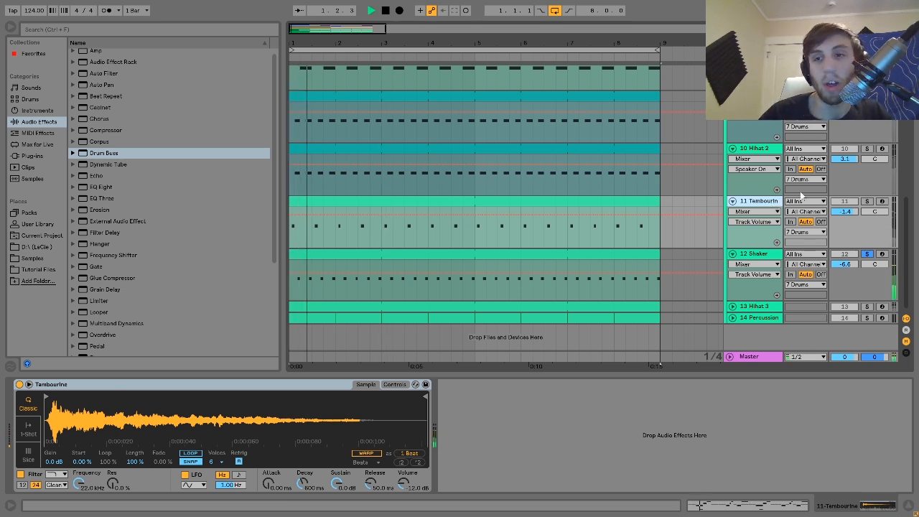
{"action": "left_click", "coordinate": [867, 201]}
{"action": "key", "text": "space"}
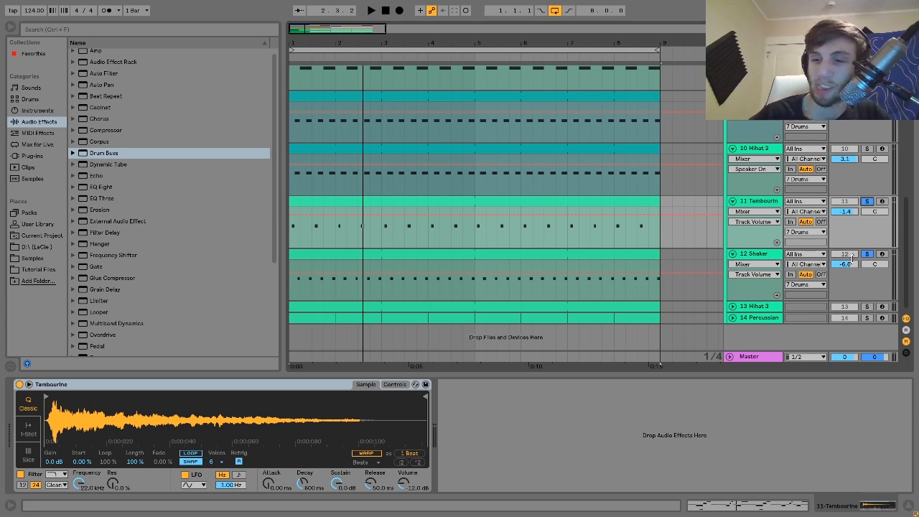
Step: Solo and unfold the Hihat 3 track, audition its pattern, and take it out of solo
{"action": "left_click", "coordinate": [865, 306]}
{"action": "double_click", "coordinate": [769, 306]}
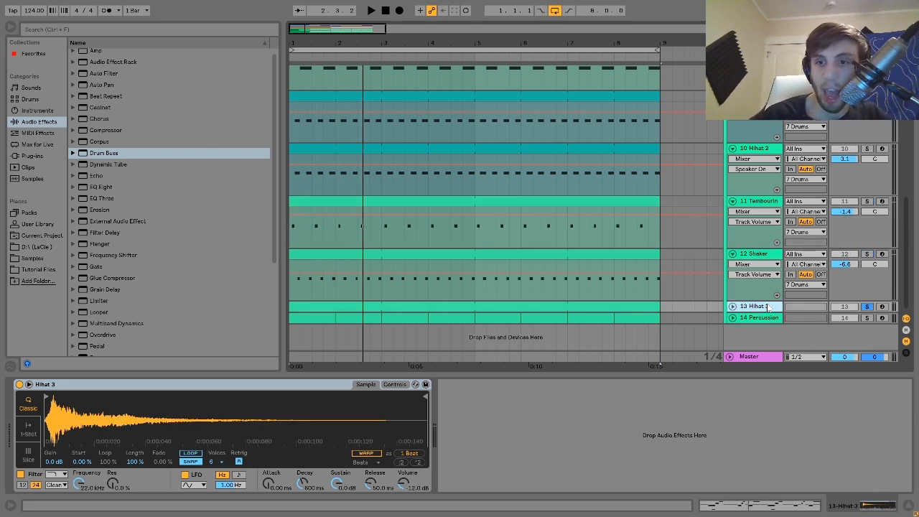
{"action": "key", "text": "space"}
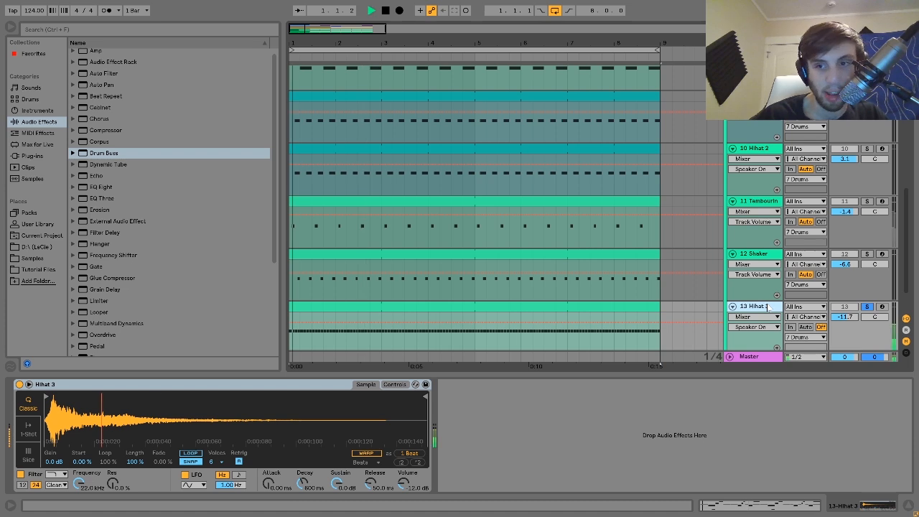
{"action": "key", "text": "space"}
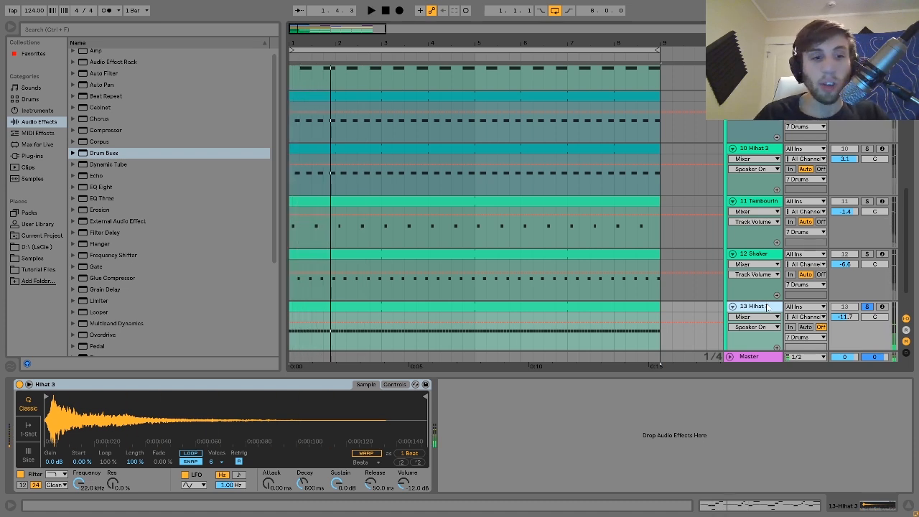
{"action": "key", "text": "space"}
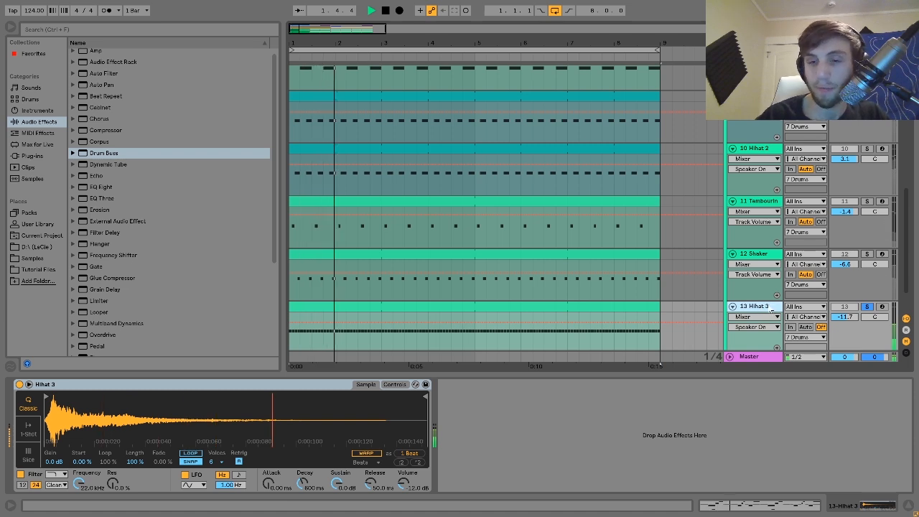
{"action": "key", "text": "space"}
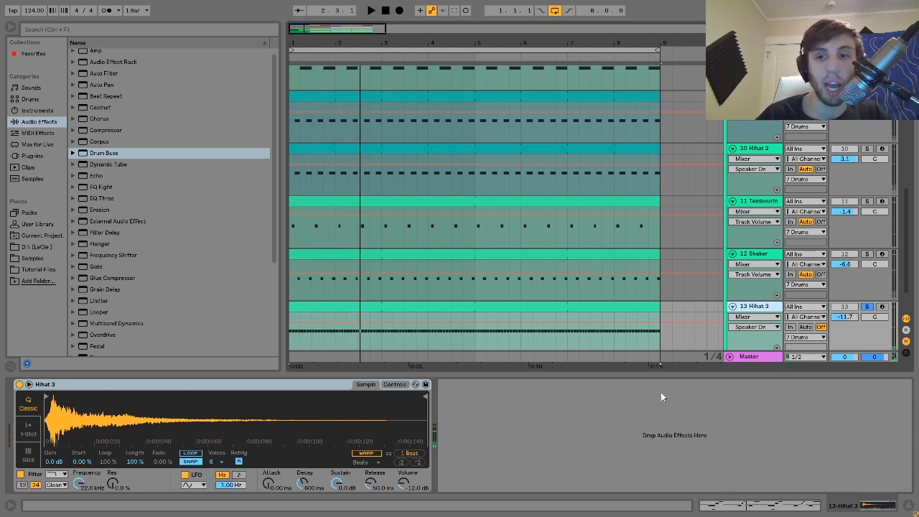
{"action": "scroll", "coordinate": [870, 258], "scroll_direction": "down", "scroll_amount": 2}
{"action": "left_click", "coordinate": [867, 265]}
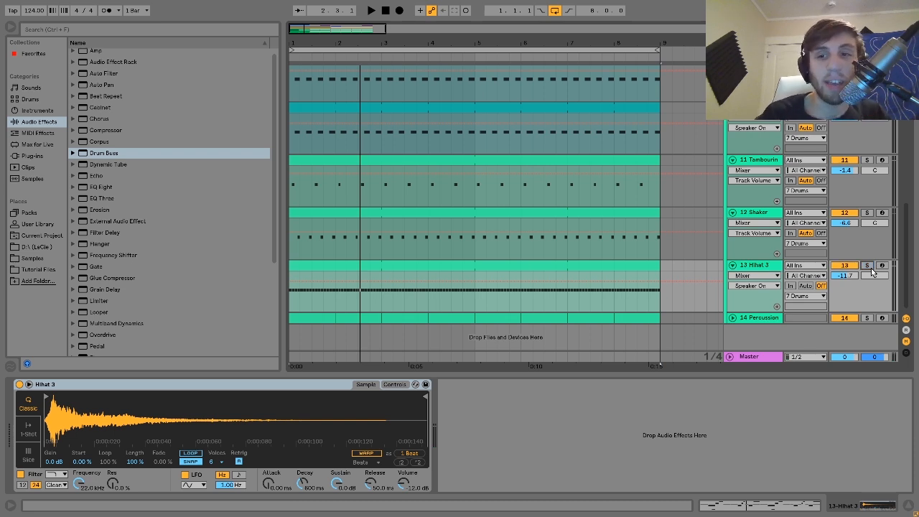
Step: Compare the full mix with the Hihat 3 track muted and active, and audition the track in solo
{"action": "left_click", "coordinate": [845, 265]}
{"action": "key", "text": "space"}
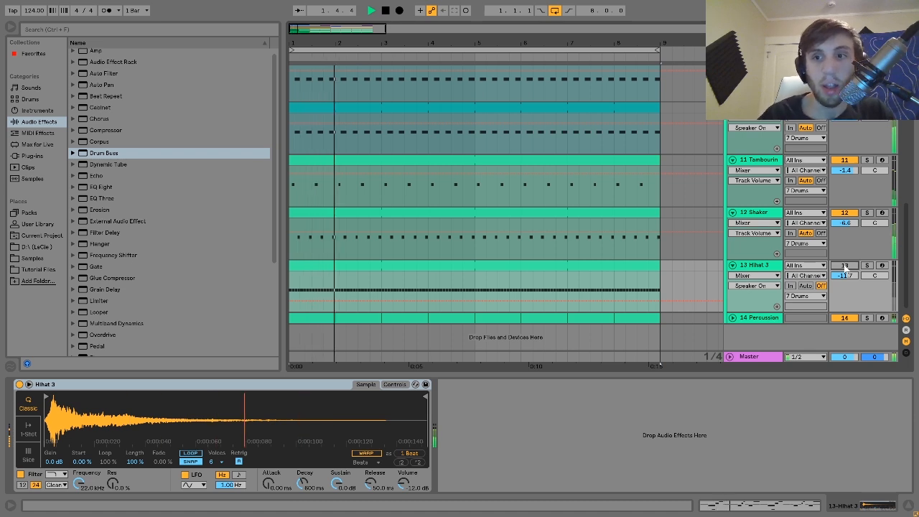
{"action": "key", "text": "space"}
{"action": "left_click", "coordinate": [845, 265]}
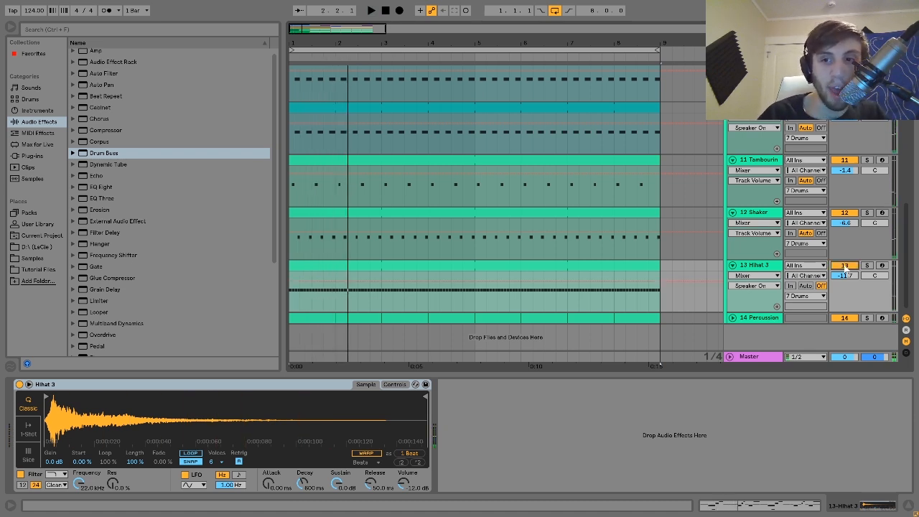
{"action": "left_click", "coordinate": [754, 272]}
{"action": "key", "text": "space"}
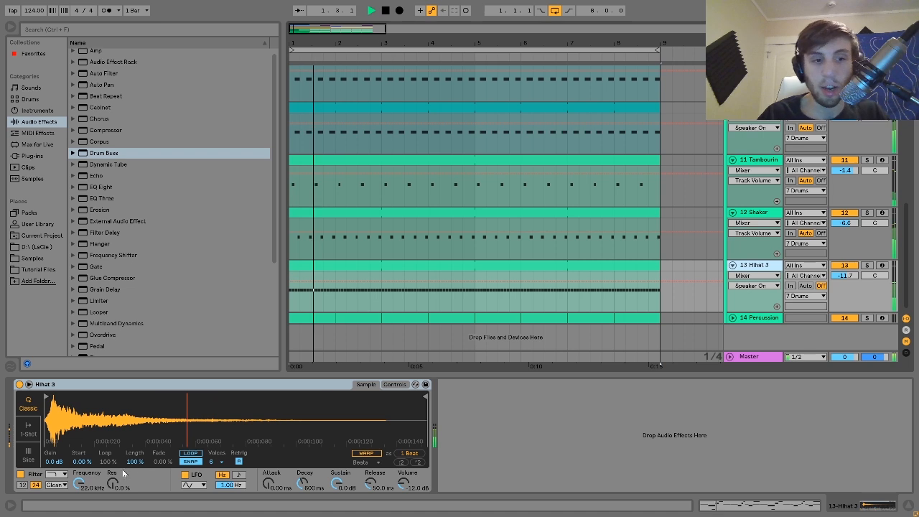
{"action": "key", "text": "space"}
{"action": "left_click", "coordinate": [867, 266]}
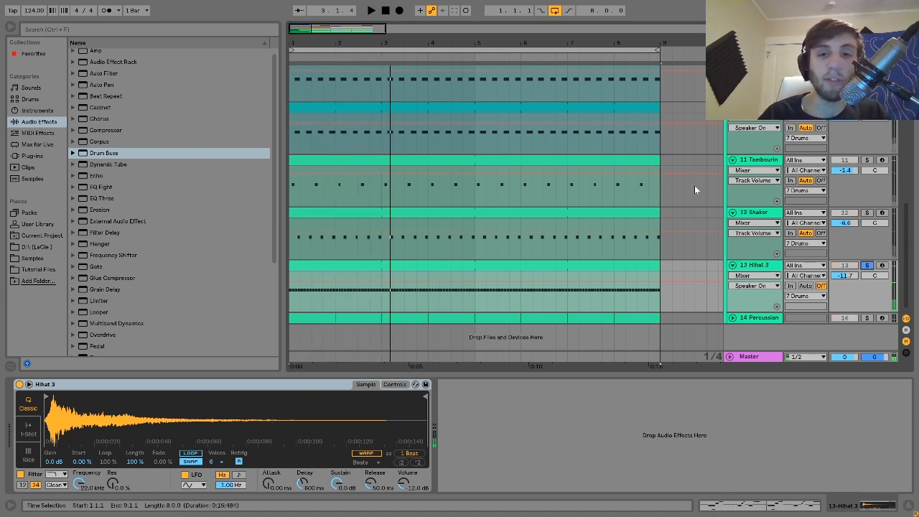
{"action": "key", "text": "space"}
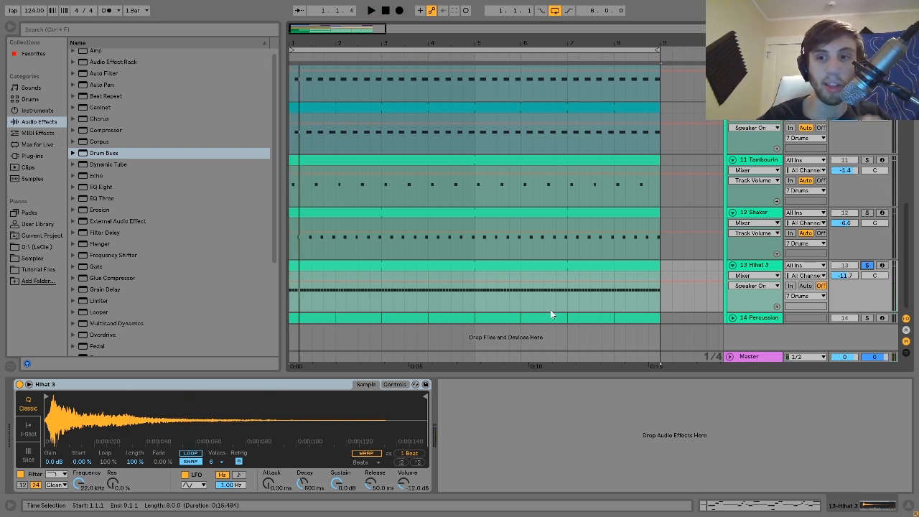
Step: Solo and unfold the Percussion track, audition its pattern and sample, and take it out of solo
{"action": "left_click", "coordinate": [866, 318]}
{"action": "left_click", "coordinate": [756, 316]}
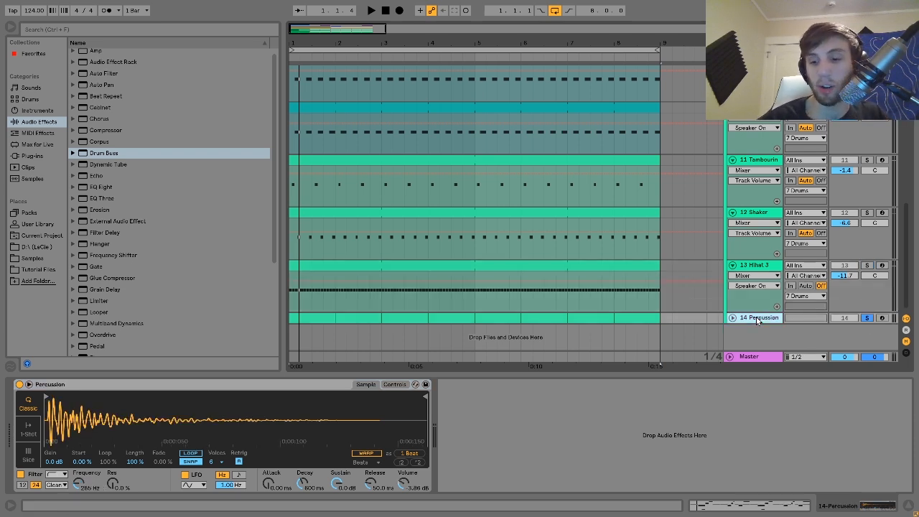
{"action": "double_click", "coordinate": [755, 317]}
{"action": "scroll", "coordinate": [757, 319], "scroll_direction": "down", "scroll_amount": 2}
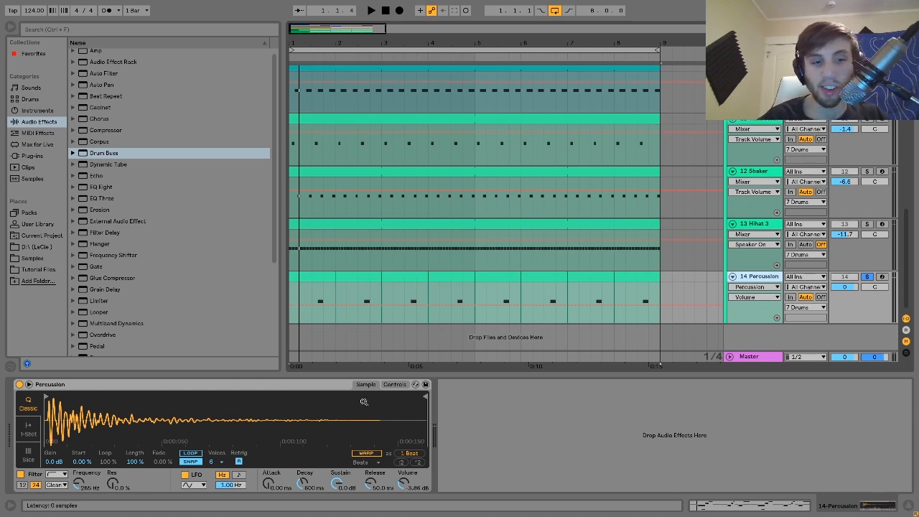
{"action": "key", "text": "space"}
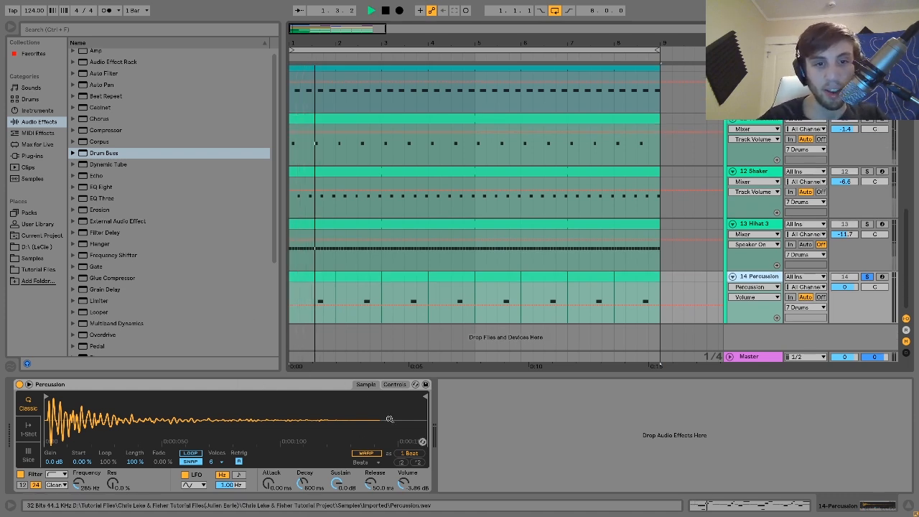
{"action": "left_click", "coordinate": [867, 277]}
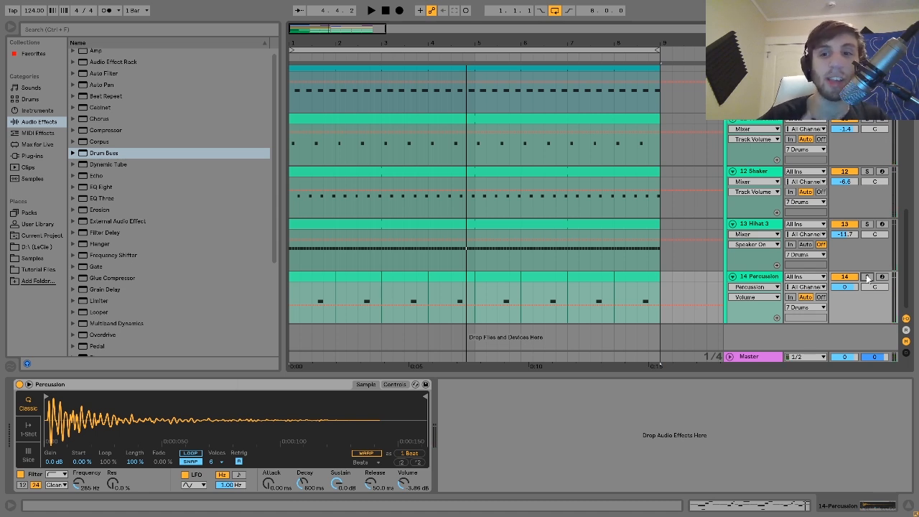
Step: Play the Percussion track within the full mix, from the first bar and again from bar 2
{"action": "key", "text": "space"}
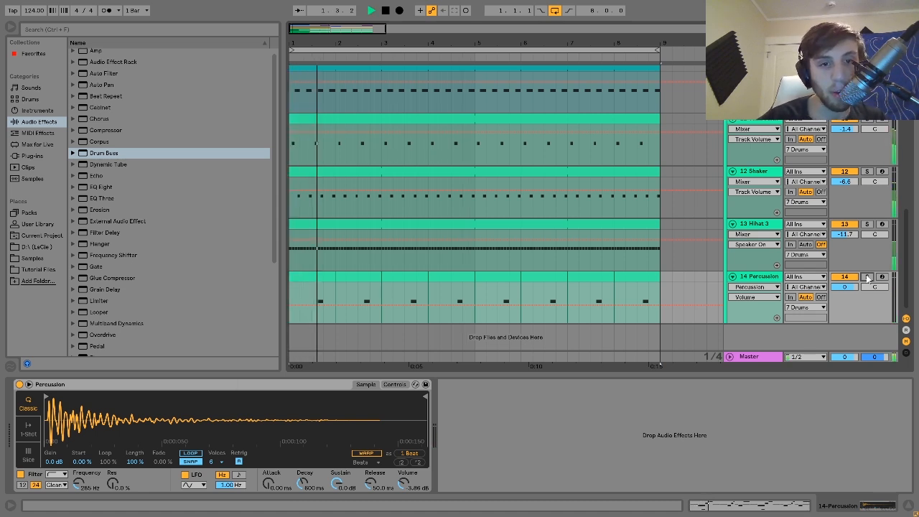
{"action": "left_click", "coordinate": [769, 278]}
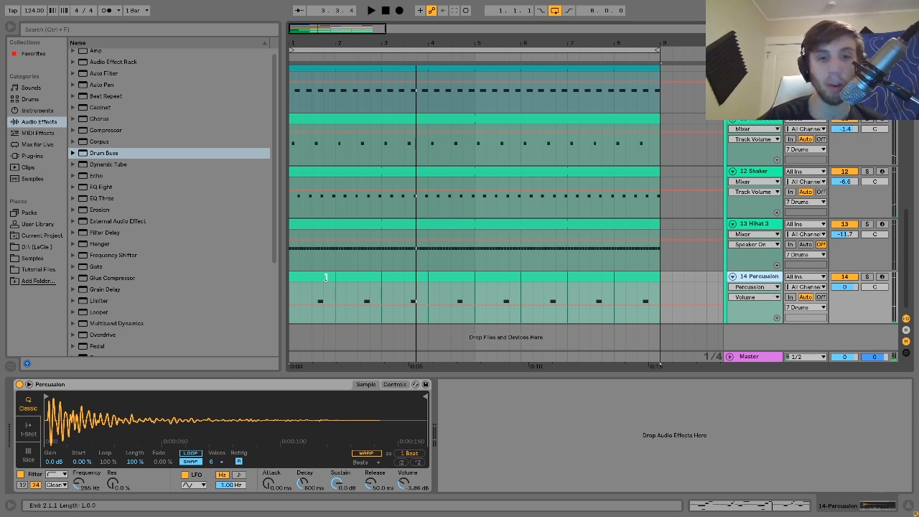
{"action": "left_click", "coordinate": [319, 275]}
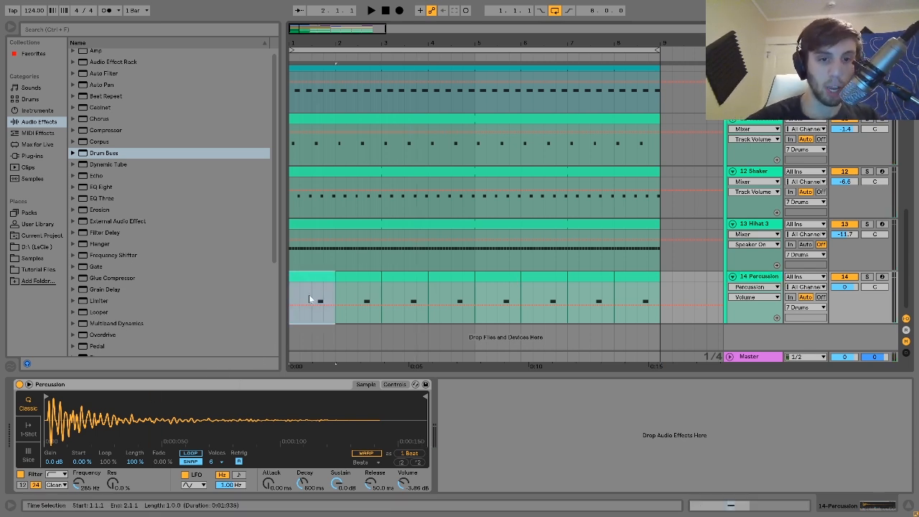
{"action": "key", "text": "space"}
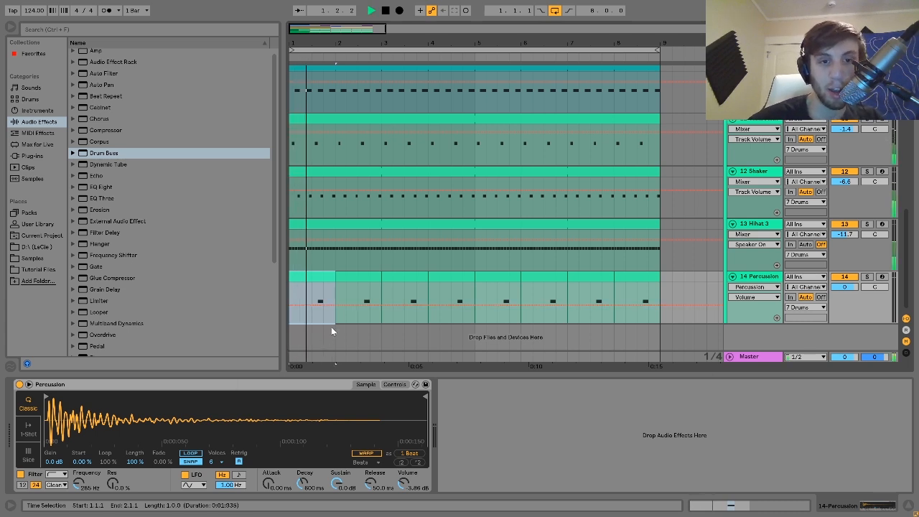
{"action": "left_click", "coordinate": [349, 318]}
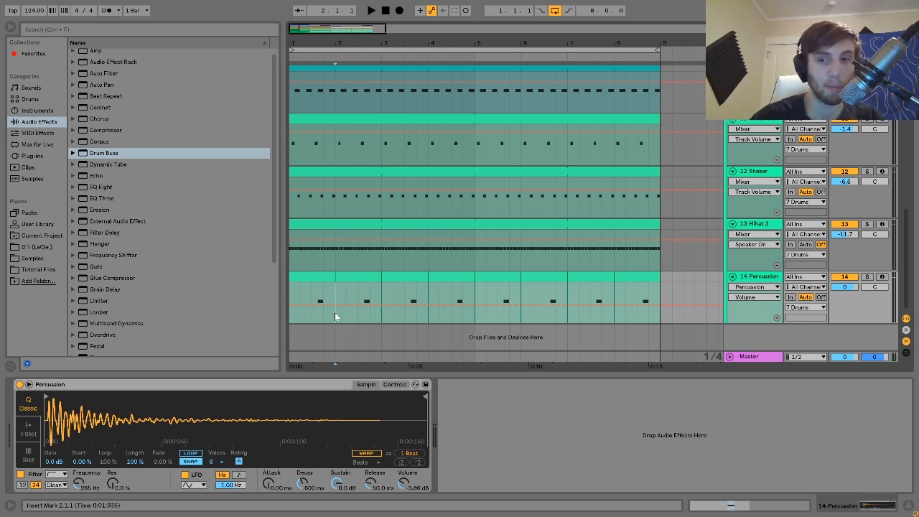
{"action": "key", "text": "space"}
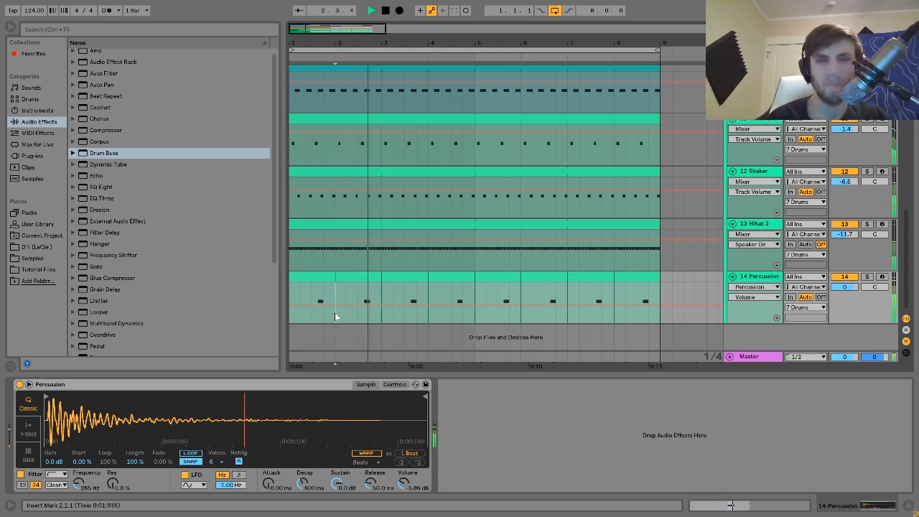
{"action": "key", "text": "space"}
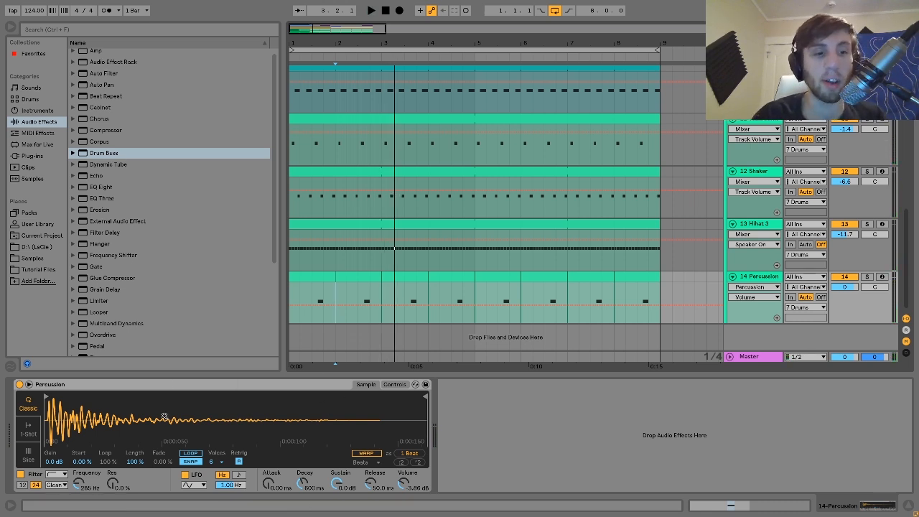
Step: View the notes of the second Percussion clip, preview the C2 key, and return to the track's sample
{"action": "double_click", "coordinate": [353, 275]}
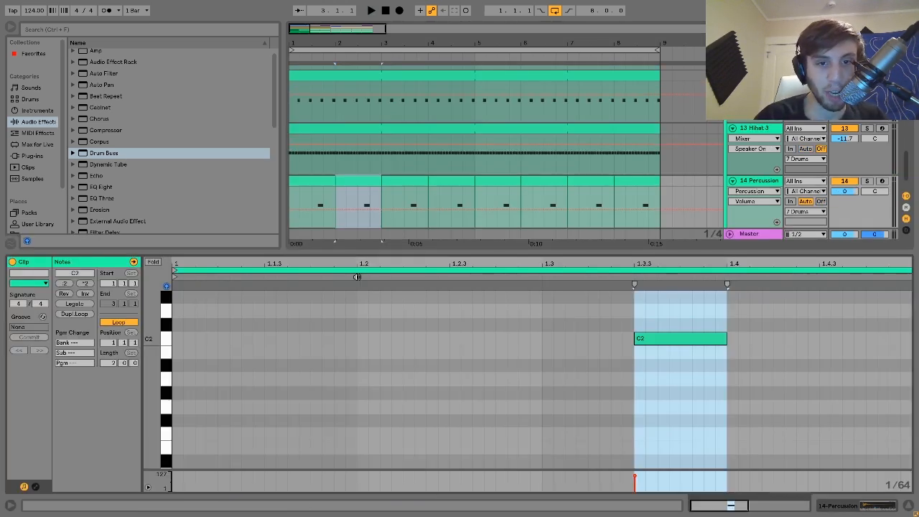
{"action": "left_click", "coordinate": [168, 340]}
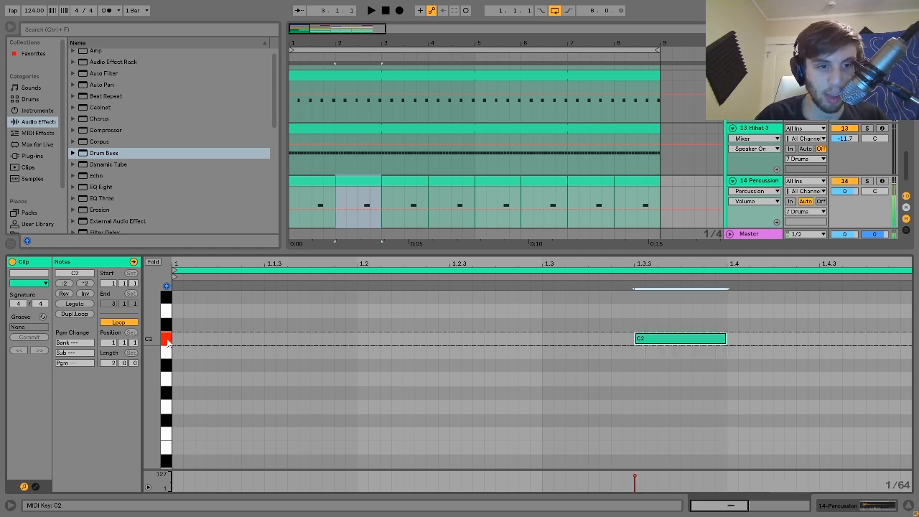
{"action": "left_click", "coordinate": [760, 181]}
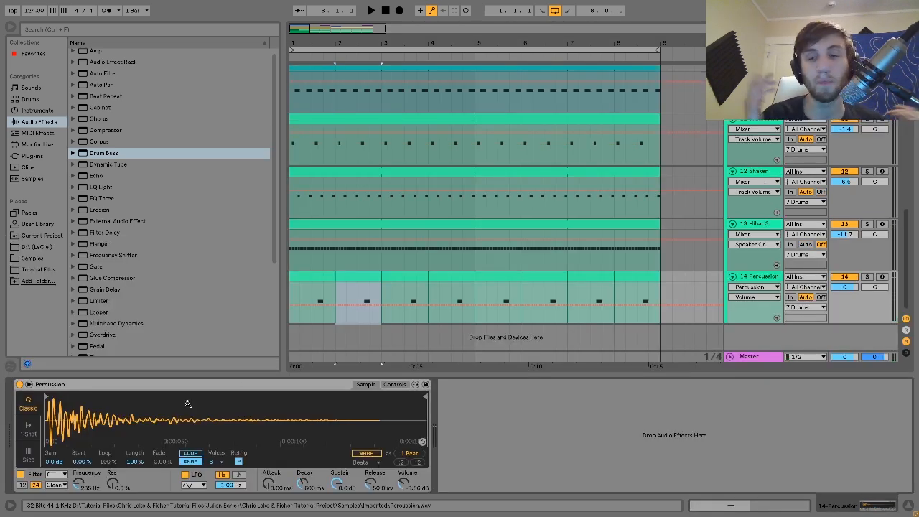
Step: Show the effect chain of the Drums group and solo the group
{"action": "scroll", "coordinate": [711, 193], "scroll_direction": "up", "scroll_amount": 3}
{"action": "scroll", "coordinate": [710, 192], "scroll_direction": "up", "scroll_amount": 5}
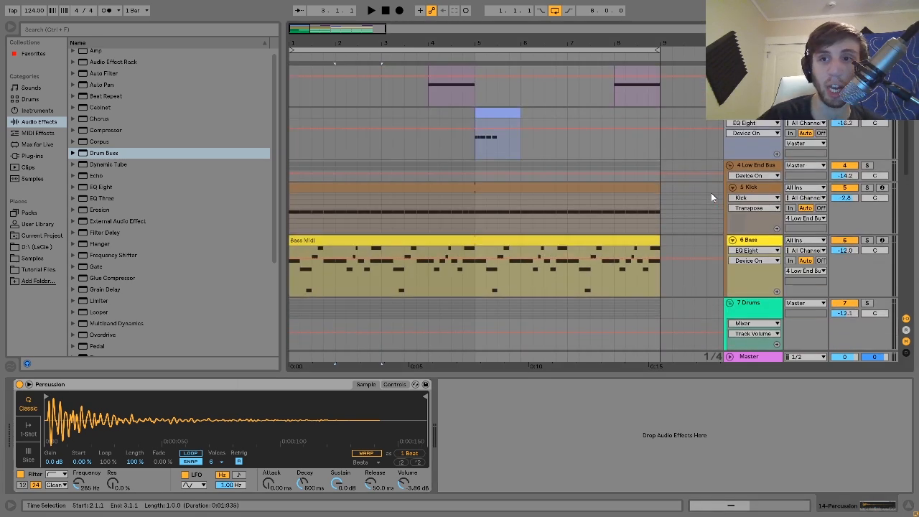
{"action": "left_click", "coordinate": [767, 272]}
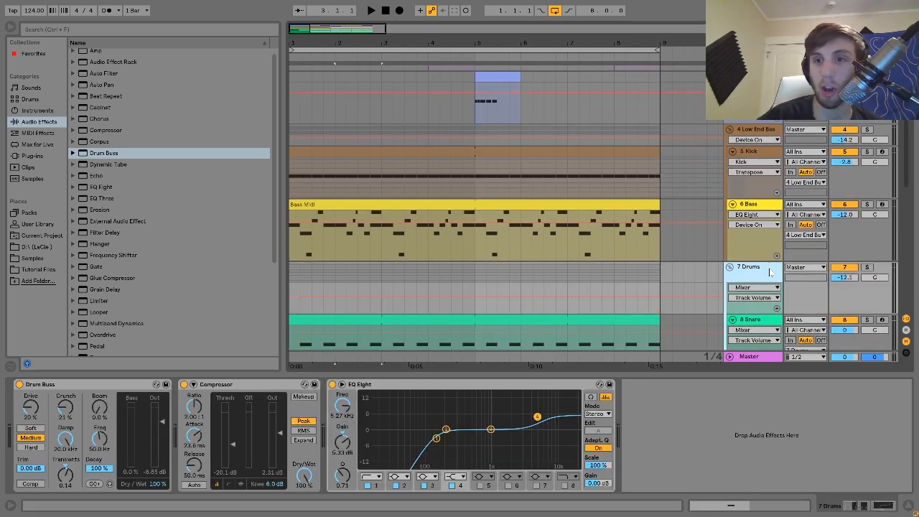
{"action": "left_click", "coordinate": [866, 267]}
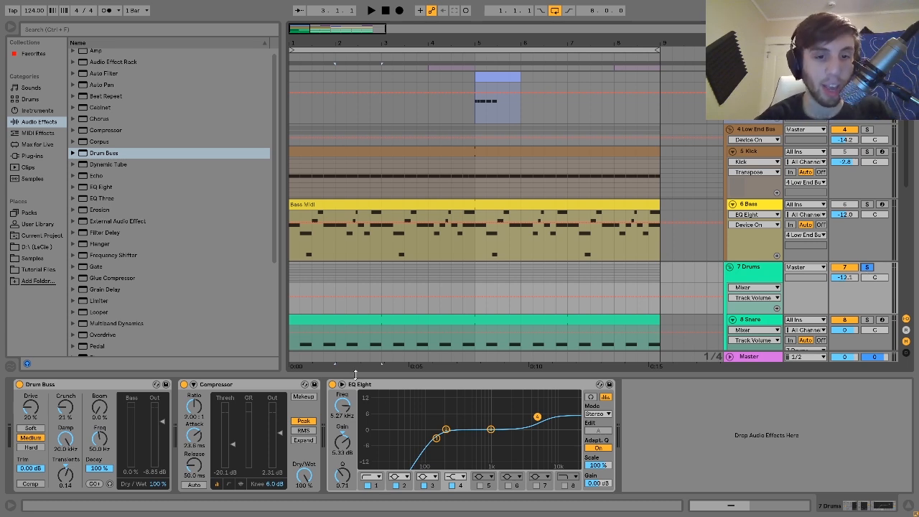
Step: Bypass the Drums group's EQ Eight, Compressor and Drum Buss during playback, and undo the bypasses to compare the processed sound
{"action": "left_click", "coordinate": [332, 384]}
{"action": "left_click", "coordinate": [184, 384]}
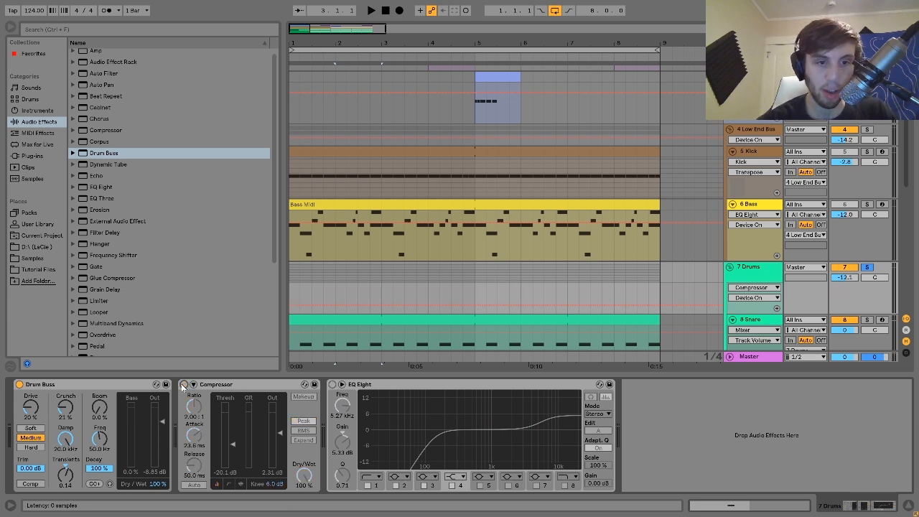
{"action": "left_click", "coordinate": [20, 383]}
{"action": "key", "text": "space"}
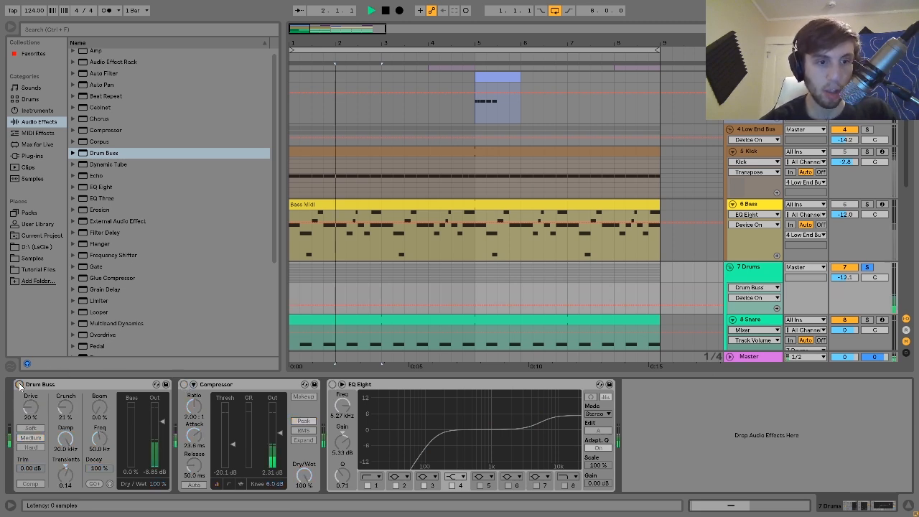
{"action": "key", "text": "ctrl+z"}
{"action": "key", "text": "ctrl+z"}
{"action": "key", "text": "ctrl+z"}
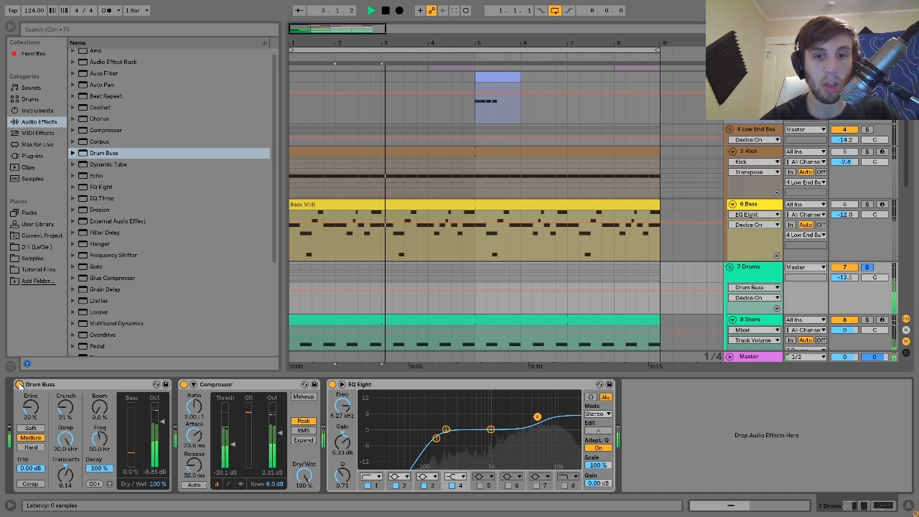
{"action": "key", "text": "space"}
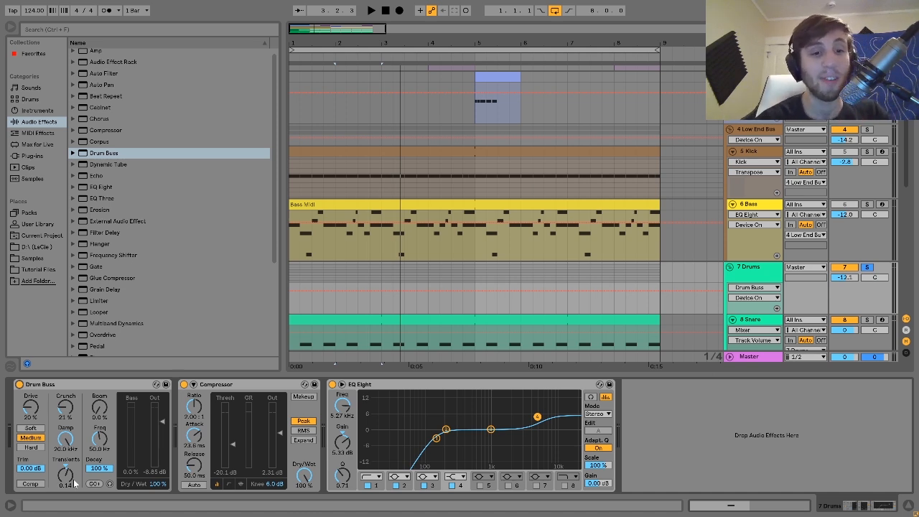
Step: Play the soloed drums while examining the Compressor's threshold and gain reduction meters
{"action": "left_click", "coordinate": [215, 392]}
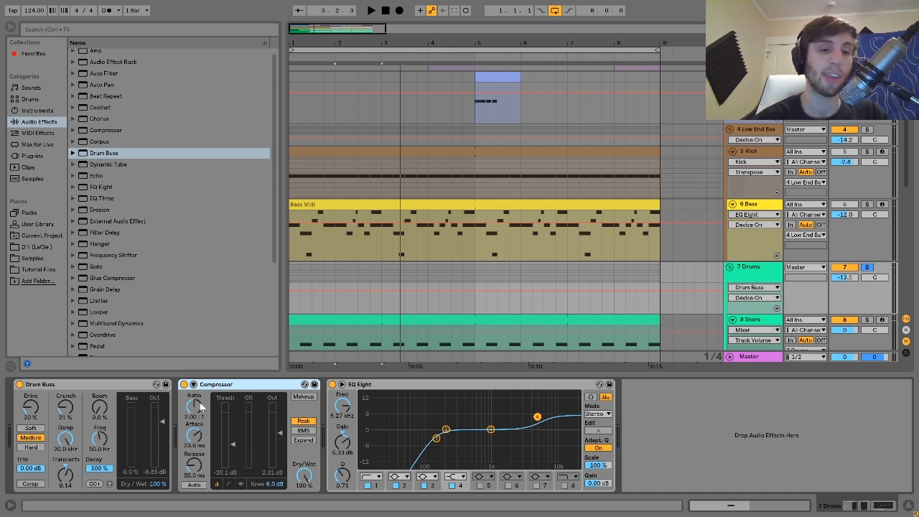
{"action": "key", "text": "space"}
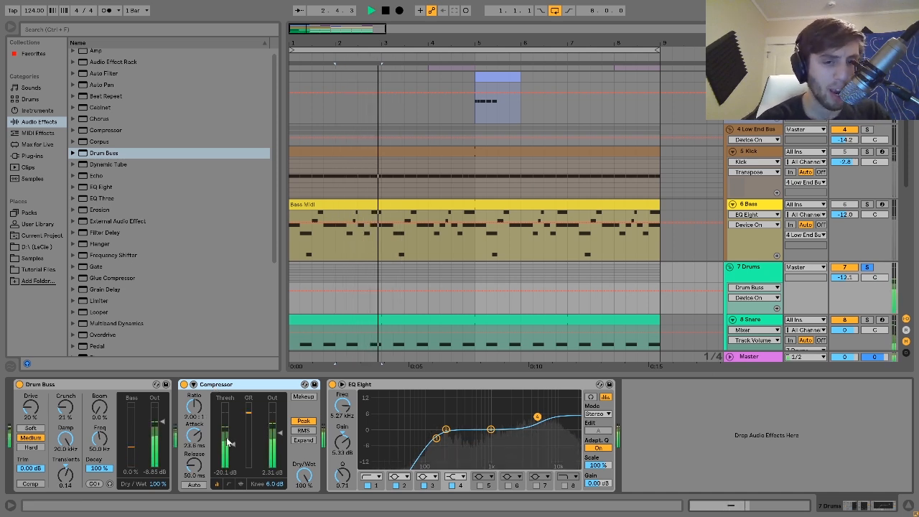
{"action": "key", "text": "space"}
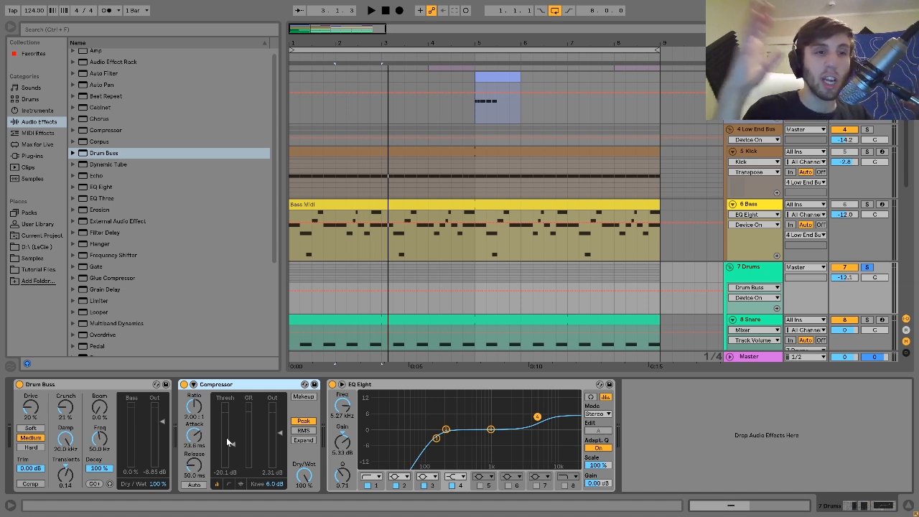
{"action": "key", "text": "space"}
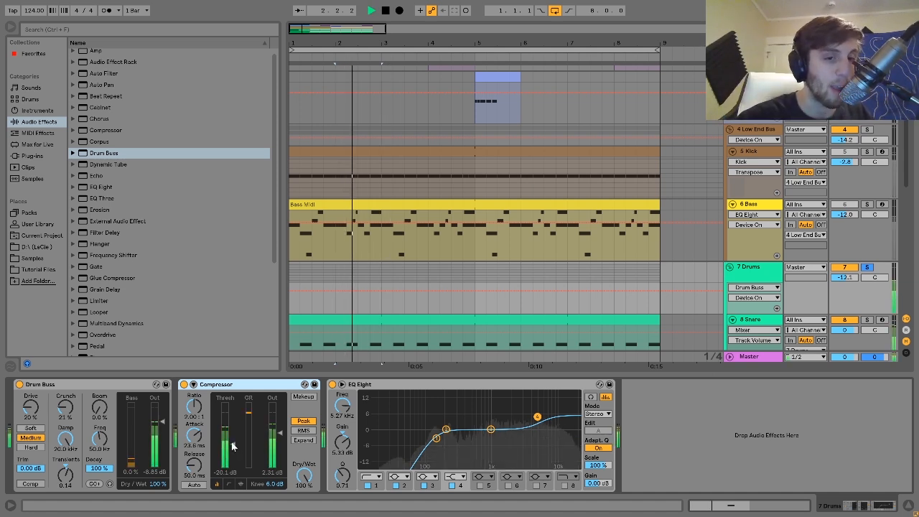
{"action": "key", "text": "space"}
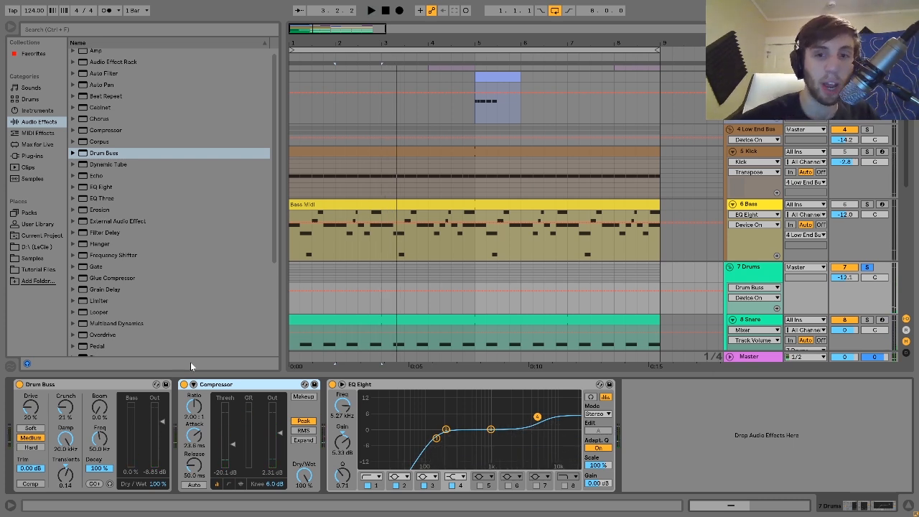
Step: Compare the drums with the Compressor bypassed and re-enabled, and examine the chain during playback
{"action": "left_click", "coordinate": [186, 387]}
{"action": "left_click", "coordinate": [184, 386]}
{"action": "key", "text": "space"}
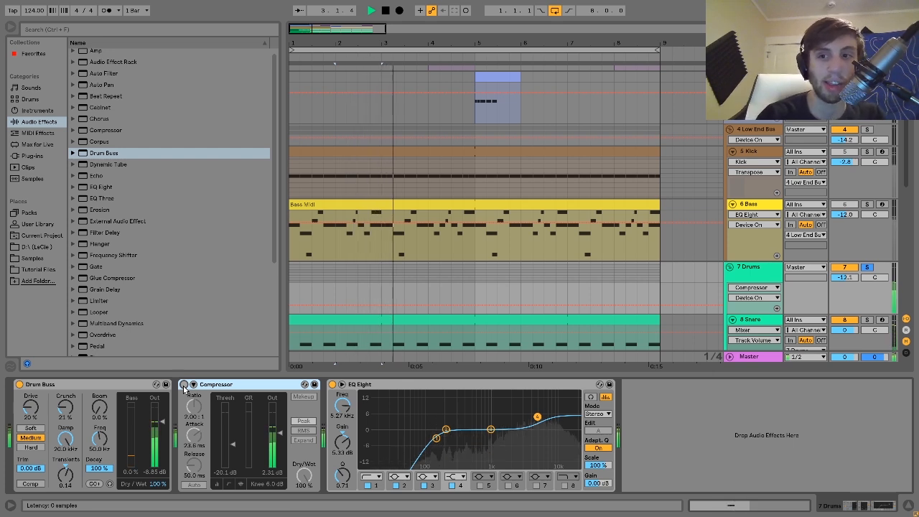
{"action": "left_click", "coordinate": [184, 385]}
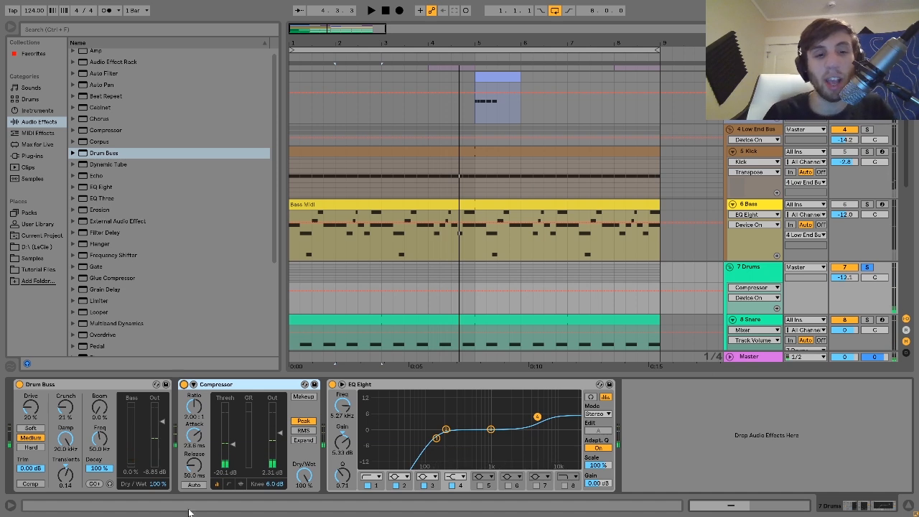
{"action": "key", "text": "space"}
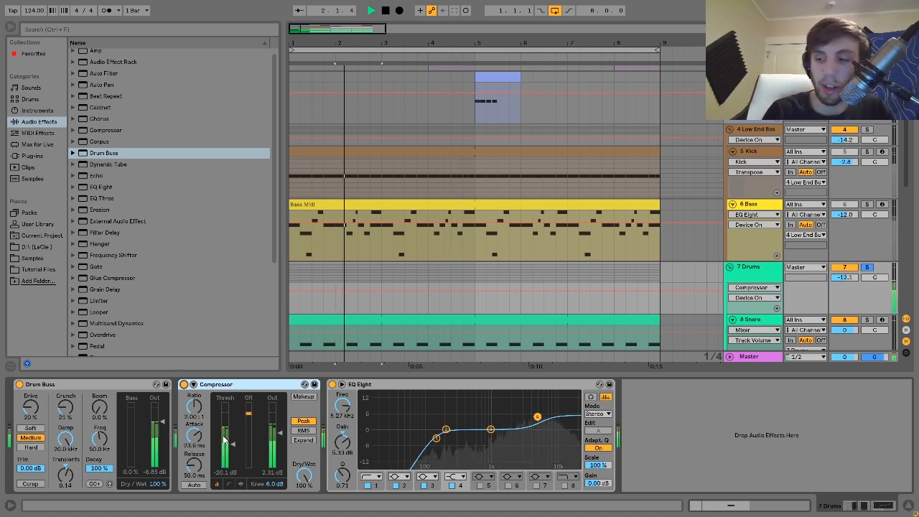
{"action": "key", "text": "space"}
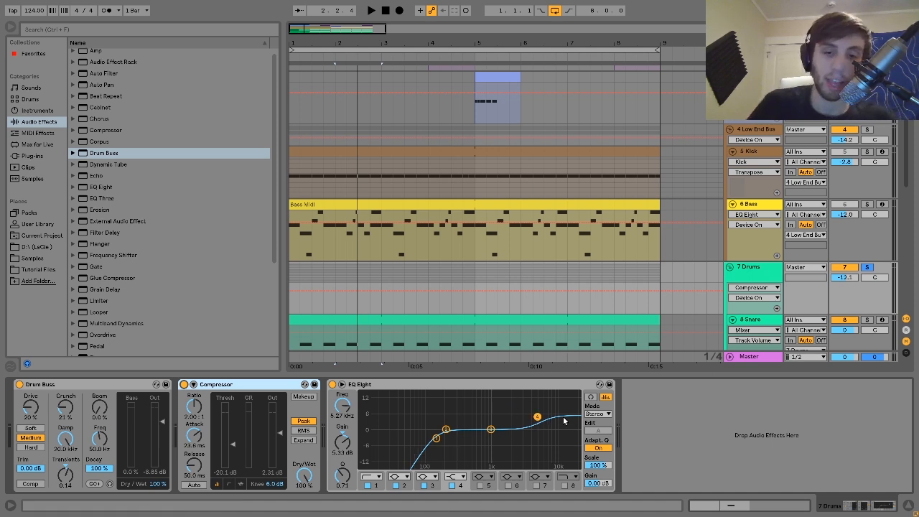
Step: Take the Drums group out of solo and open the Bass Midi clip to view its notes
{"action": "left_click", "coordinate": [869, 268]}
{"action": "left_click", "coordinate": [753, 279]}
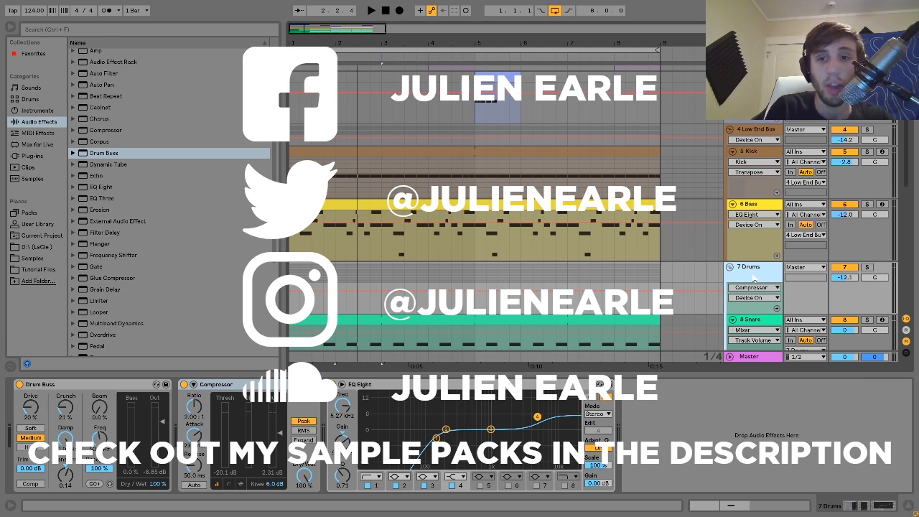
{"action": "double_click", "coordinate": [547, 211]}
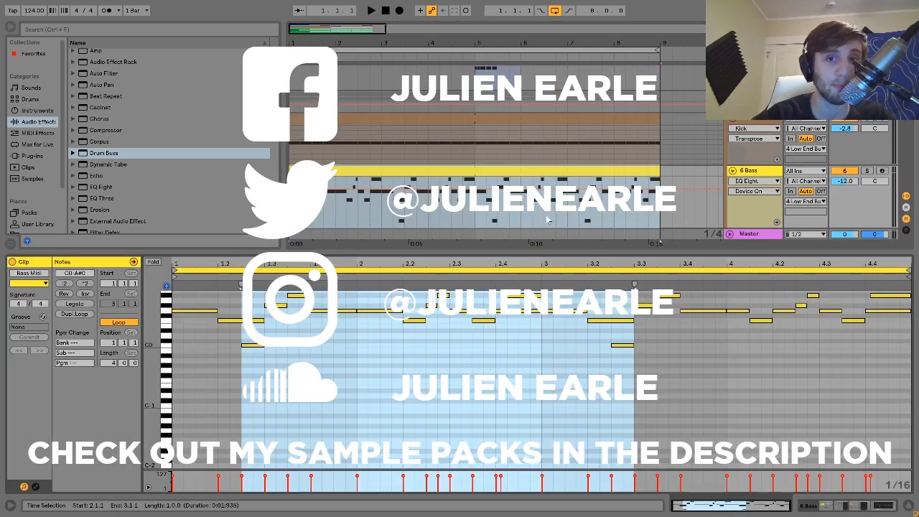